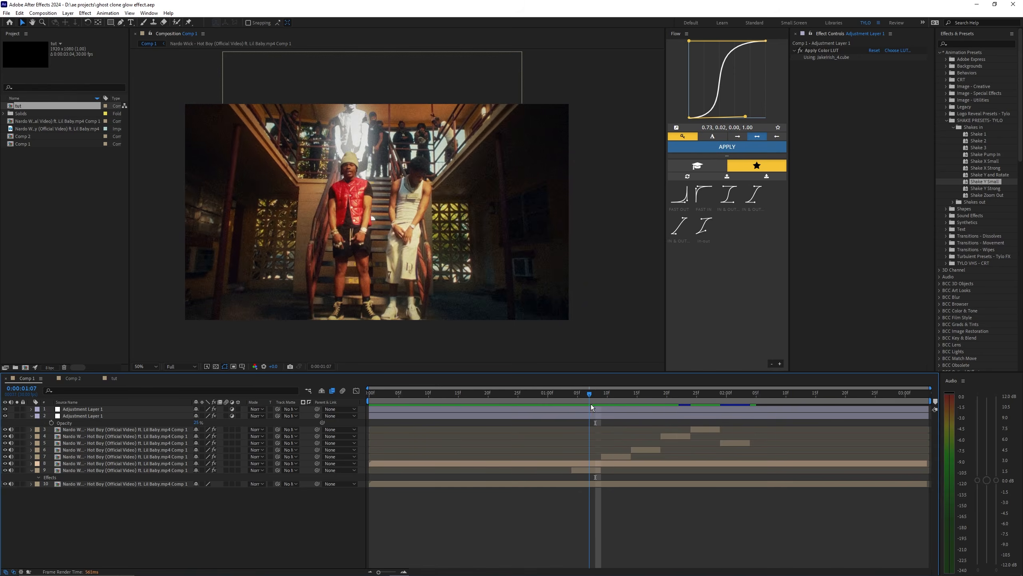
# - Play back the finished ghost clone edits in Comp 1 and Comp 2
pyautogui.press('space')
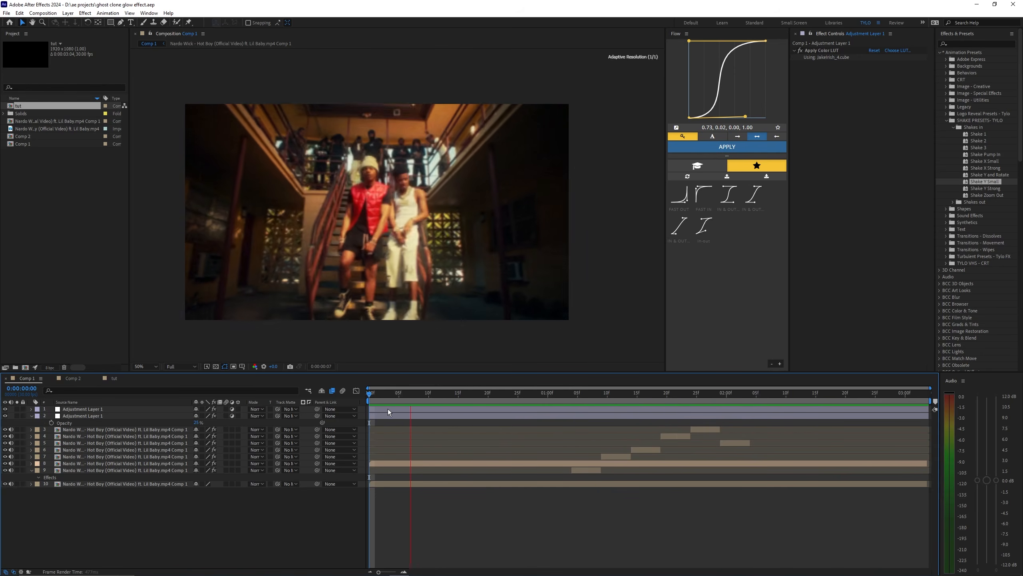
pyautogui.click(550, 398)
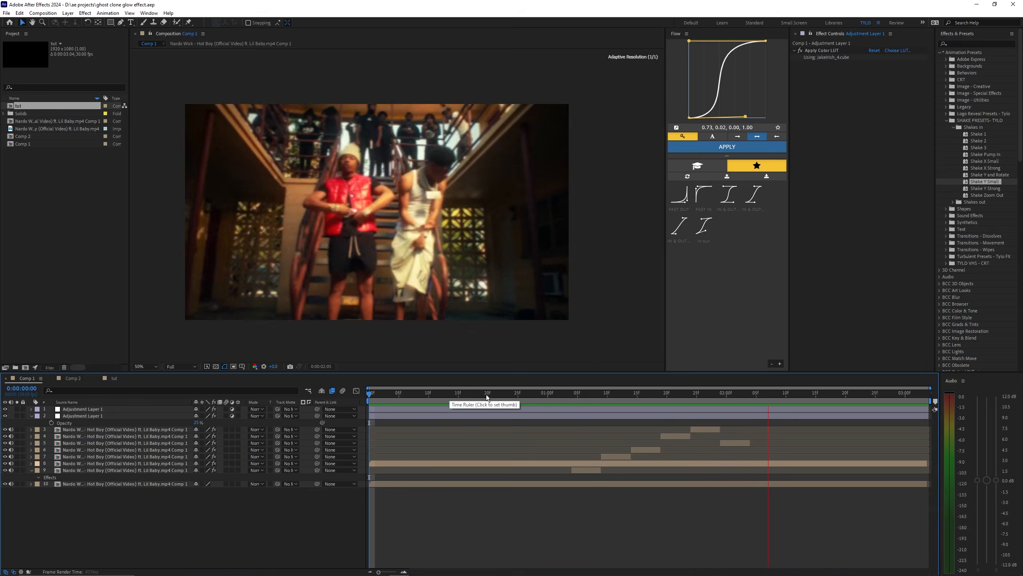
pyautogui.moveTo(554, 409)
pyautogui.mouseDown()
pyautogui.moveTo(651, 403)
pyautogui.moveTo(553, 403)
pyautogui.mouseUp()
pyautogui.press('space')
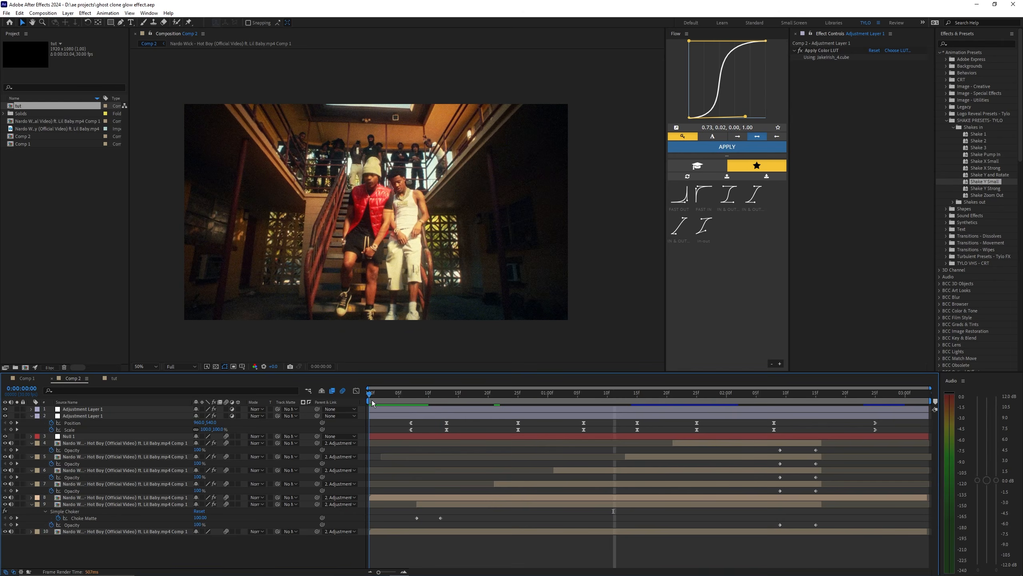
pyautogui.press('space')
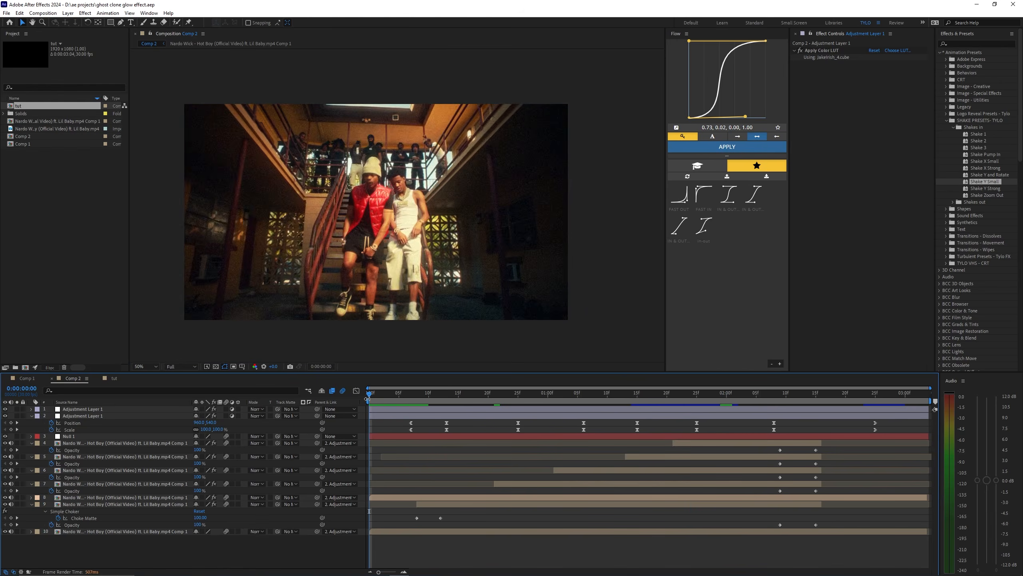
pyautogui.press('space')
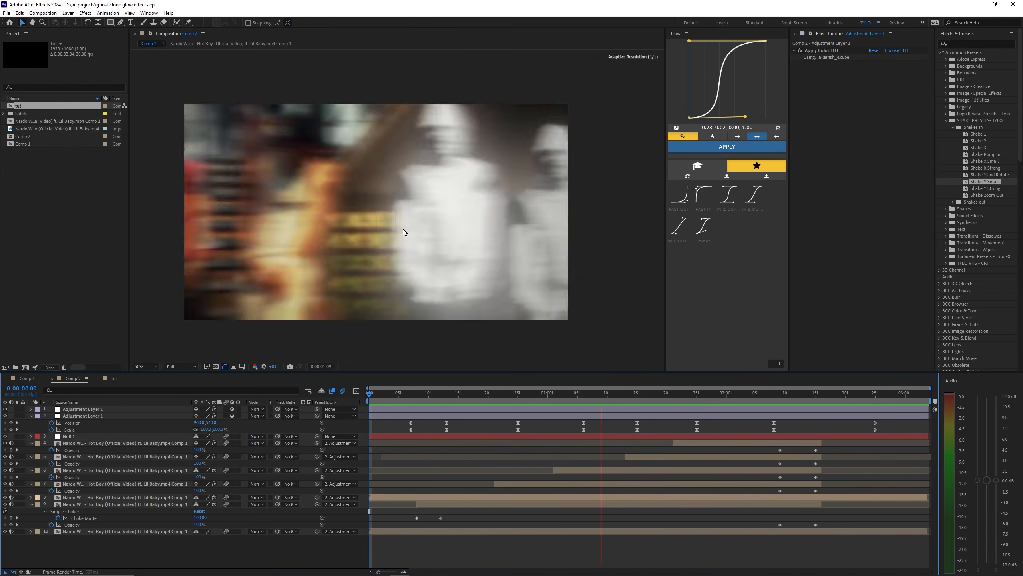
pyautogui.press('space')
pyautogui.click(30, 382)
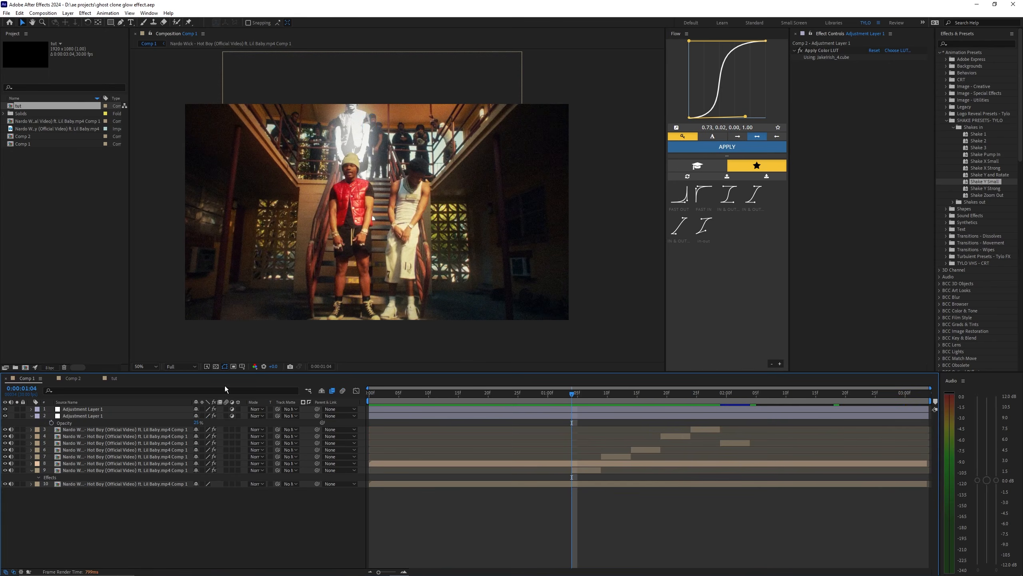
# - In the tut composition, open the clip's layer view and select the man in the red vest with the Roto Brush
pyautogui.click(84, 380)
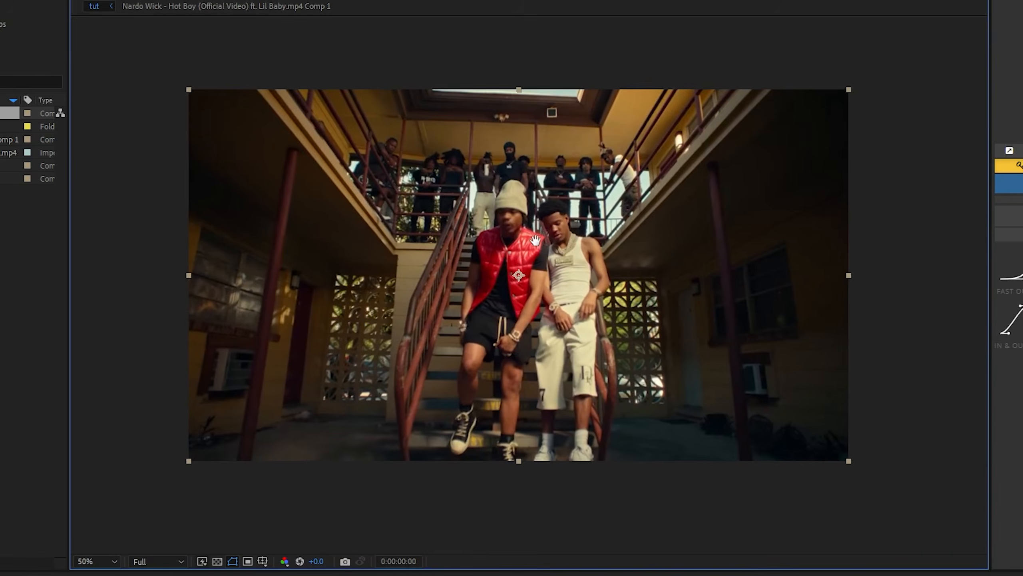
pyautogui.moveTo(409, 208); pyautogui.dragTo(413, 211)
pyautogui.moveTo(376, 393)
pyautogui.mouseDown()
pyautogui.moveTo(439, 389)
pyautogui.moveTo(369, 390)
pyautogui.mouseUp()
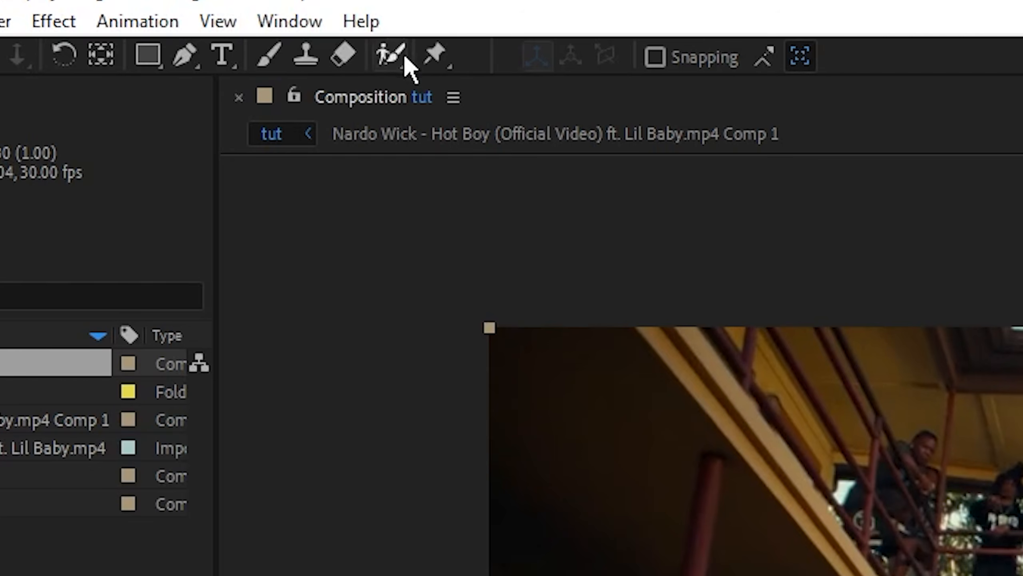
pyautogui.click(404, 60)
pyautogui.doubleClick(390, 223)
pyautogui.moveTo(390, 222); pyautogui.dragTo(392, 166)
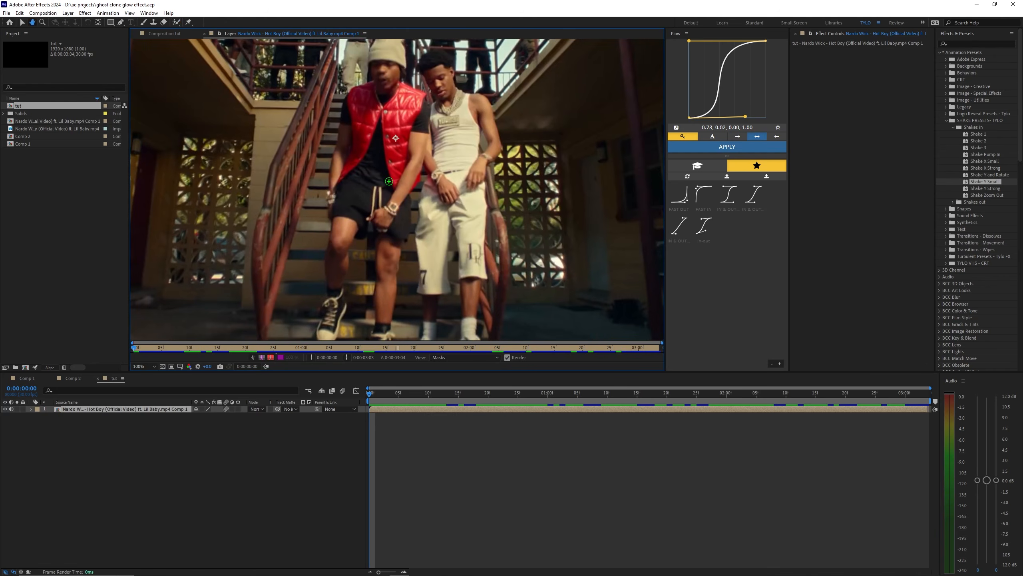
pyautogui.moveTo(329, 315); pyautogui.dragTo(337, 215)
pyautogui.moveTo(363, 86)
pyautogui.mouseDown()
pyautogui.moveTo(389, 158)
pyautogui.moveTo(386, 329)
pyautogui.mouseUp()
pyautogui.press(',')
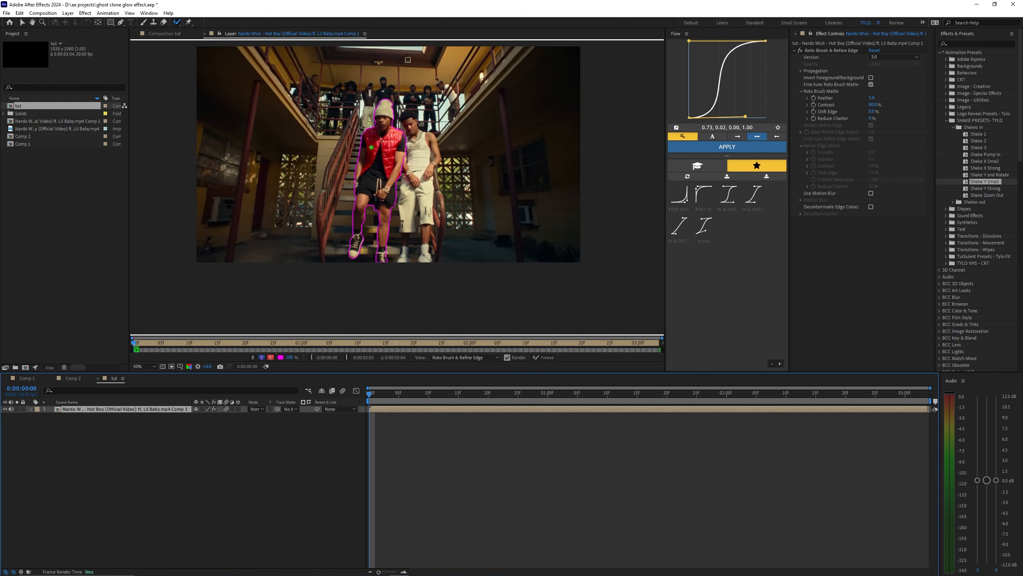
# - Propagate the Roto Brush selection through the whole clip and freeze it, finishing back in the composition view
pyautogui.press('pagedown')
pyautogui.press('pagedown')
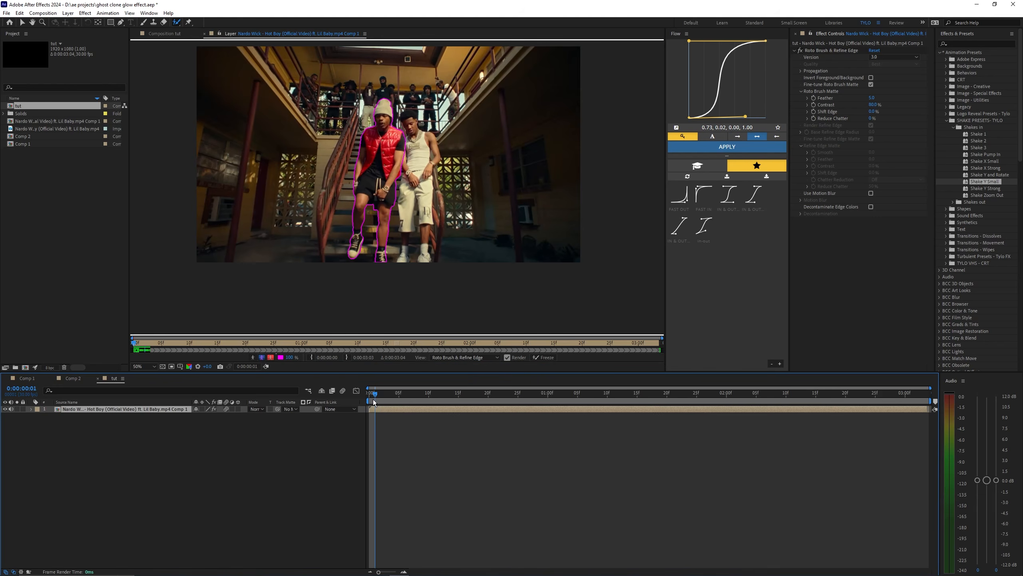
pyautogui.press('space')
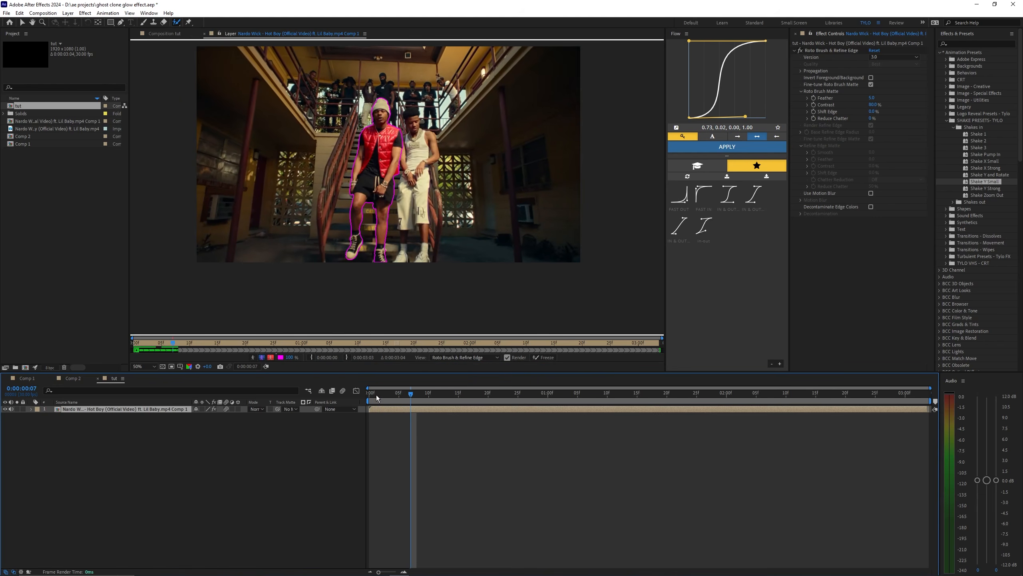
pyautogui.moveTo(434, 394)
pyautogui.mouseDown()
pyautogui.moveTo(678, 412)
pyautogui.moveTo(441, 403)
pyautogui.moveTo(894, 424)
pyautogui.moveTo(416, 402)
pyautogui.moveTo(570, 408)
pyautogui.moveTo(560, 407)
pyautogui.mouseUp()
pyautogui.click(467, 270)
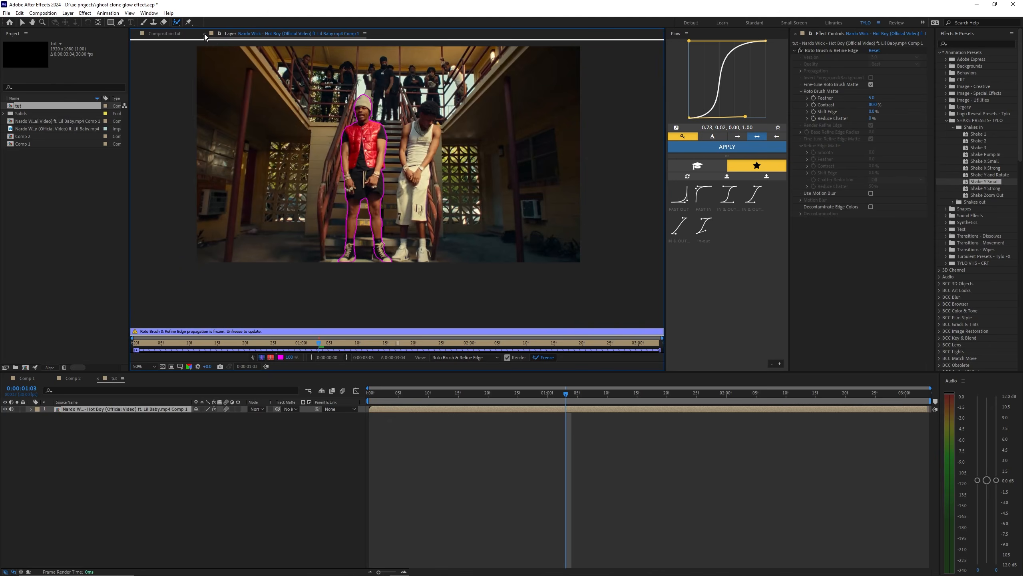
pyautogui.click(204, 35)
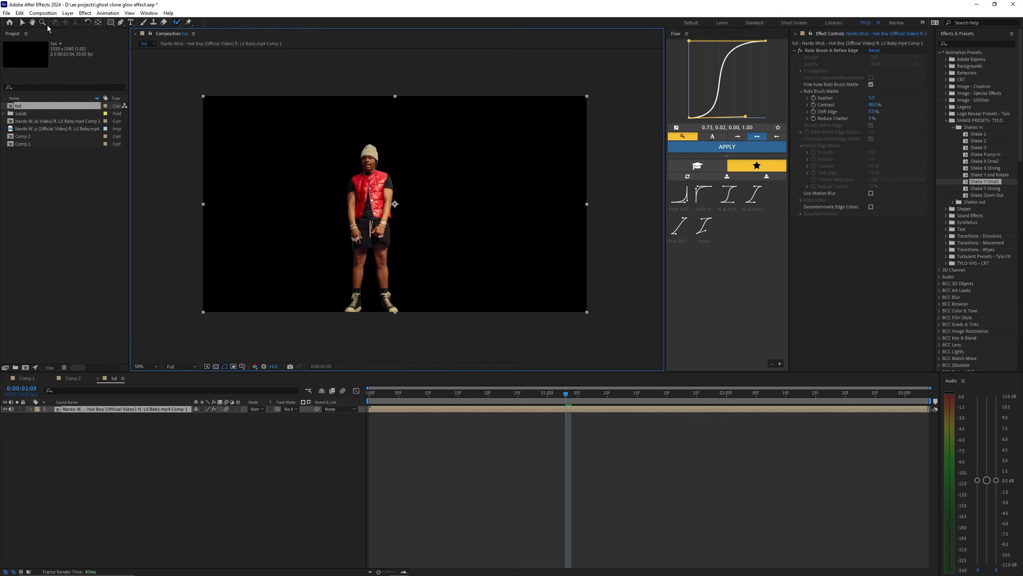
# - Duplicate the cutout layer and remove Roto Brush & Refine Edge from the bottom copy to restore the background
pyautogui.click(384, 409)
pyautogui.press('Home')
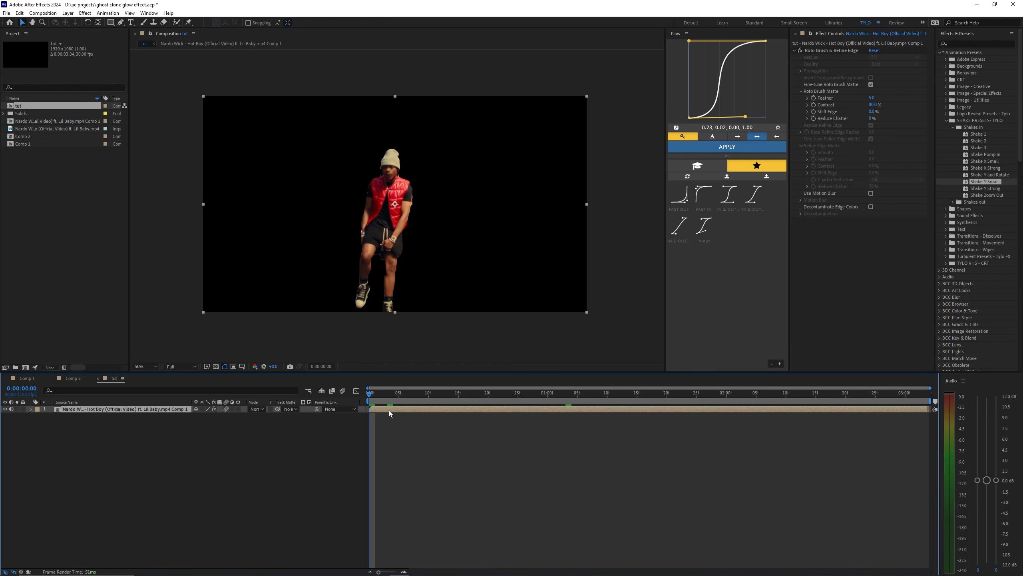
pyautogui.hotkey('ctrl', 'd')
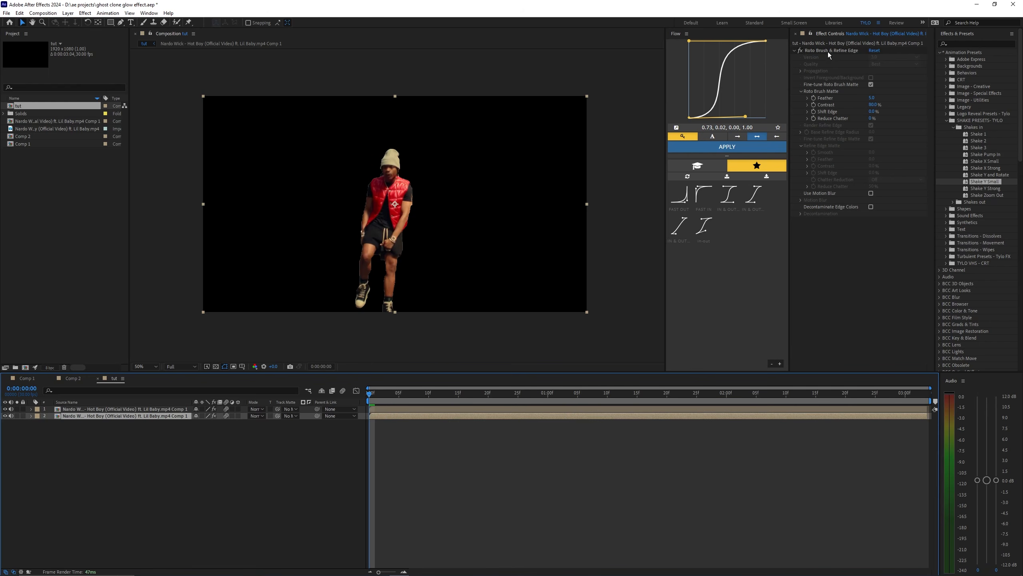
pyautogui.click(828, 51)
pyautogui.press('Delete')
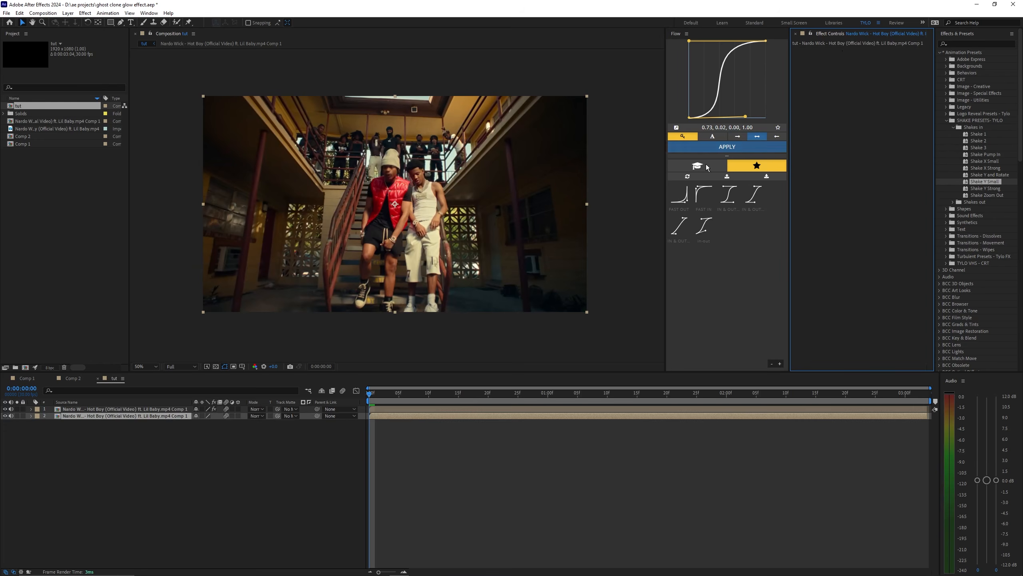
# - Duplicate the top cutout layer of the man in the red vest four times
pyautogui.click(373, 408)
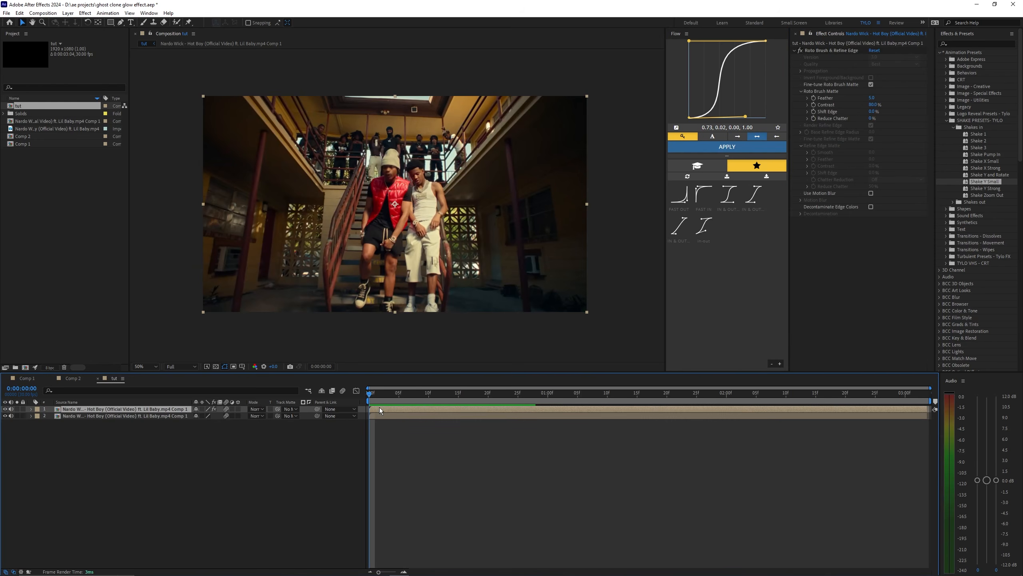
pyautogui.hotkey('ctrl', 'd')
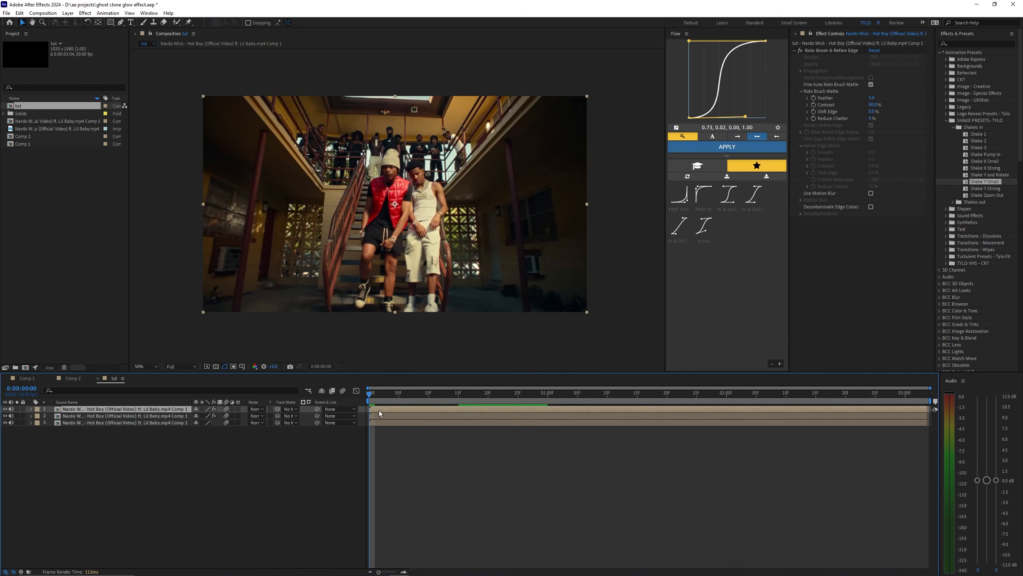
pyautogui.hotkey('ctrl', 'd')
pyautogui.hotkey('ctrl', 'd')
pyautogui.hotkey('ctrl', 'd')
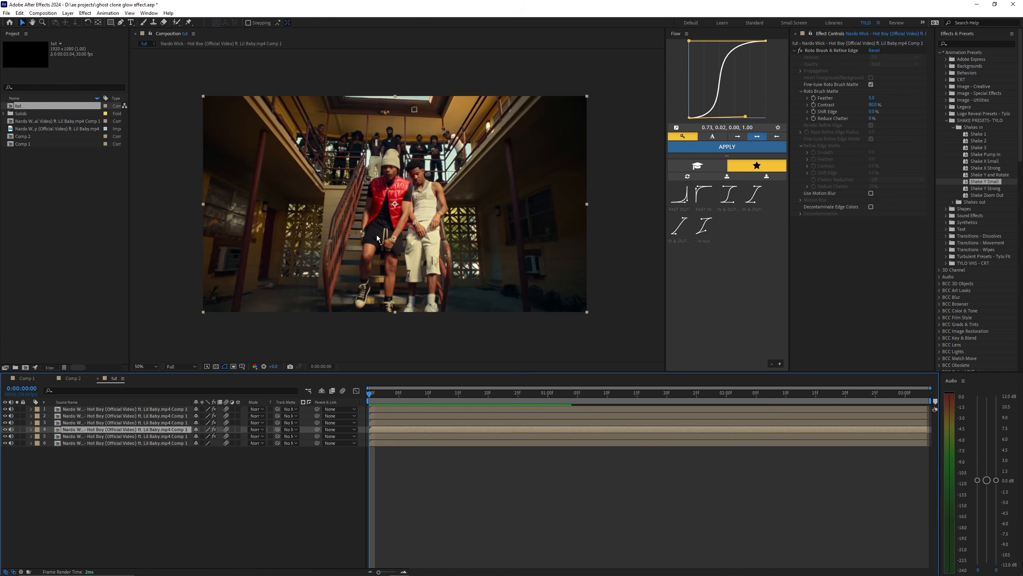
# - Spread the four clones across the frame, two on each side of the original pair, and go to frame 15
pyautogui.moveTo(377, 237); pyautogui.dragTo(469, 238)
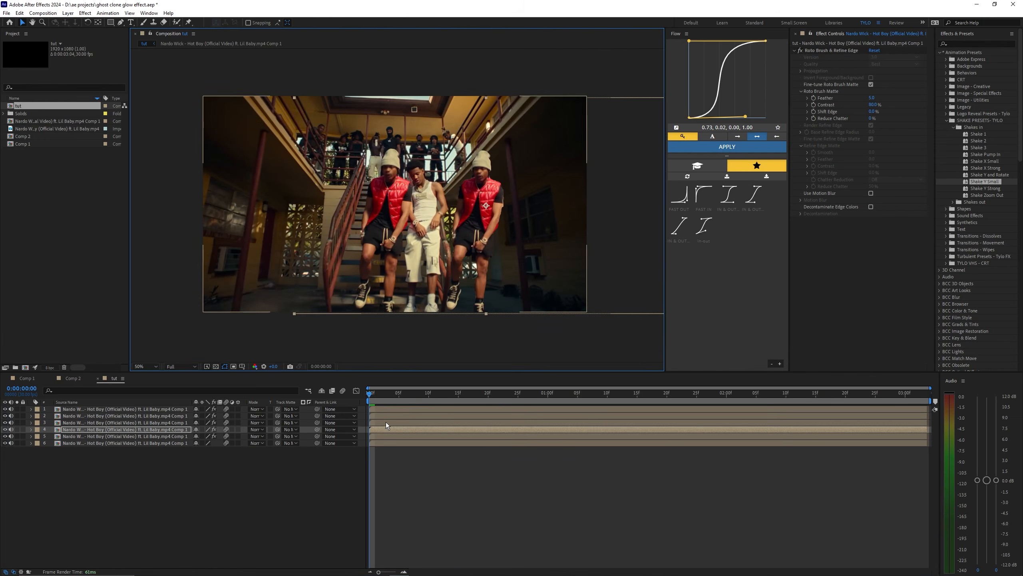
pyautogui.click(385, 422)
pyautogui.moveTo(384, 215); pyautogui.dragTo(547, 214)
pyautogui.click(375, 415)
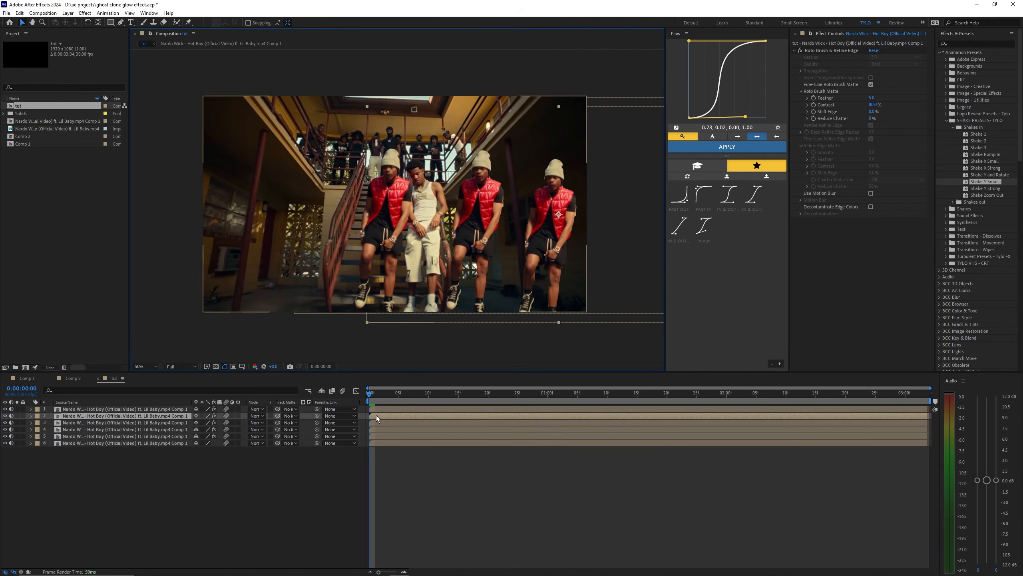
pyautogui.moveTo(383, 215); pyautogui.dragTo(242, 215)
pyautogui.click(382, 408)
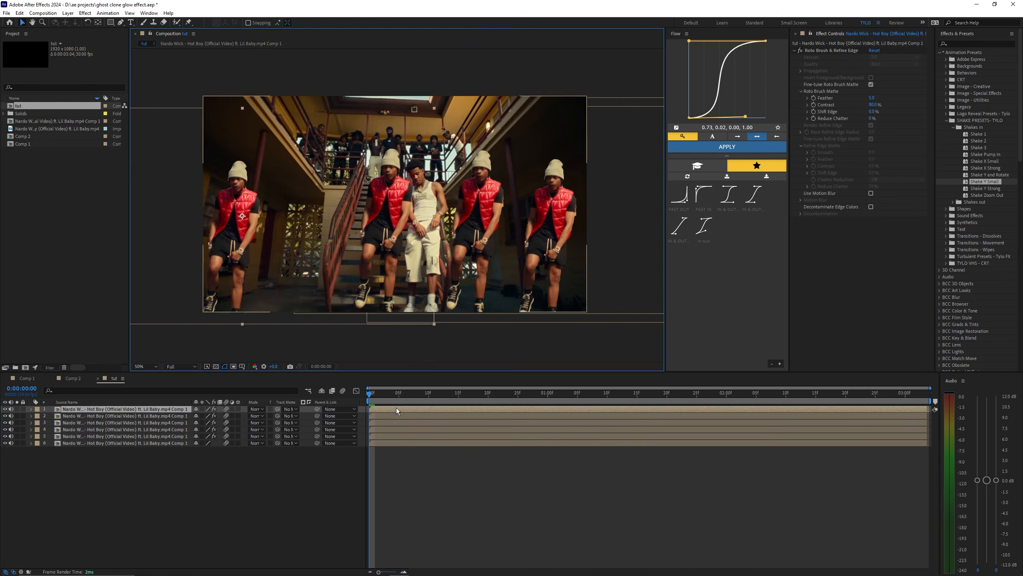
pyautogui.moveTo(368, 262); pyautogui.dragTo(292, 262)
pyautogui.moveTo(370, 398); pyautogui.dragTo(459, 401)
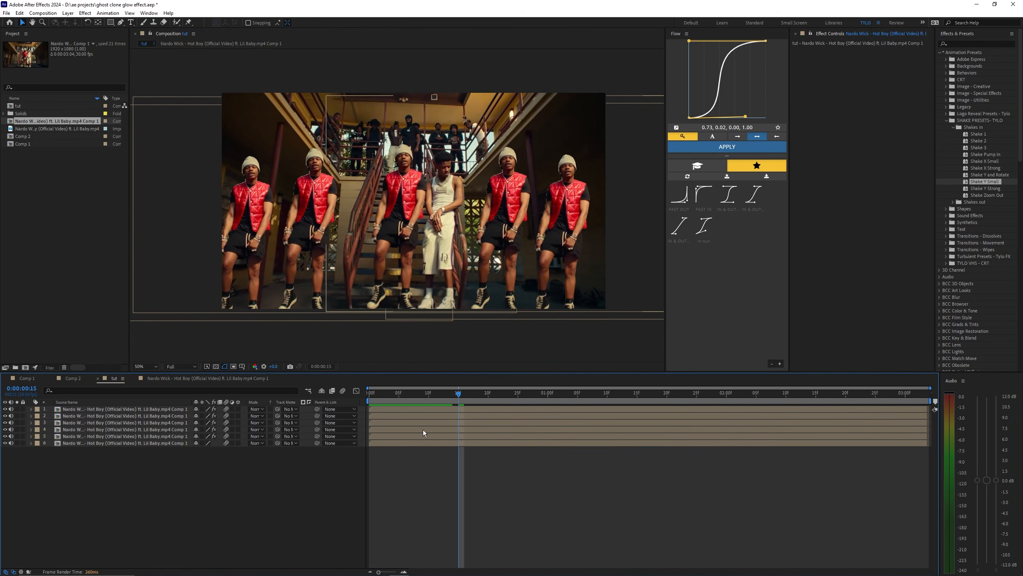
# - Give the original cutout and the background, layers 5 and 6, a pink label colour
pyautogui.click(373, 433)
pyautogui.keyDown('shift'); pyautogui.click(376, 440); pyautogui.keyUp('shift')
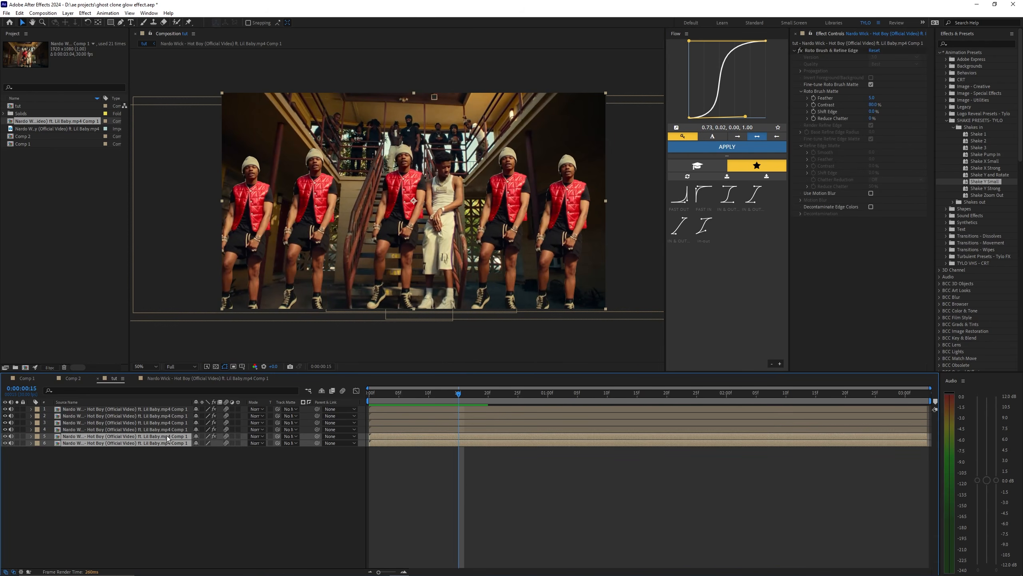
pyautogui.click(36, 436)
pyautogui.click(65, 317)
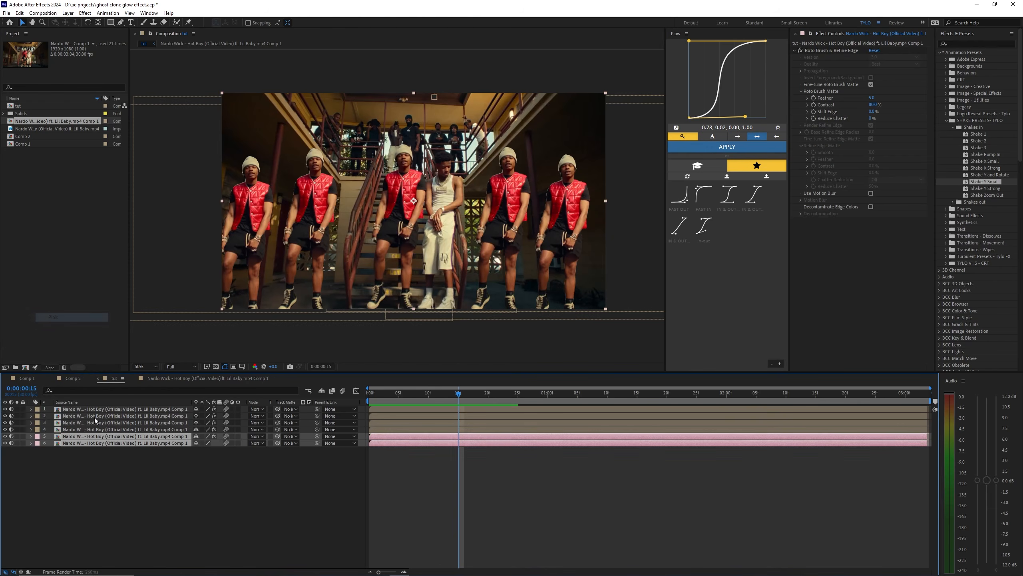
pyautogui.keyDown('shift'); pyautogui.click(381, 442); pyautogui.keyUp('shift')
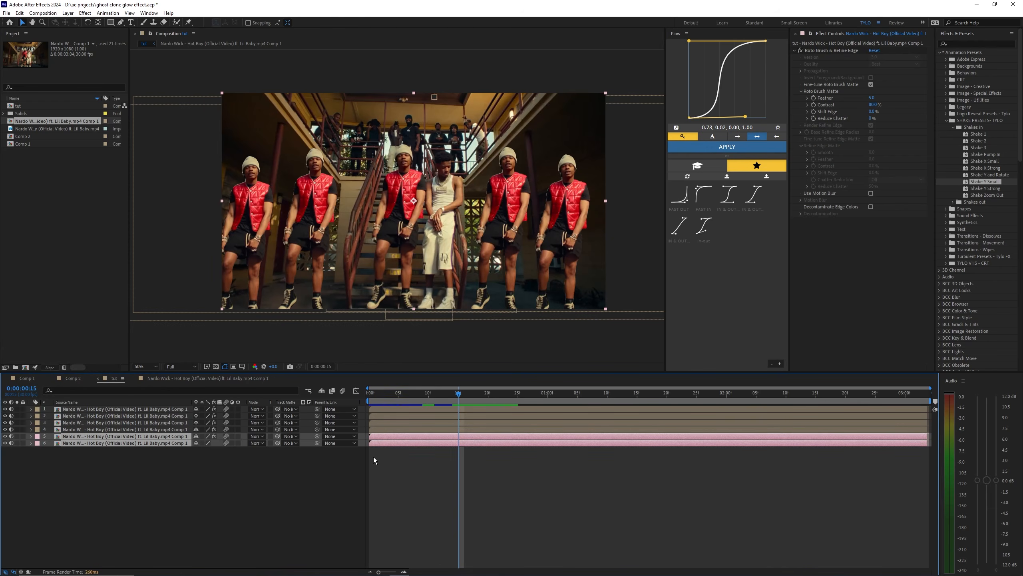
pyautogui.click(373, 457)
pyautogui.click(376, 437)
pyautogui.keyDown('shift'); pyautogui.click(380, 443); pyautogui.keyUp('shift')
pyautogui.click(385, 451)
pyautogui.click(386, 436)
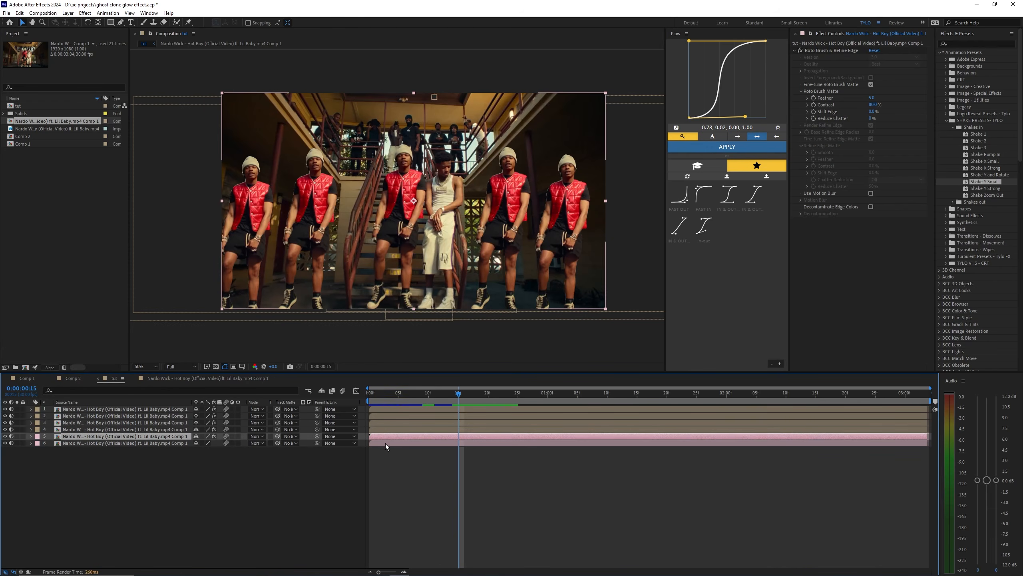
pyautogui.keyDown('shift'); pyautogui.click(385, 443); pyautogui.keyUp('shift')
pyautogui.click(380, 430)
pyautogui.keyDown('shift'); pyautogui.click(379, 411); pyautogui.keyUp('shift')
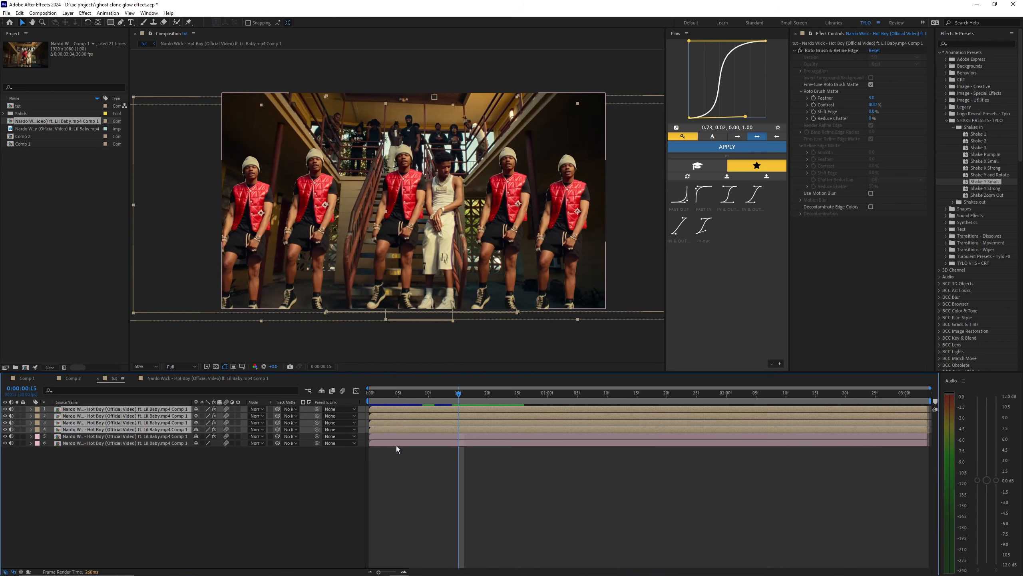
pyautogui.click(397, 444)
pyautogui.click(397, 428)
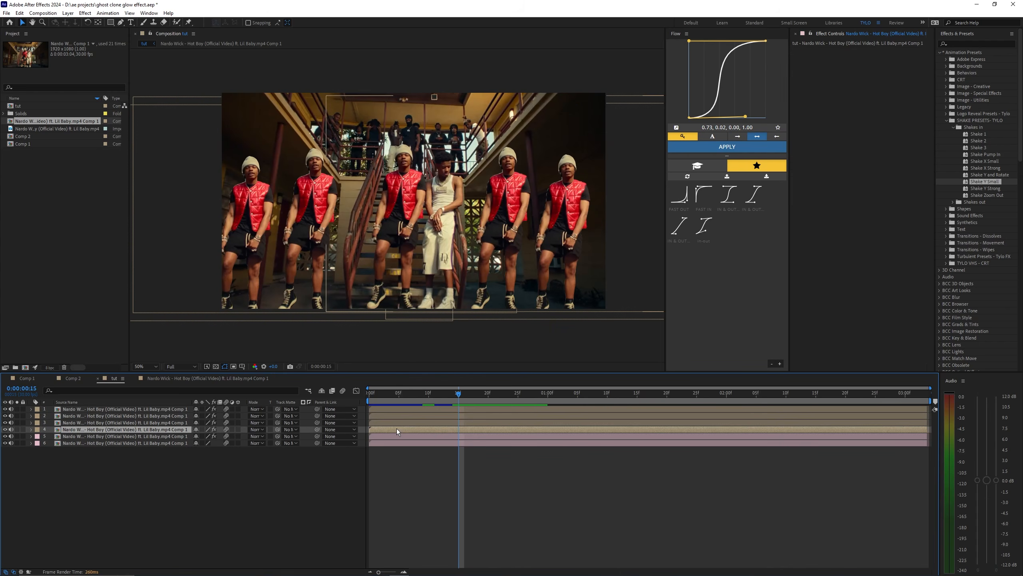
pyautogui.click(432, 451)
# - Trim the start of clone layer 4 to frame 15 and the start of clone layer 3 to frame 20
pyautogui.click(442, 430)
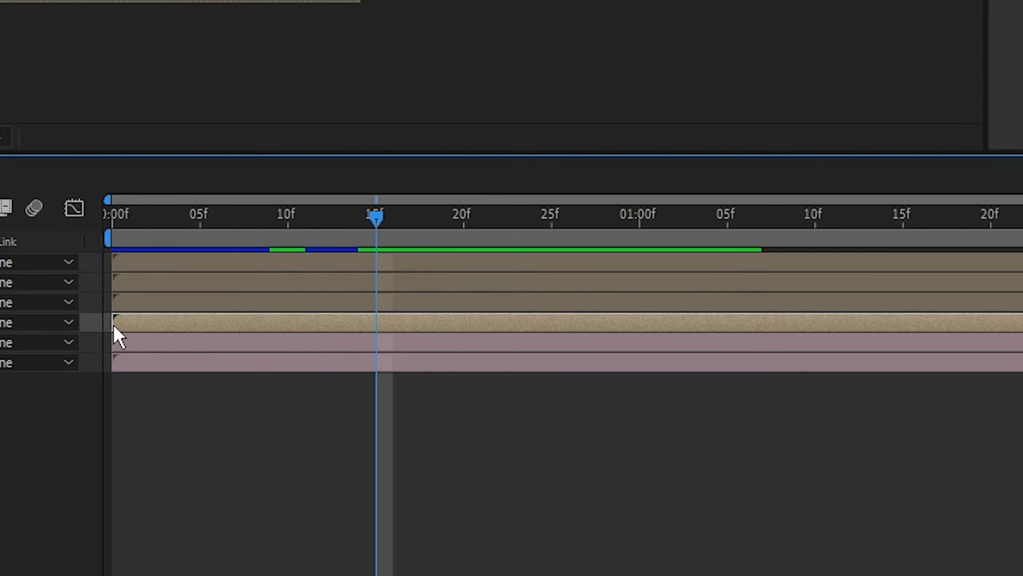
pyautogui.moveTo(153, 320); pyautogui.dragTo(388, 323)
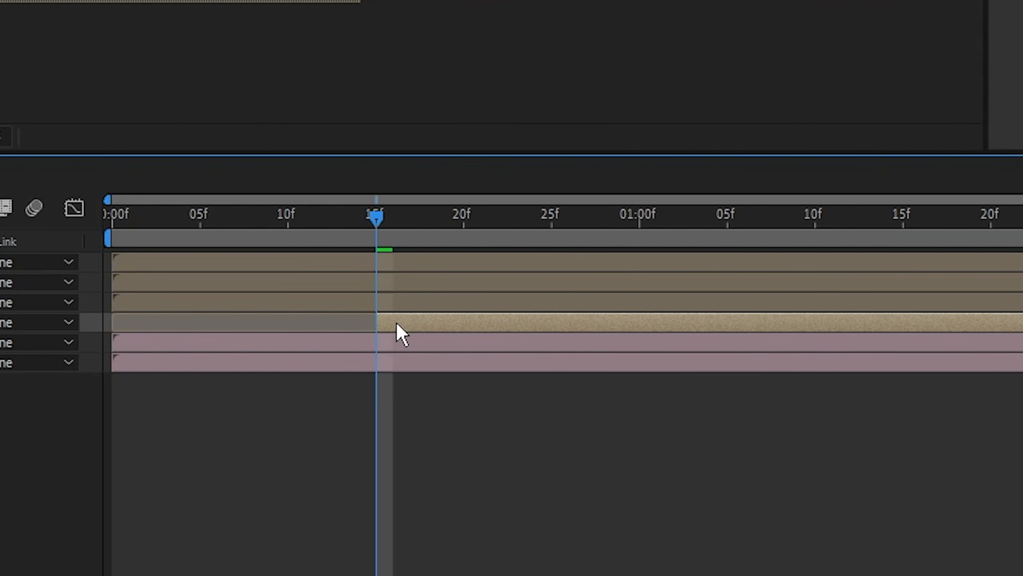
pyautogui.press('pagedown')
pyautogui.press('pagedown')
pyautogui.press('pagedown')
pyautogui.press('pagedown')
pyautogui.press('pagedown')
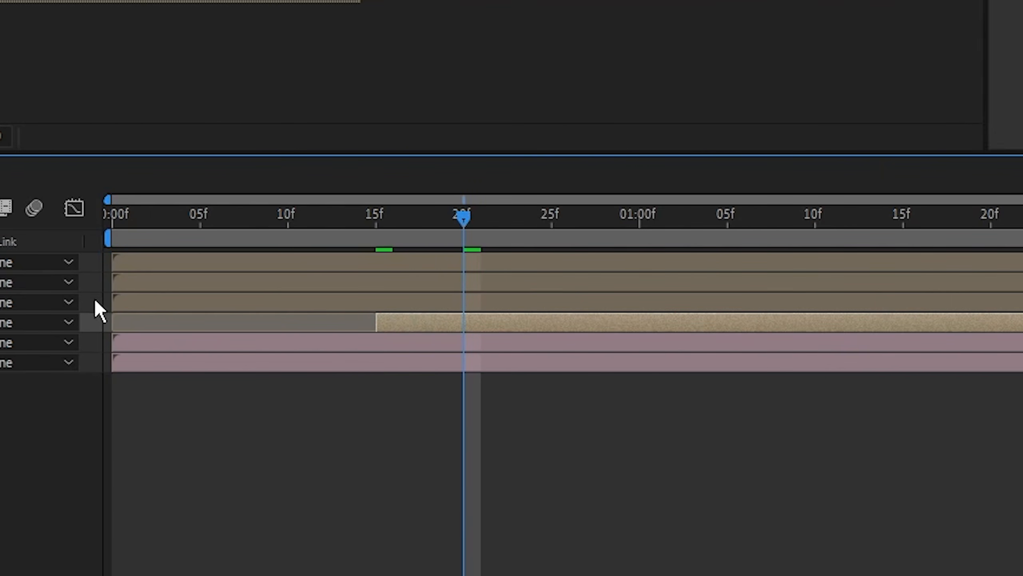
pyautogui.moveTo(113, 299); pyautogui.dragTo(458, 292)
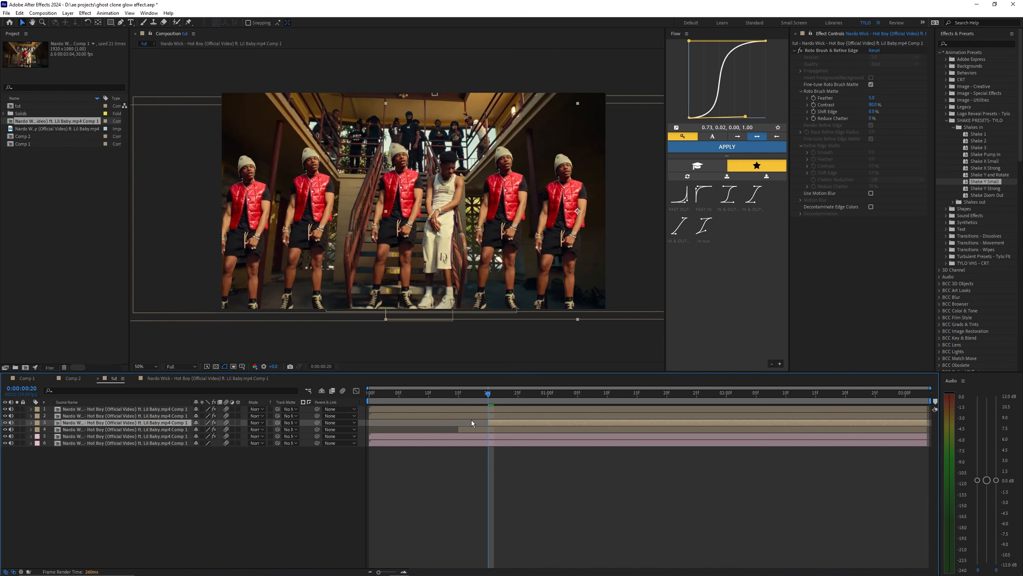
# - Trim the start of clone layer 2 to frame 26
pyautogui.press('pagedown')
pyautogui.press('pagedown')
pyautogui.press('pagedown')
pyautogui.press('pagedown')
pyautogui.press('pagedown')
pyautogui.press('pagedown')
pyautogui.moveTo(371, 416); pyautogui.dragTo(525, 416)
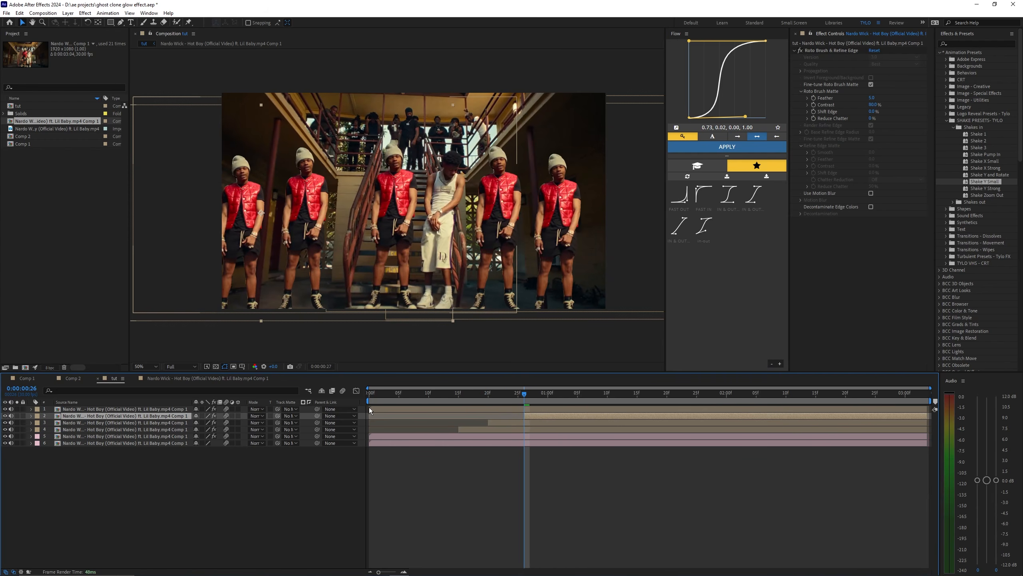
# - Trim the start of clone layer 1 to 0:00:01:02
pyautogui.press('pagedown')
pyautogui.press('pagedown')
pyautogui.press('pagedown')
pyautogui.press('pagedown')
pyautogui.moveTo(370, 410); pyautogui.dragTo(560, 410)
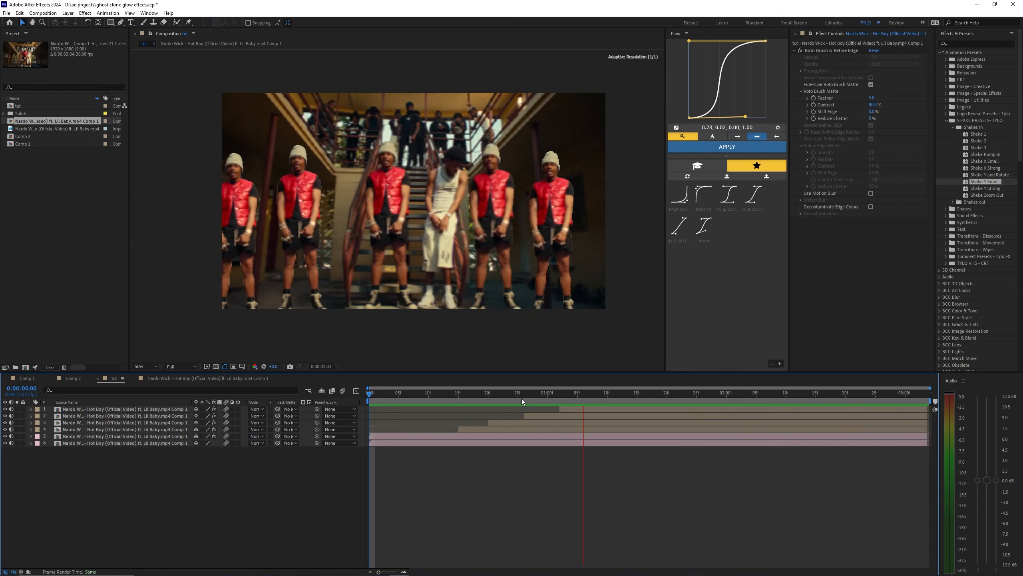
# - Trim the end of clone layer 4 to frame 20 and the end of clone layer 3 to frame 26
pyautogui.moveTo(521, 398); pyautogui.dragTo(487, 429)
pyautogui.click(491, 429)
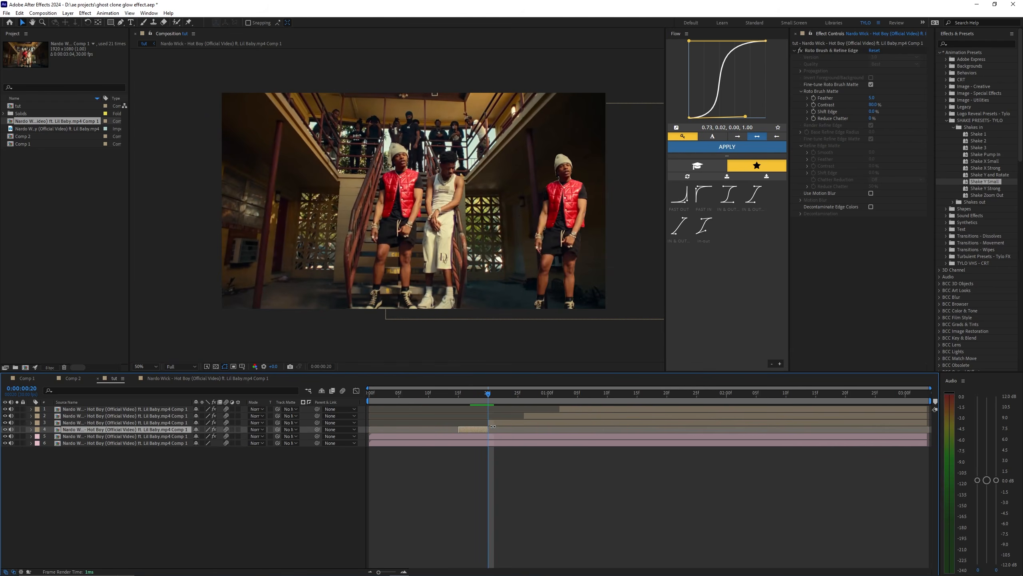
pyautogui.click(498, 422)
pyautogui.click(523, 392)
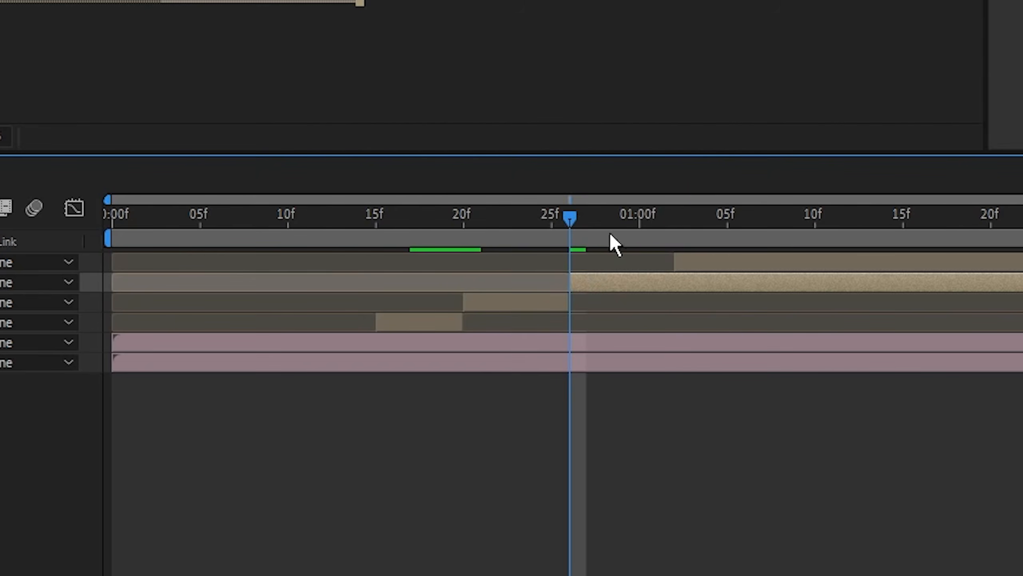
# - Trim the end of clone layer 2 to 0:00:01:02 and the end of clone layer 1 to 0:00:01:07
pyautogui.click(675, 241)
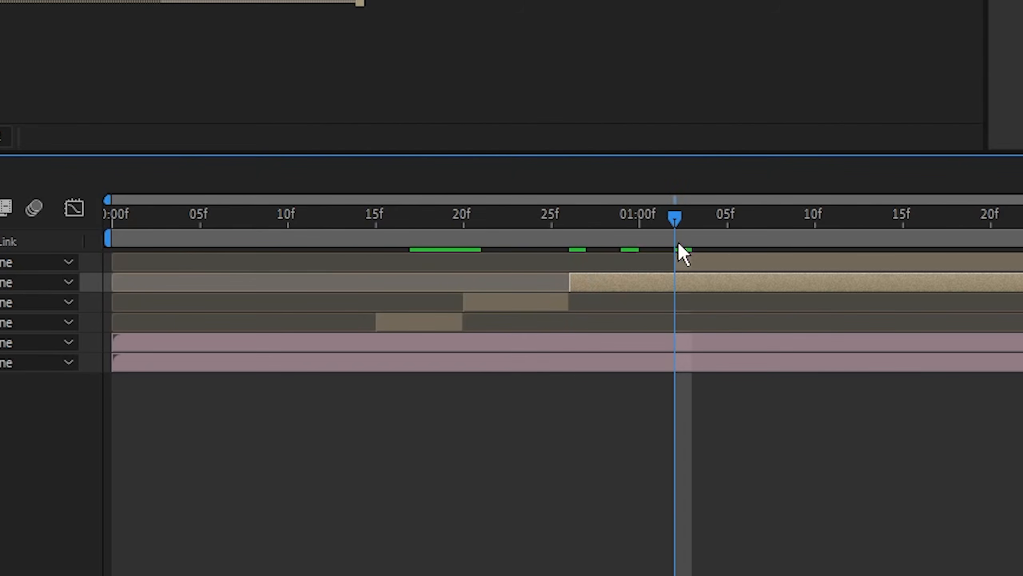
pyautogui.hotkey('alt', ']')
pyautogui.click(695, 264)
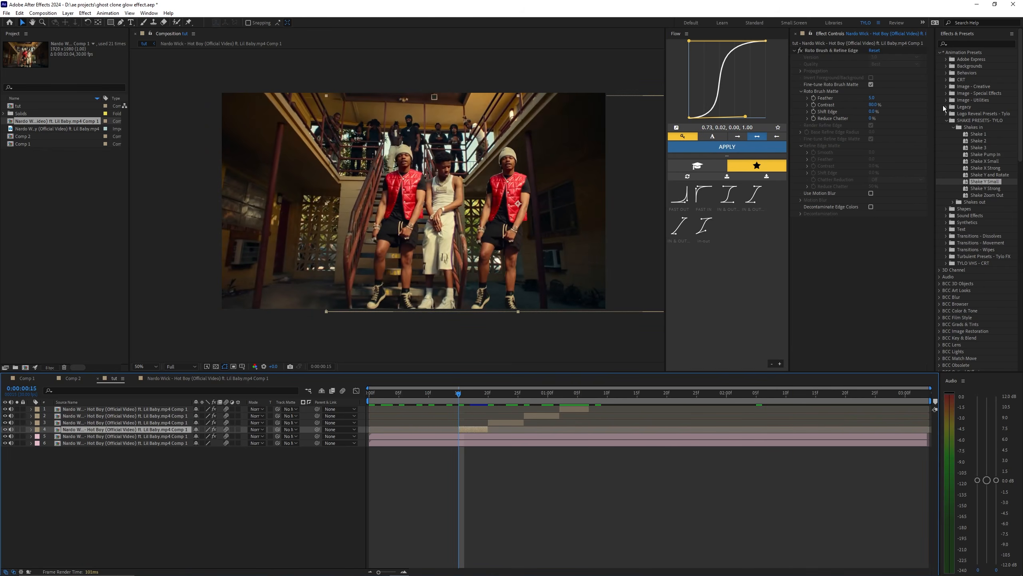
# - Find the Color Correction Tint effect and apply it to clone layer 4
pyautogui.click(945, 121)
pyautogui.click(945, 122)
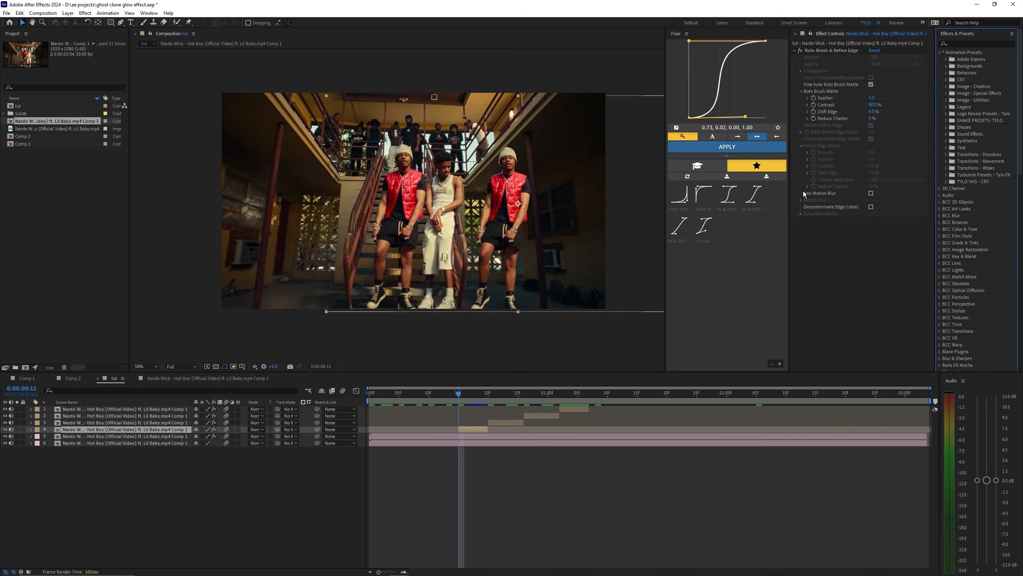
pyautogui.click(959, 43)
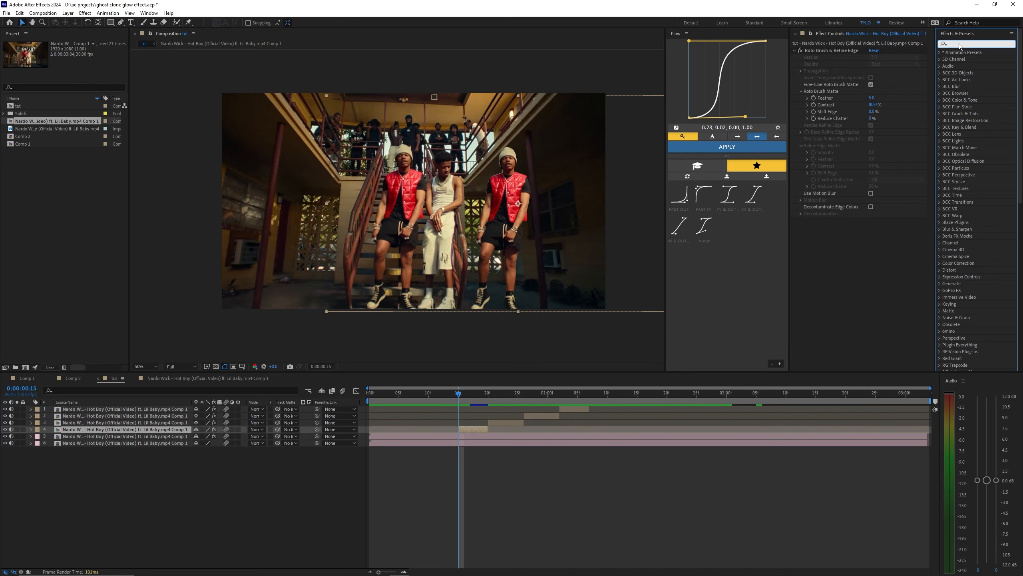
pyautogui.write('tint')
pyautogui.moveTo(966, 100); pyautogui.dragTo(812, 247)
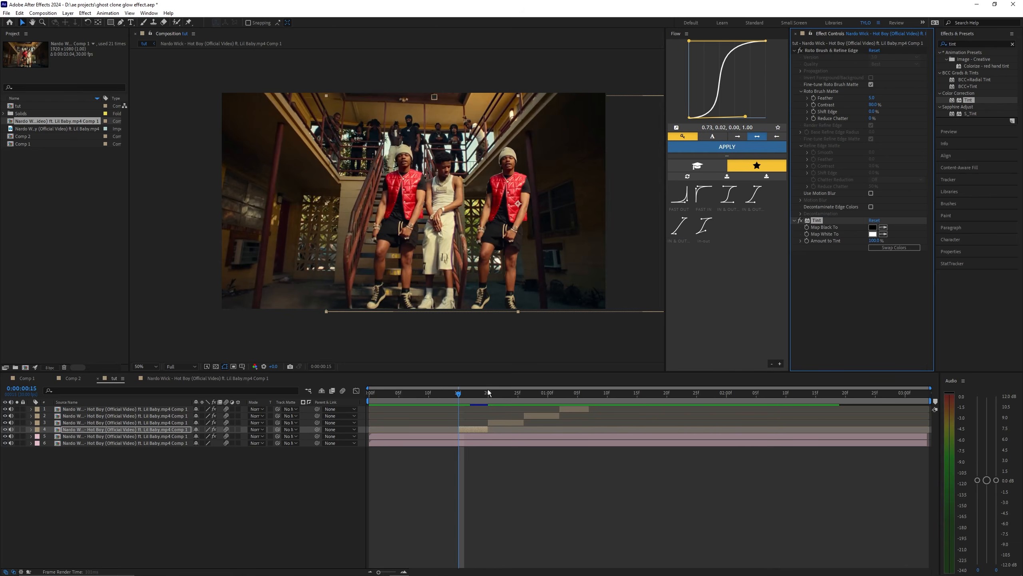
# - Add Brightness & Contrast to clone layer 4, setting brightness to 80 and raising the contrast, and compare the clone with the effect off and on
pyautogui.click(975, 43)
pyautogui.write('brightn')
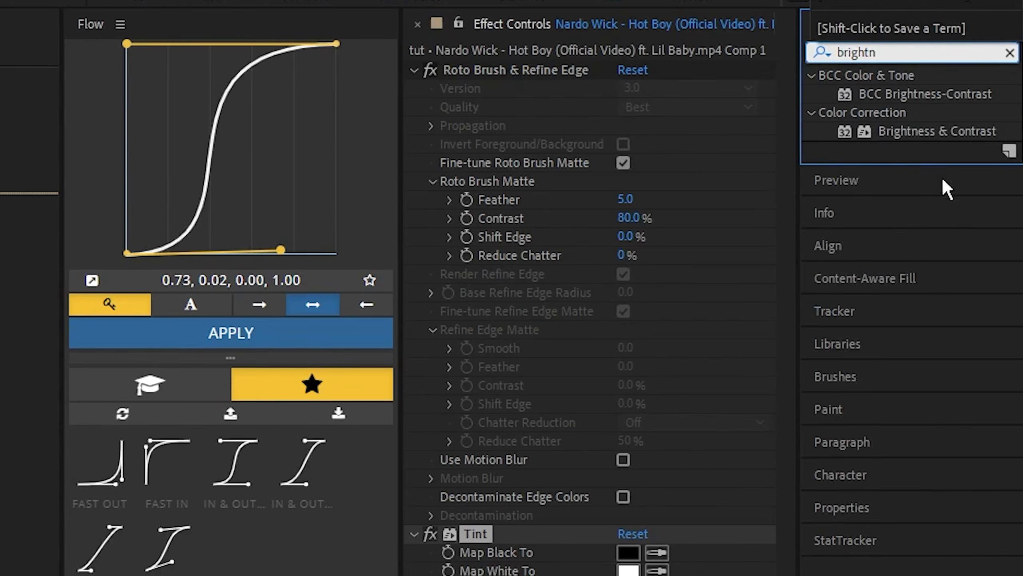
pyautogui.moveTo(937, 131); pyautogui.dragTo(500, 238)
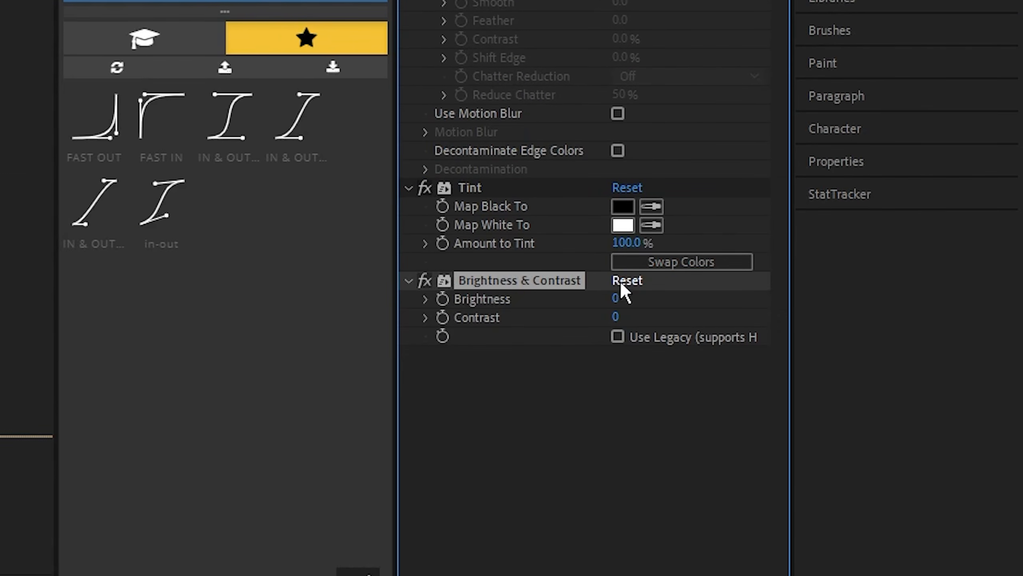
pyautogui.write('80')
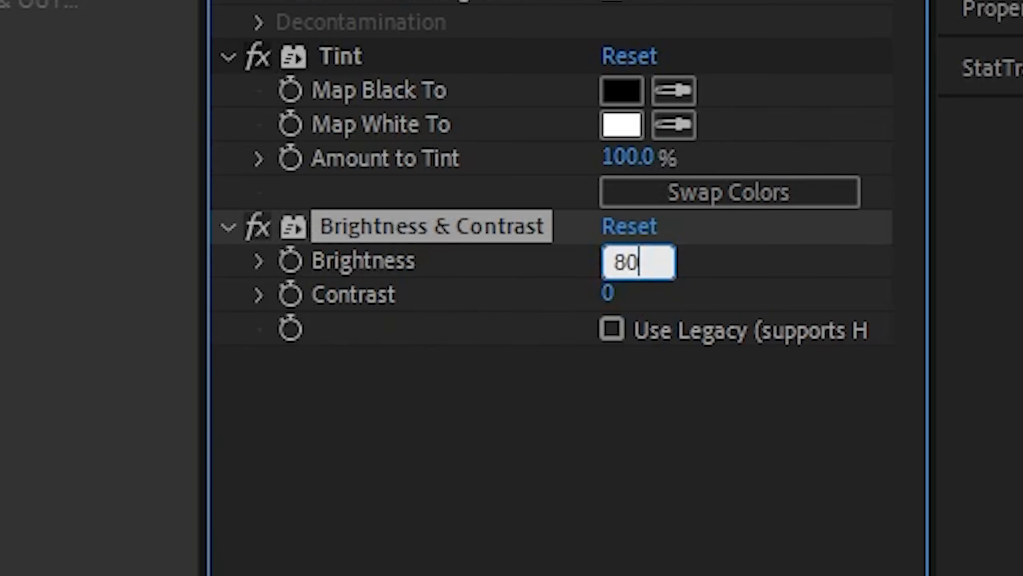
pyautogui.press('Return')
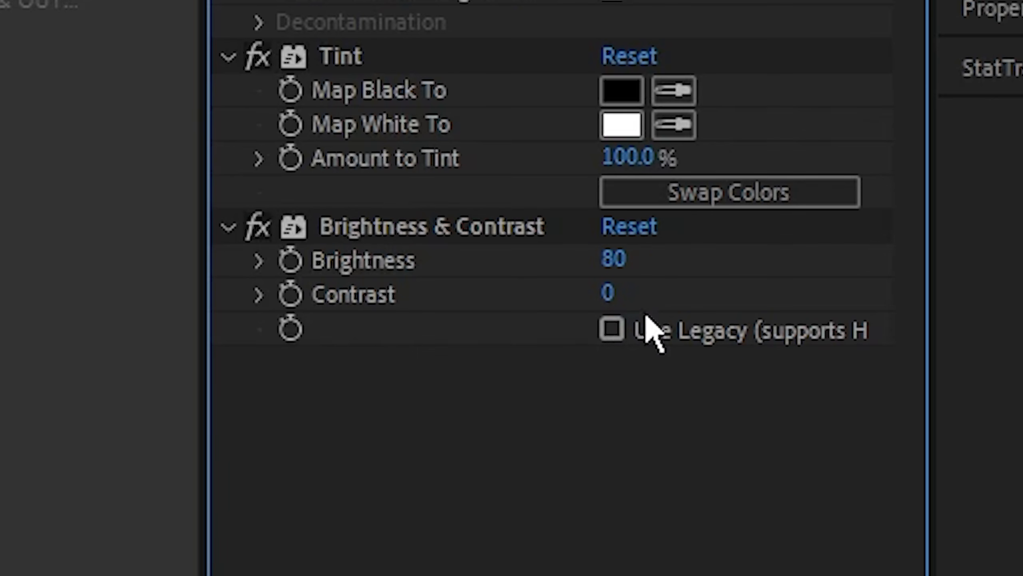
pyautogui.click(614, 290)
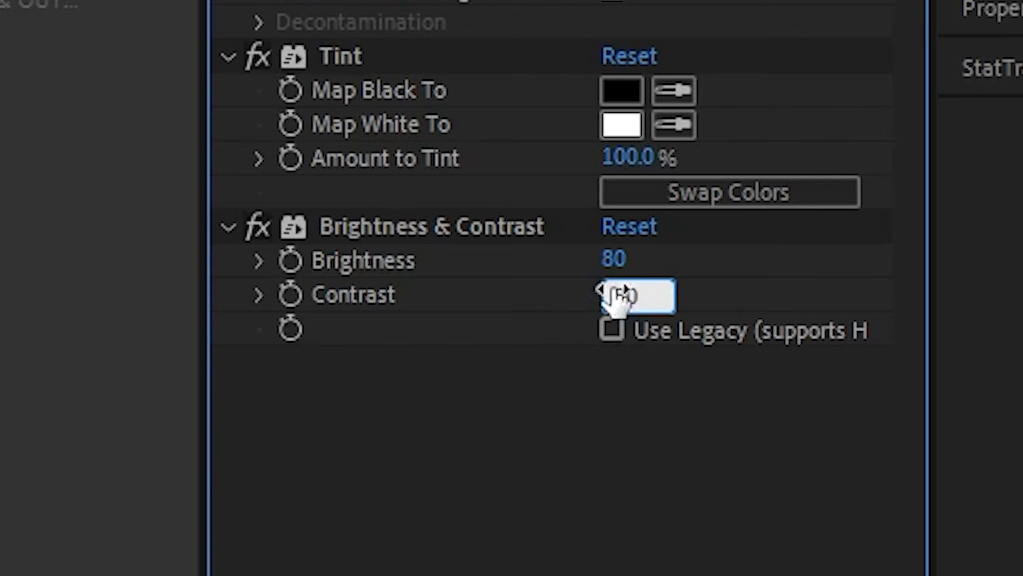
pyautogui.press('Return')
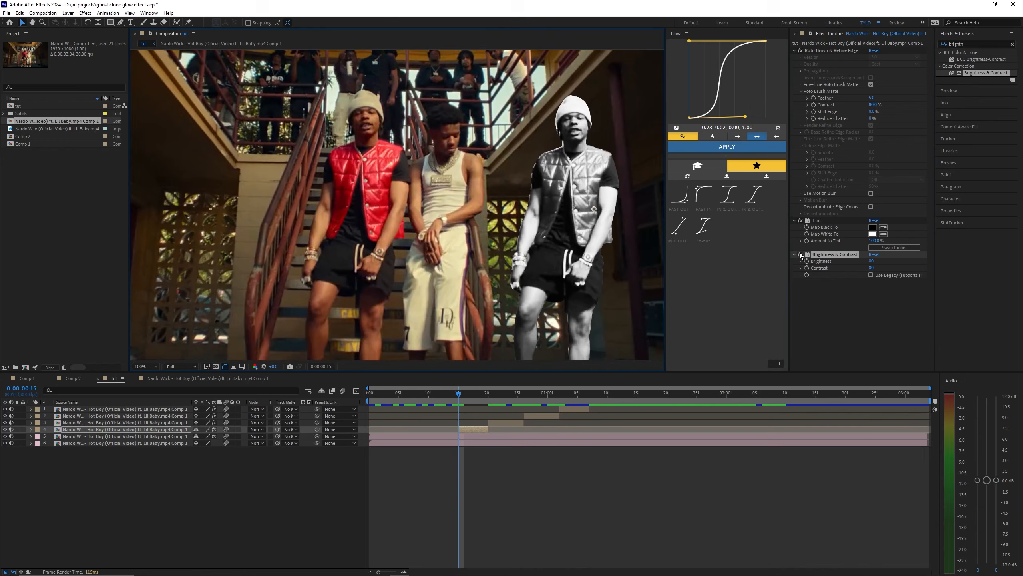
pyautogui.click(800, 254)
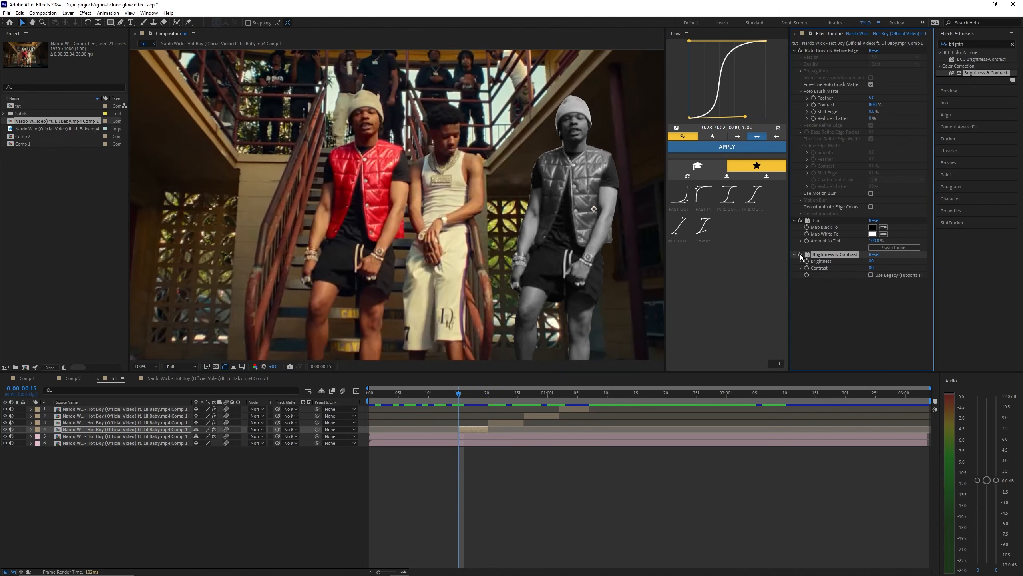
pyautogui.click(800, 255)
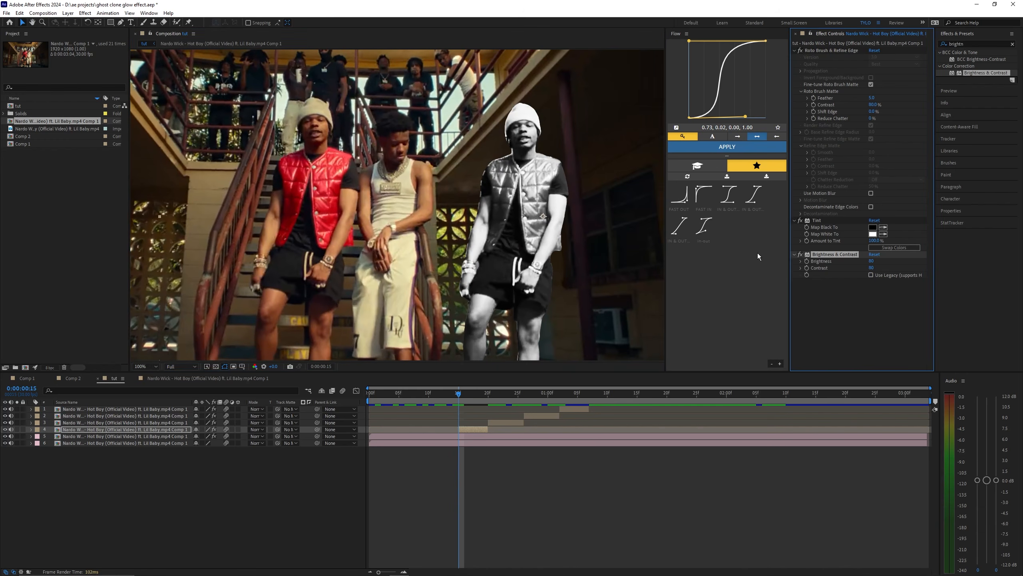
# - Add the Stylize Posterize effect below Brightness & Contrast on clone layer 4
pyautogui.scroll(-1, 523, 211)
pyautogui.click(1013, 43)
pyautogui.write('poster')
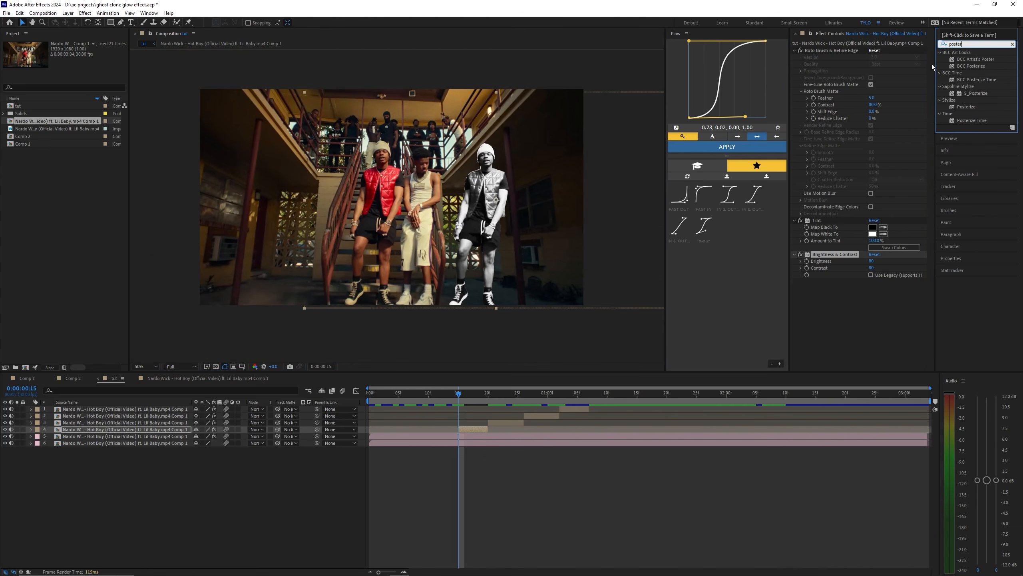
pyautogui.moveTo(969, 107); pyautogui.dragTo(848, 279)
pyautogui.scroll(2, 510, 207)
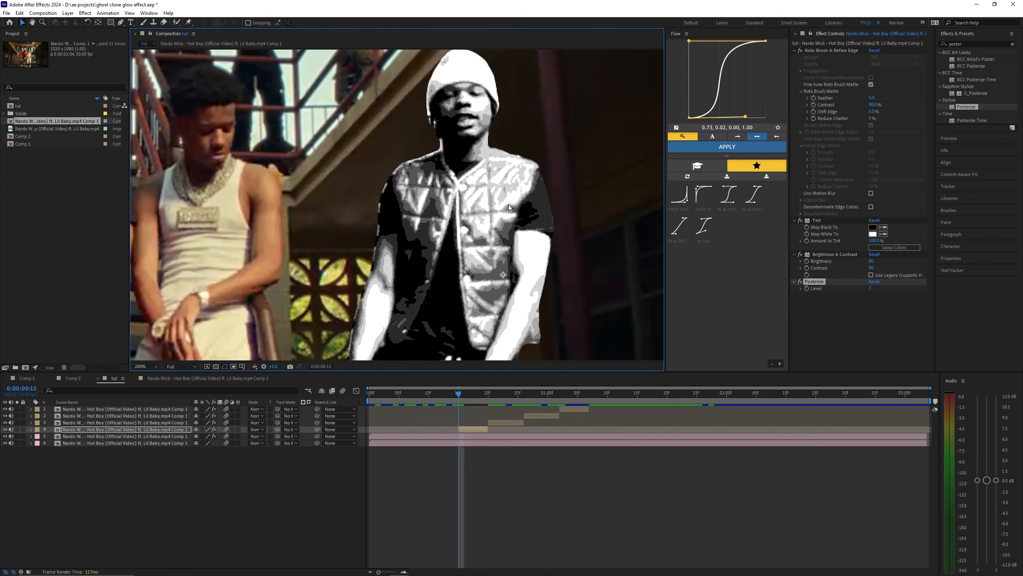
# - Compare the clone with Posterize off and on, and set the Posterize level to 5
pyautogui.click(801, 282)
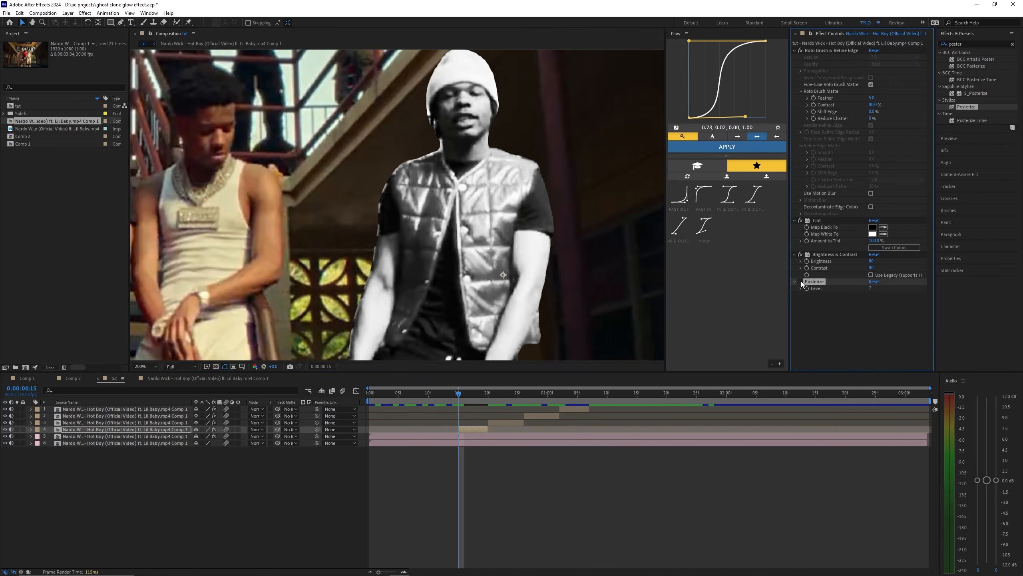
pyautogui.click(800, 282)
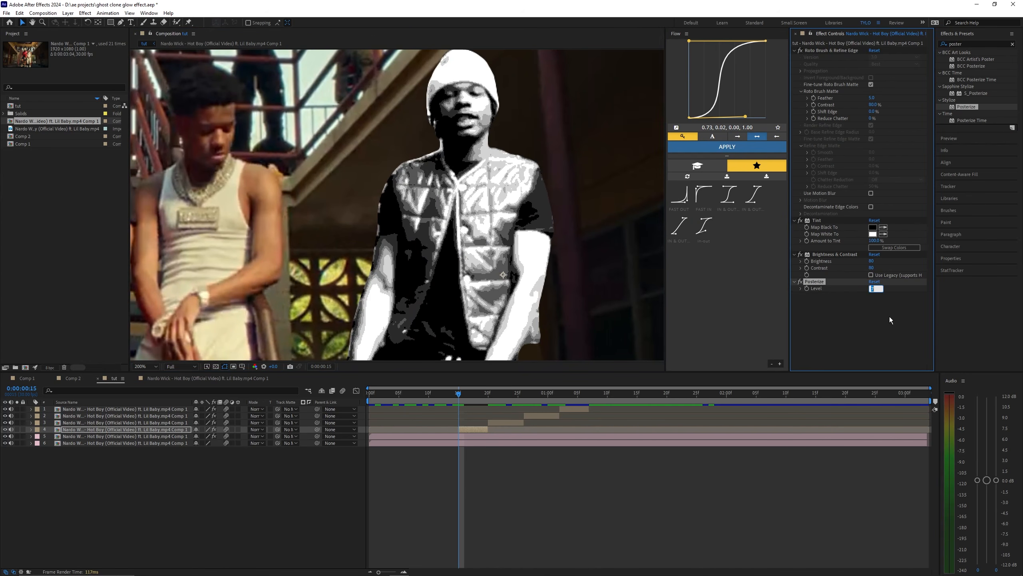
pyautogui.press('Return')
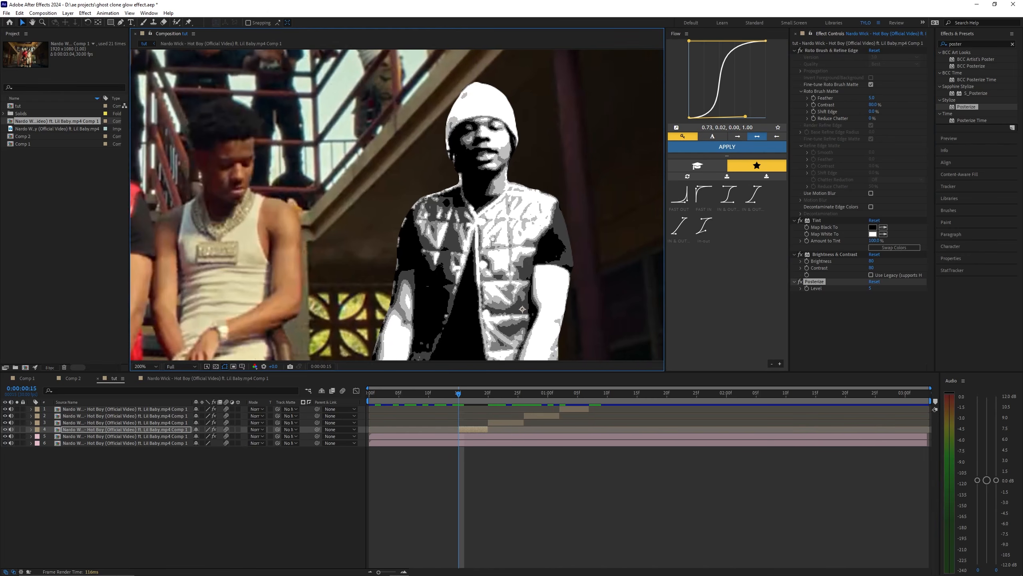
pyautogui.scroll(-1, 482, 240)
pyautogui.scroll(-2, 482, 240)
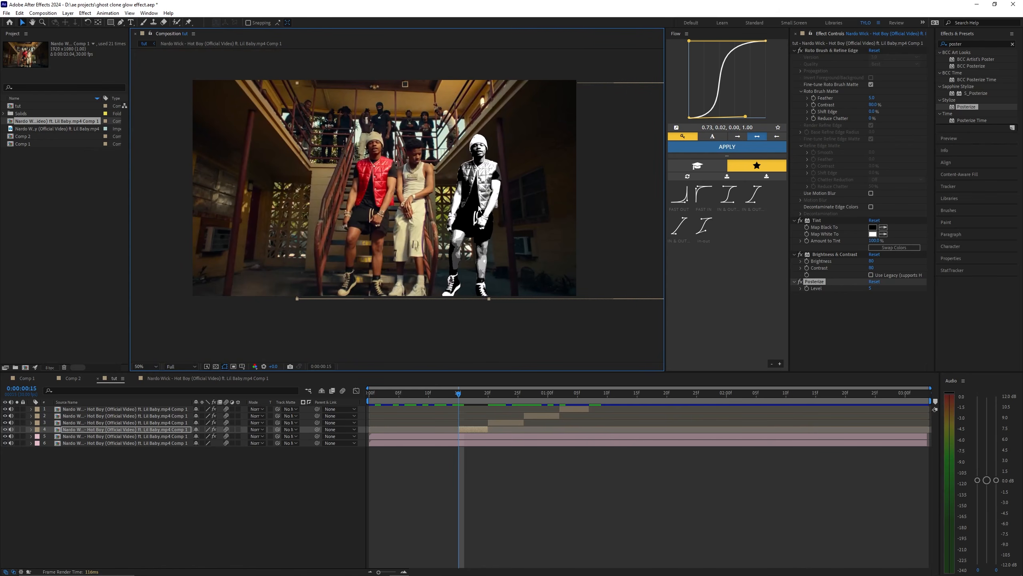
pyautogui.click(790, 285)
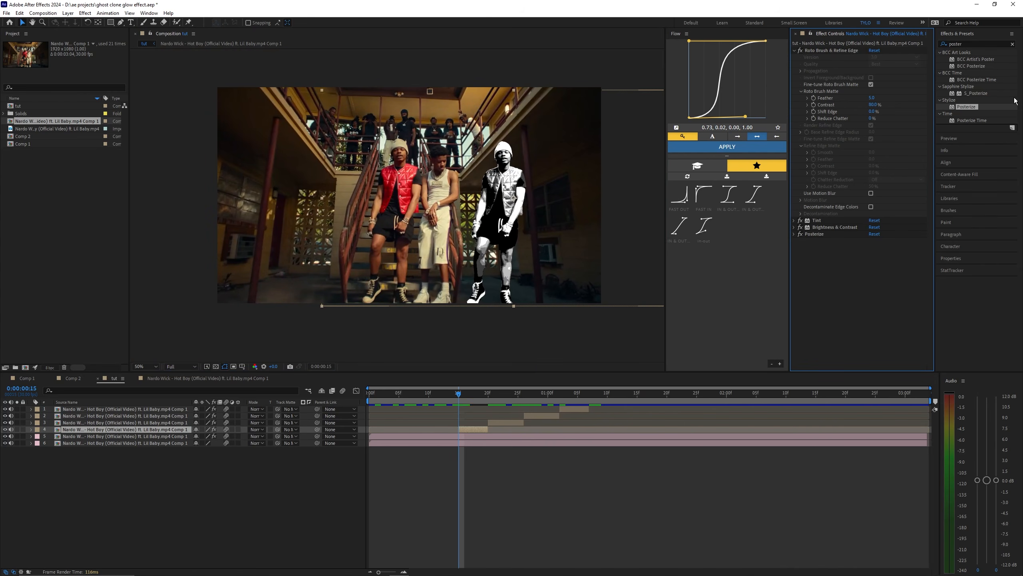
# - Search the effects for glow and add the Stylize Glow effect below Posterize on clone layer 4
pyautogui.doubleClick(972, 45)
pyautogui.write('glow')
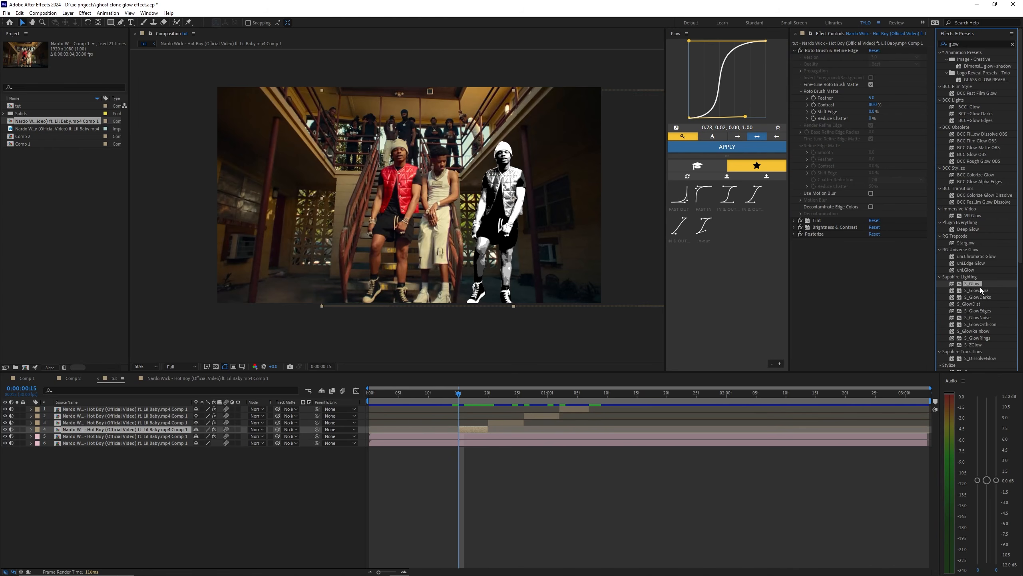
pyautogui.scroll(-2, 975, 278)
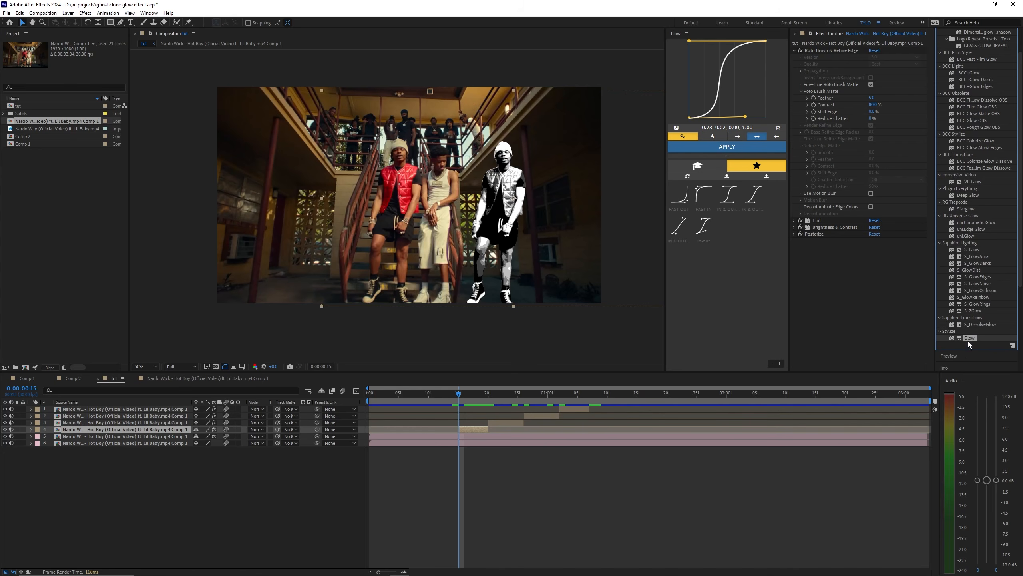
pyautogui.click(971, 251)
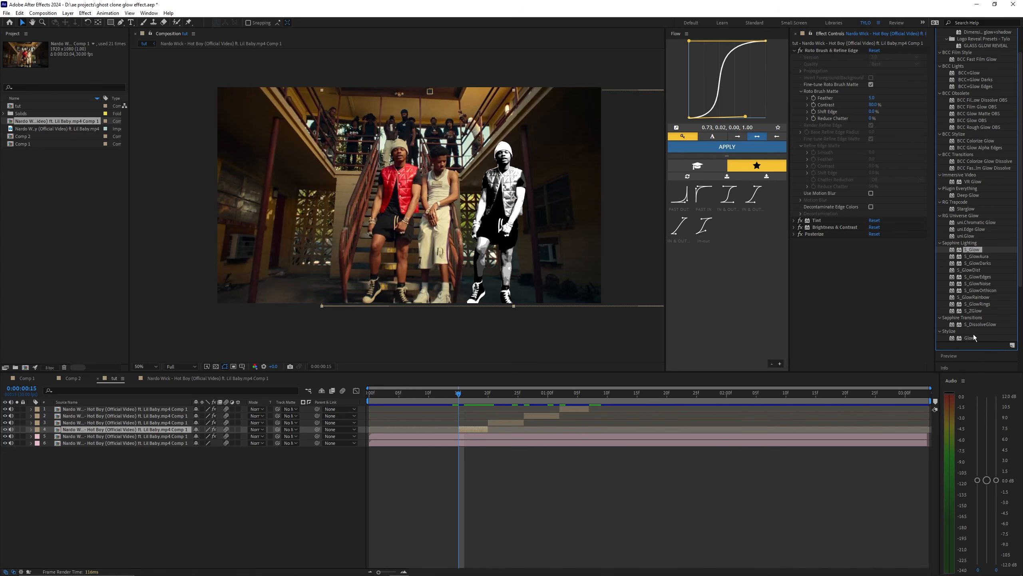
pyautogui.moveTo(970, 338); pyautogui.dragTo(827, 258)
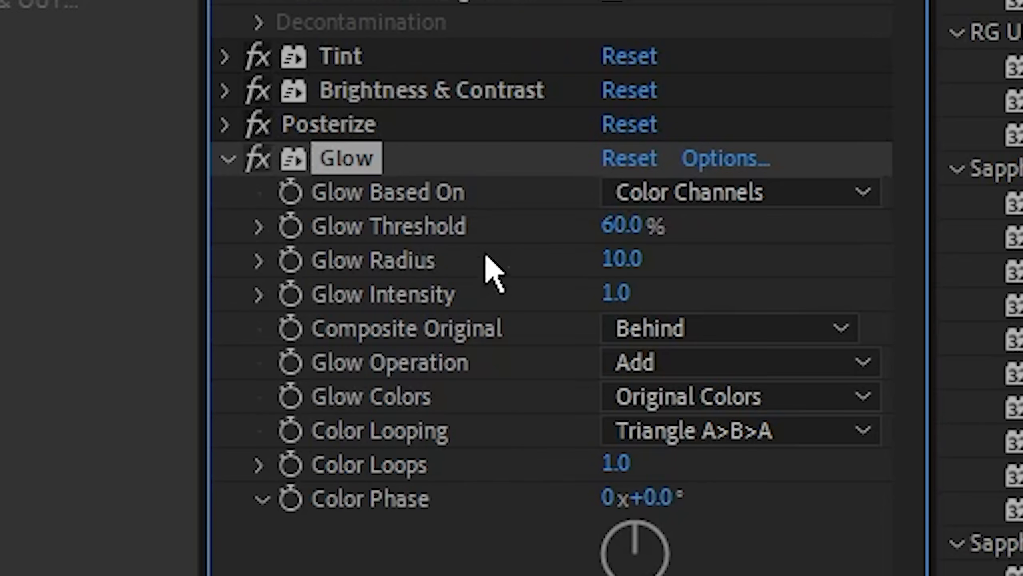
# - Set the clone's Glow Threshold to 10%, Glow Radius to 240 and Glow Intensity to 2.0
pyautogui.click(627, 226)
pyautogui.press('Return')
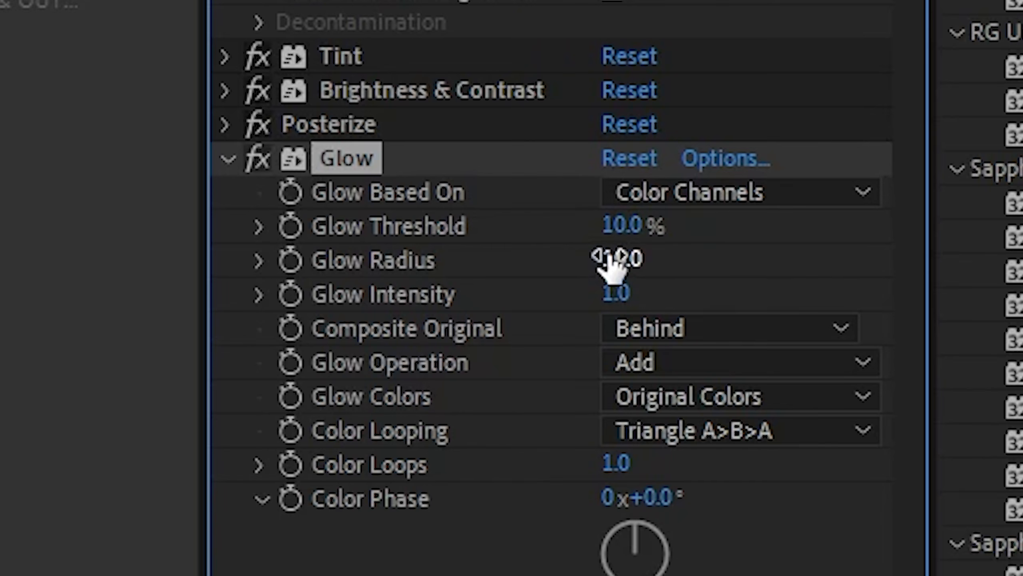
pyautogui.click(614, 258)
pyautogui.write('240')
pyautogui.press('Return')
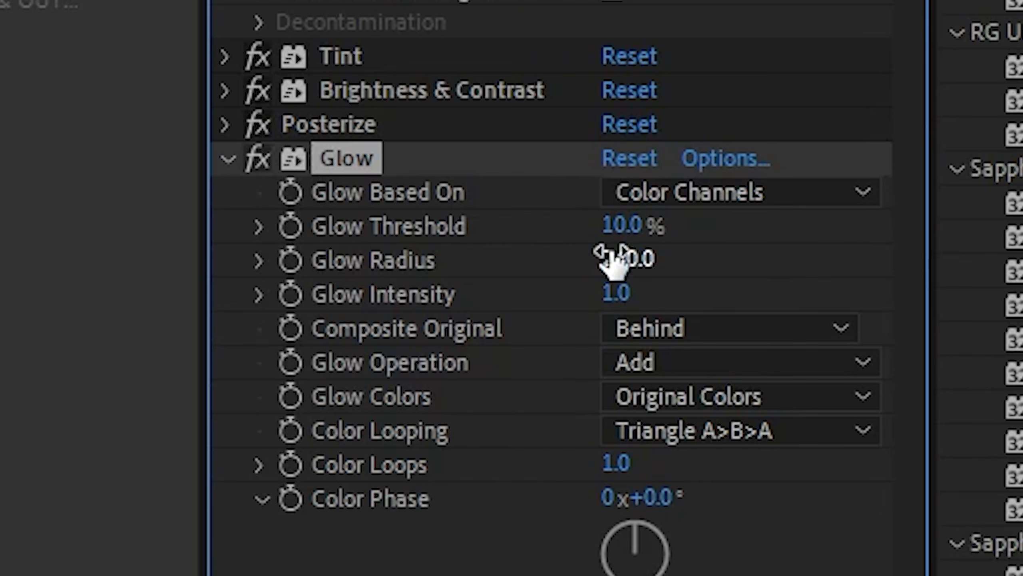
pyautogui.click(617, 293)
pyautogui.press('Return')
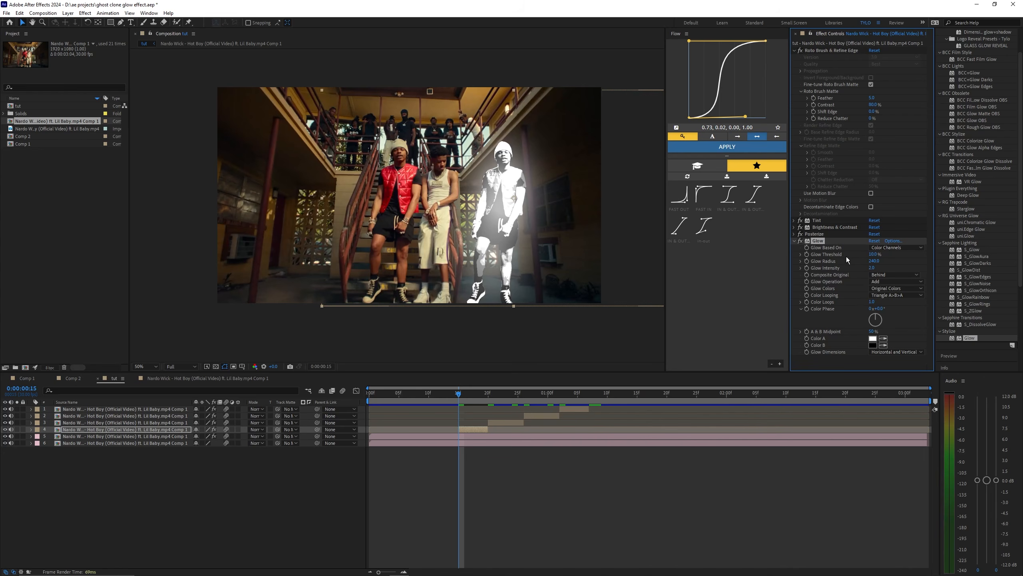
# - Try a Glow Intensity of 3.0 on clone layer 4 and undo the change
pyautogui.click(793, 241)
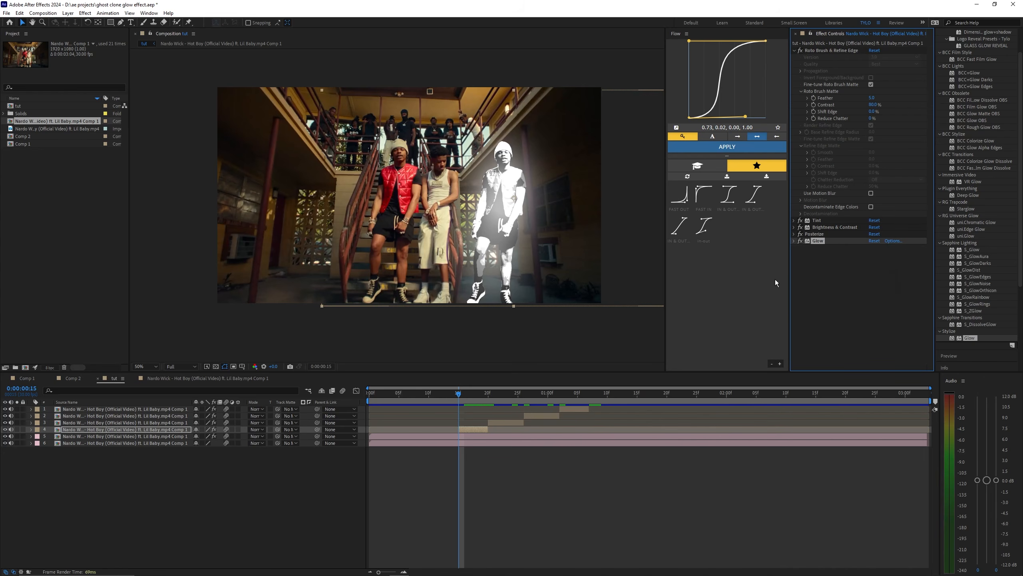
pyautogui.click(794, 241)
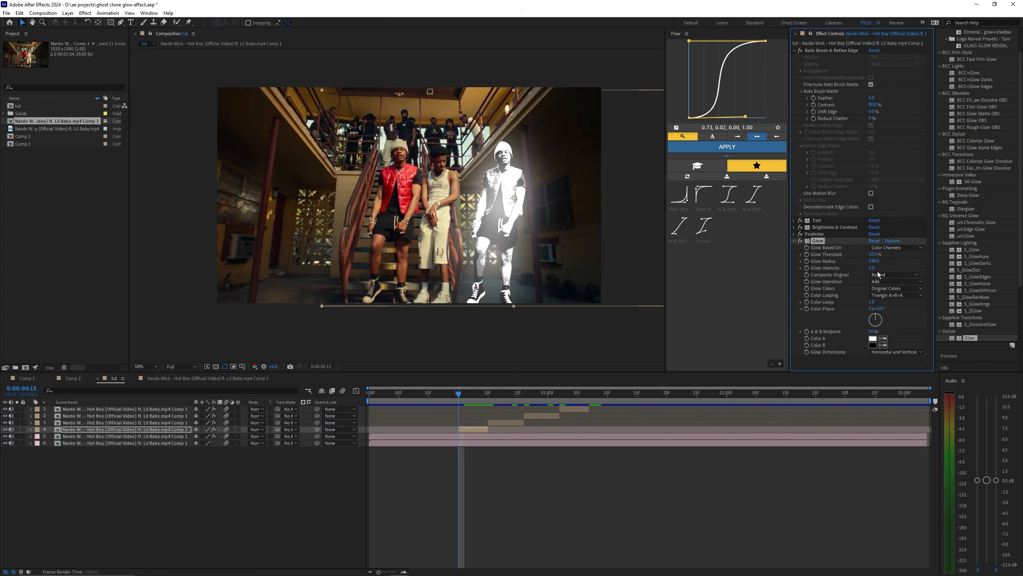
pyautogui.click(872, 268)
pyautogui.write('3')
pyautogui.press('Return')
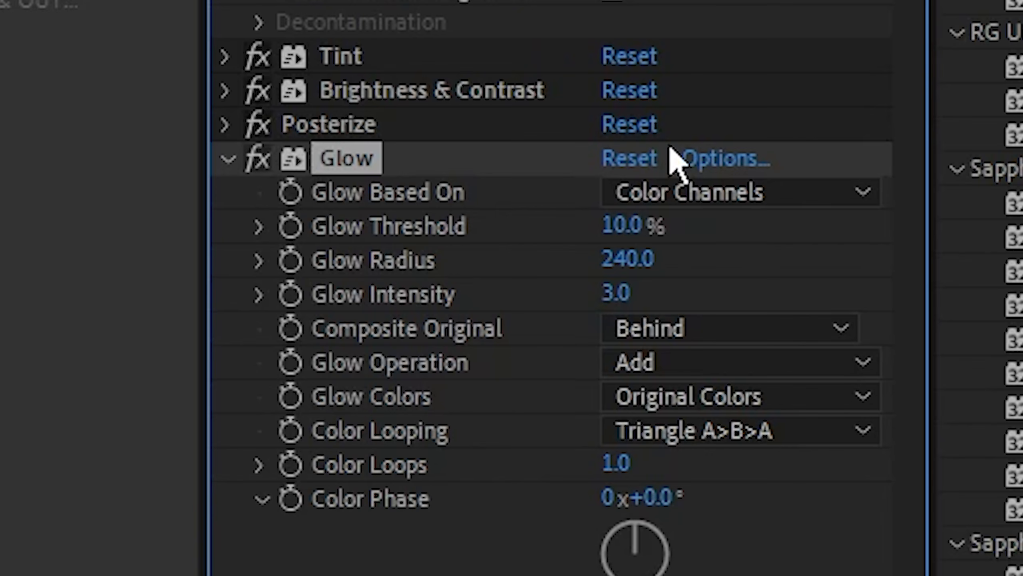
pyautogui.hotkey('ctrl', 'z')
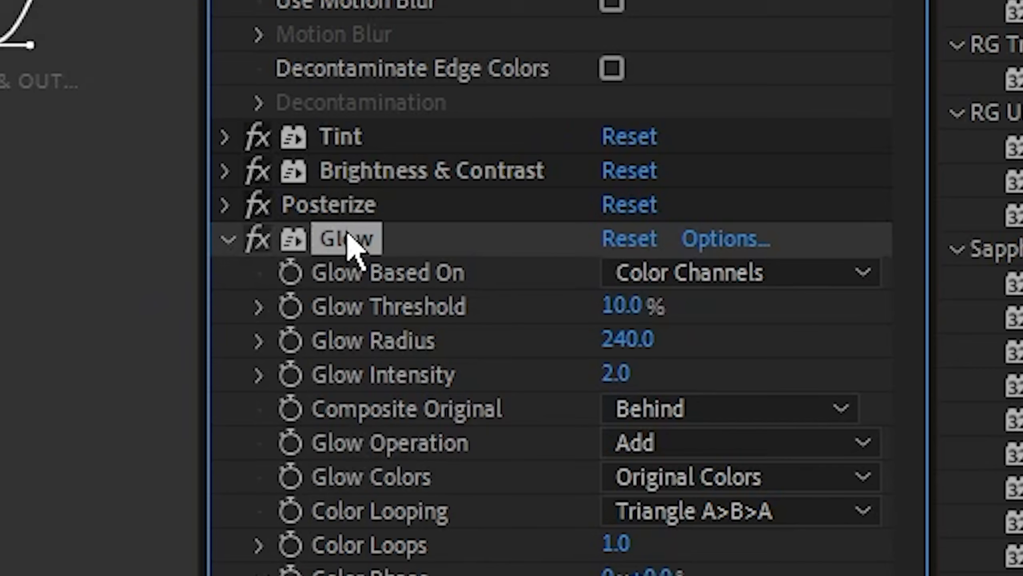
# - Copy Tint, Brightness & Contrast, Posterize and Glow from clone layer 4 to clone layers 1 to 3 and scrub through the result
pyautogui.keyDown('shift'); pyautogui.click(834, 222); pyautogui.keyUp('shift')
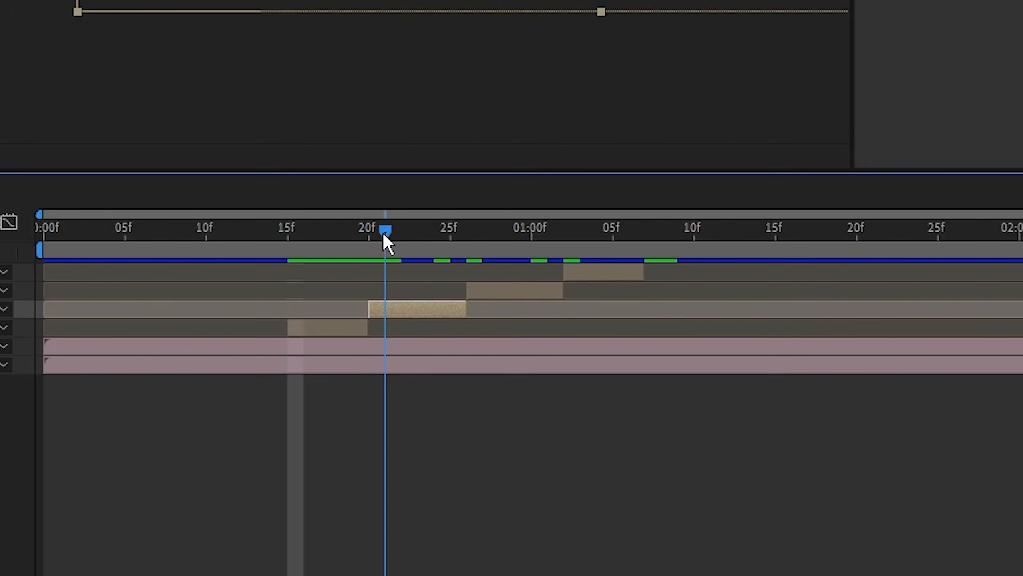
pyautogui.keyDown('shift'); pyautogui.click(536, 270); pyautogui.keyUp('shift')
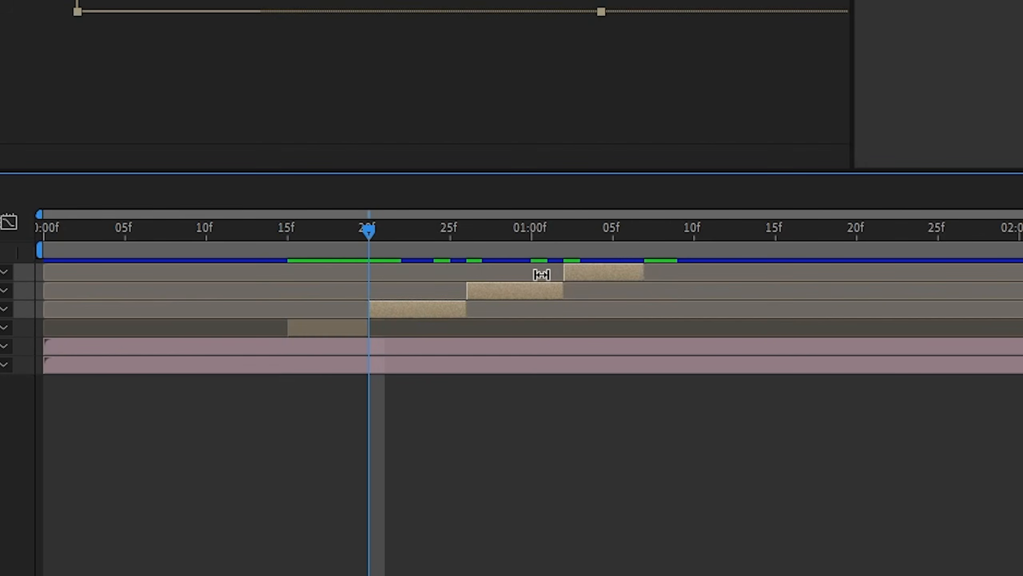
pyautogui.hotkey('ctrl', 'v')
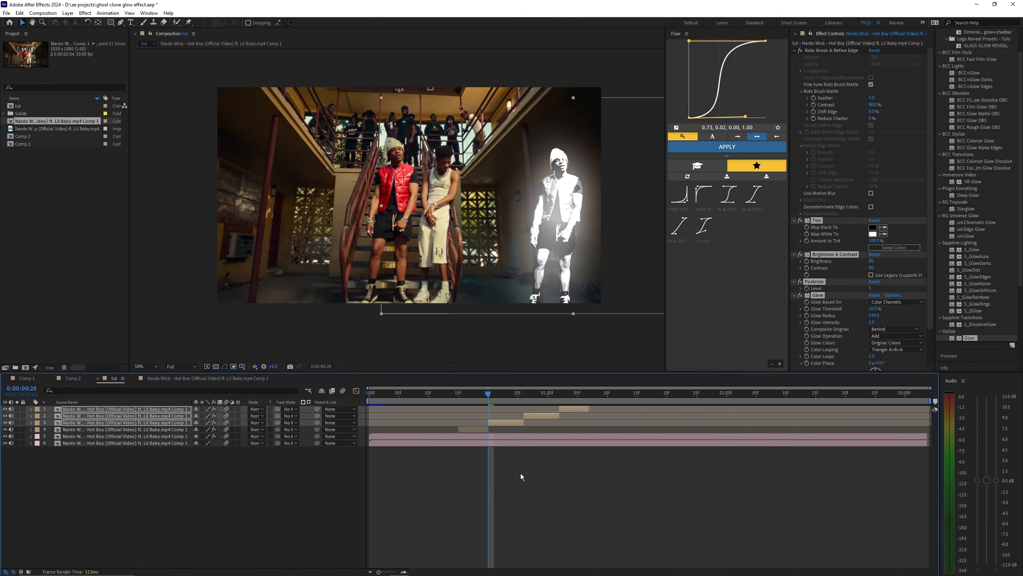
pyautogui.moveTo(542, 391); pyautogui.dragTo(487, 393)
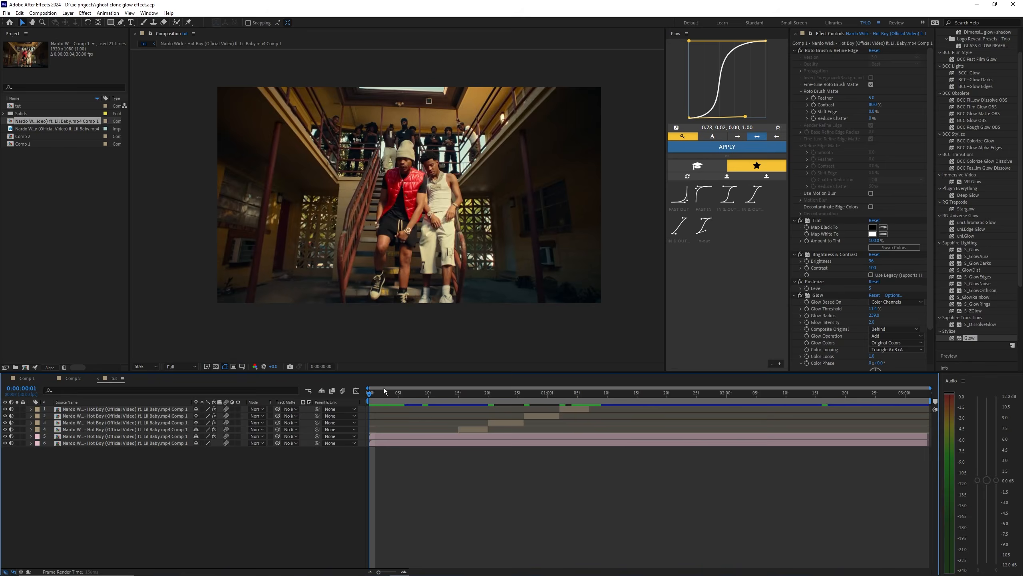
pyautogui.moveTo(383, 388); pyautogui.dragTo(559, 386)
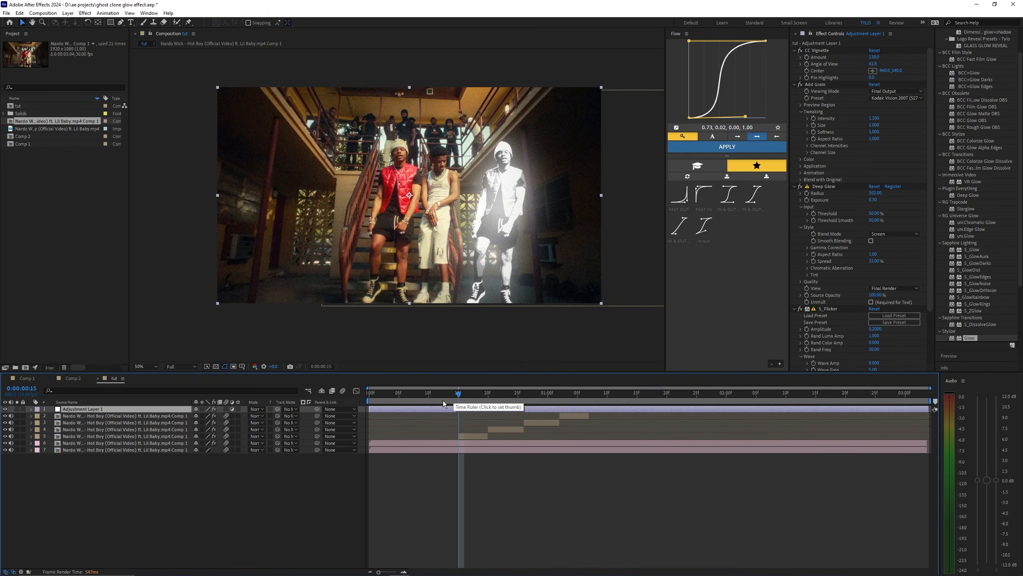
# - Compare the picture with the adjustment layer off and on, and examine its Add Grain, Deep Glow and S_Flicker effects
pyautogui.click(5, 408)
pyautogui.click(4, 409)
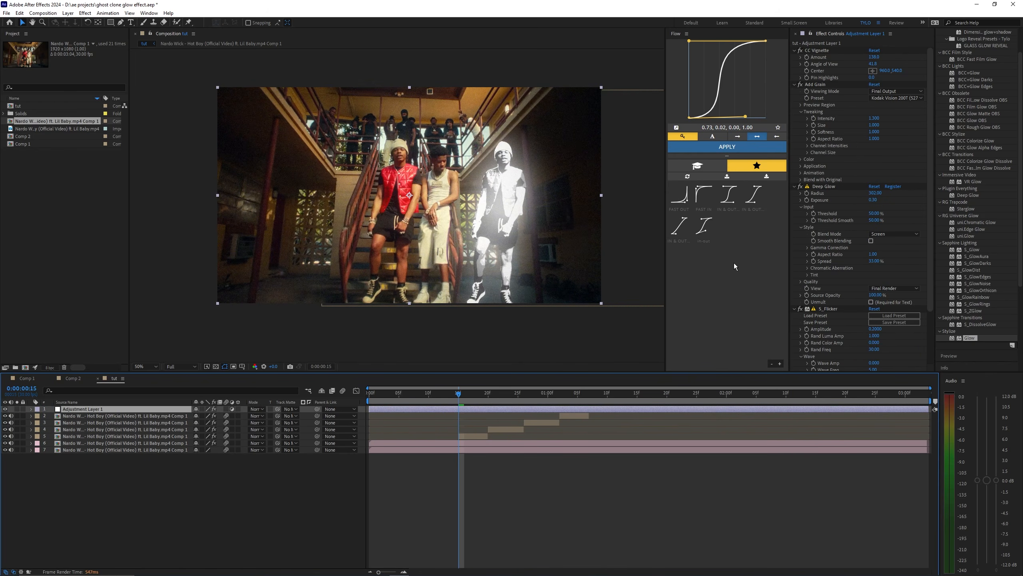
pyautogui.click(815, 84)
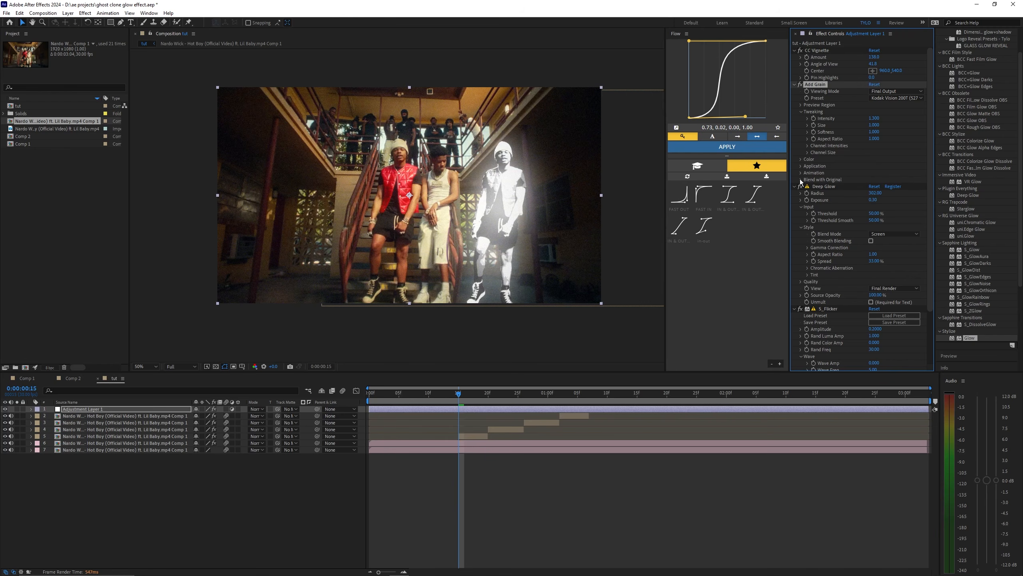
pyautogui.click(802, 188)
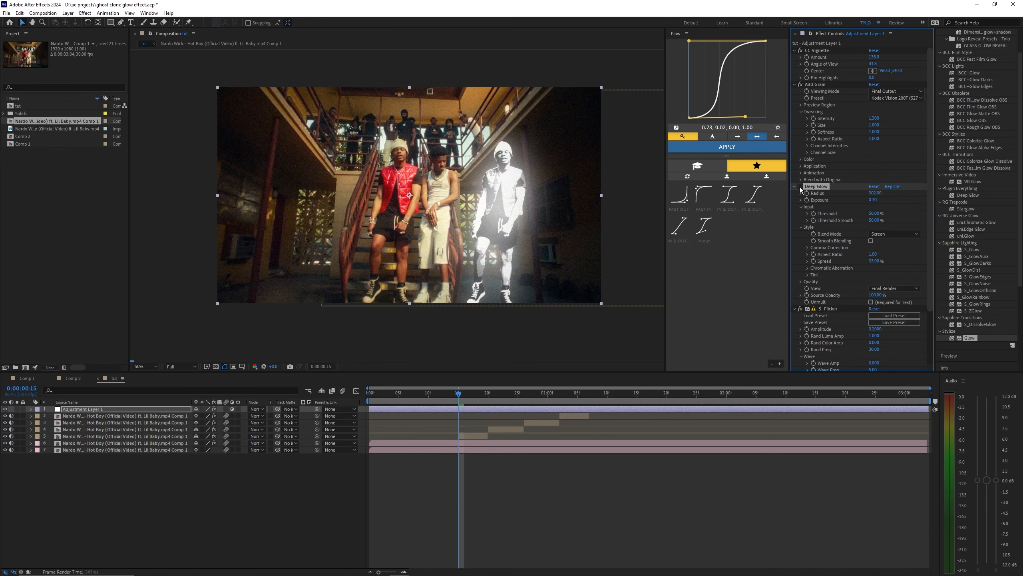
pyautogui.scroll(2, 432, 186)
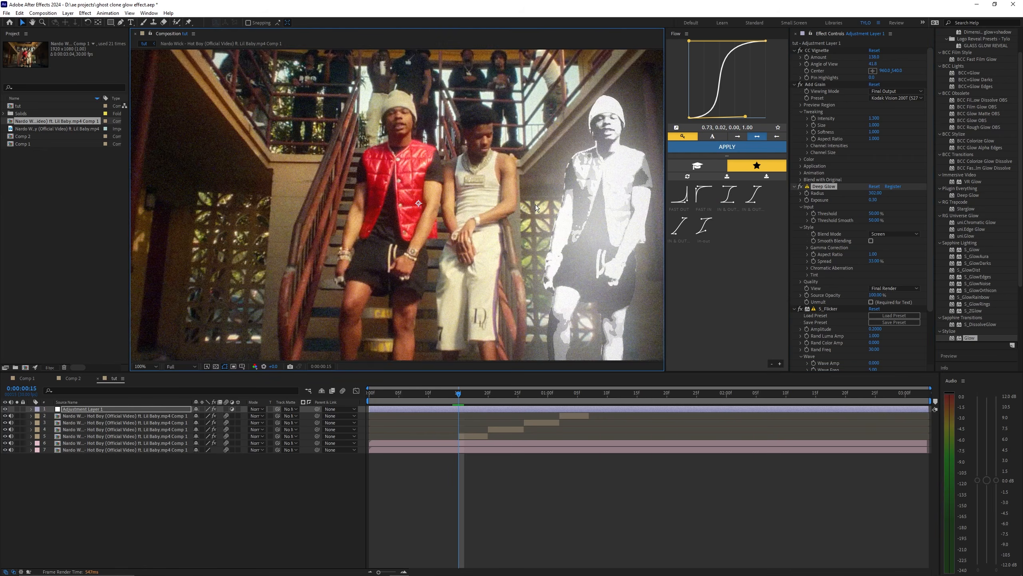
pyautogui.scroll(-2, 536, 207)
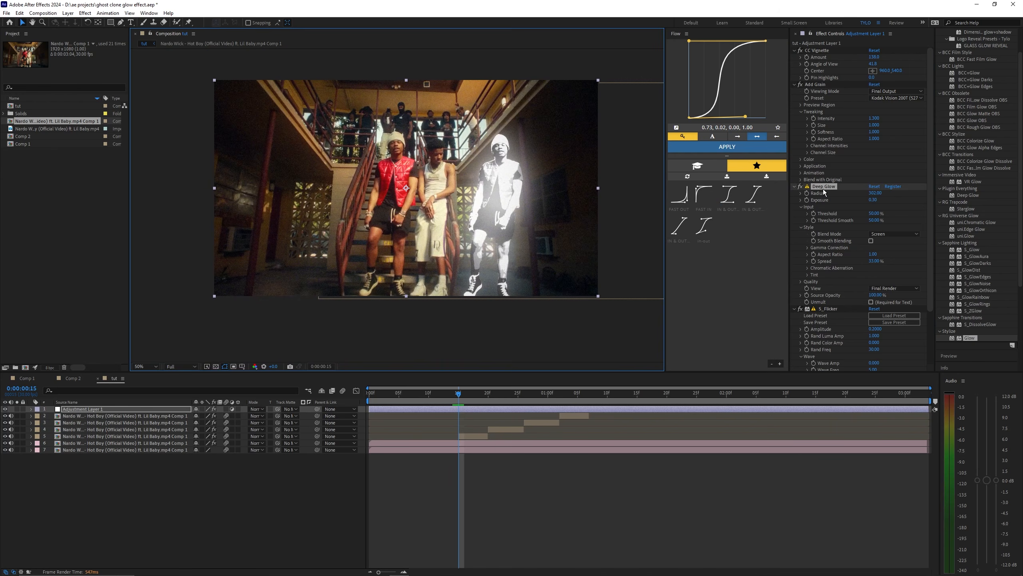
pyautogui.click(795, 187)
pyautogui.click(823, 195)
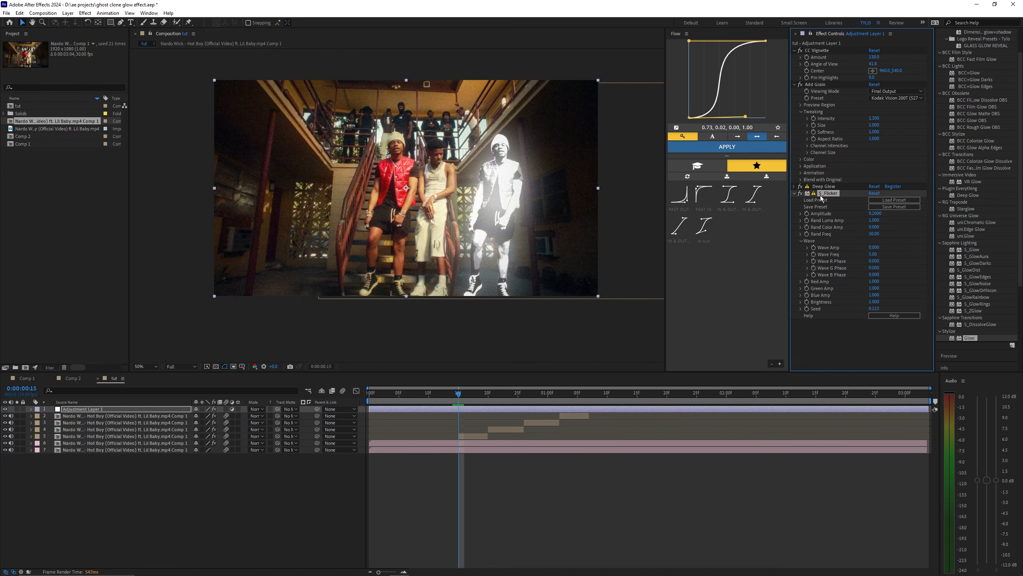
pyautogui.click(796, 193)
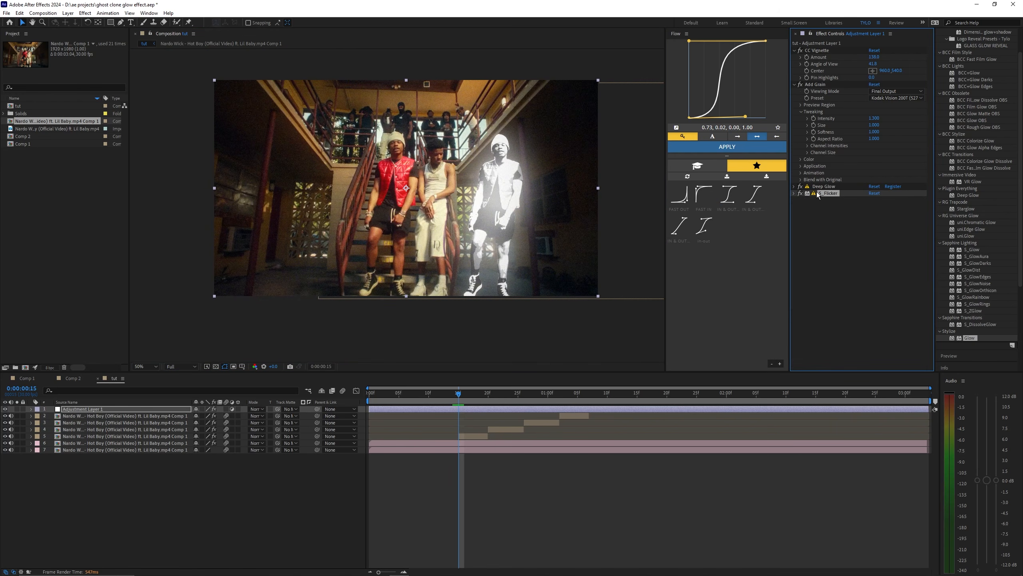
pyautogui.click(795, 194)
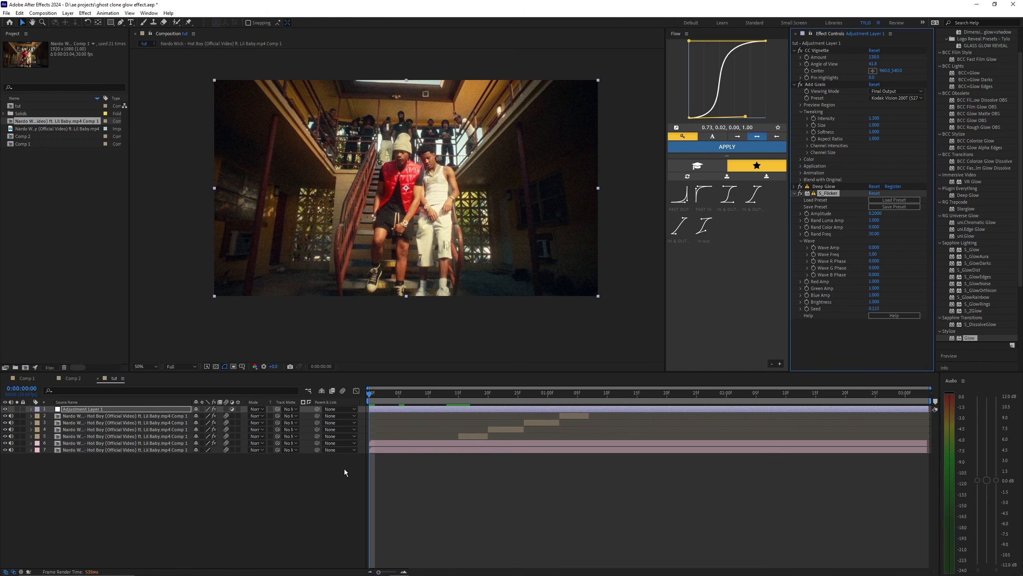
# - Preview the composition and review CC Vignette, Add Grain, Deep Glow and S_Flicker on the adjustment layer
pyautogui.click(389, 429)
pyautogui.press('space')
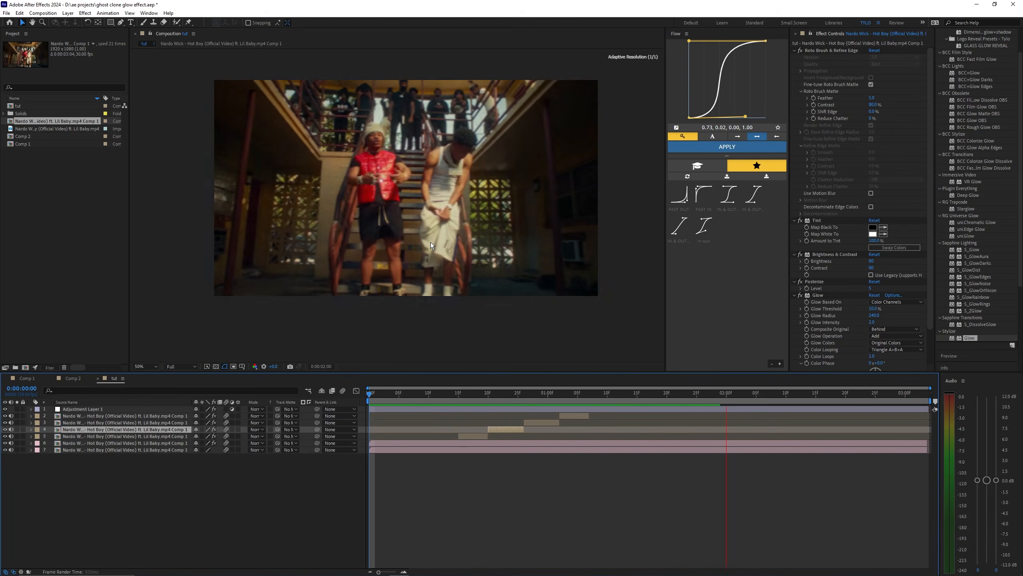
pyautogui.click(827, 187)
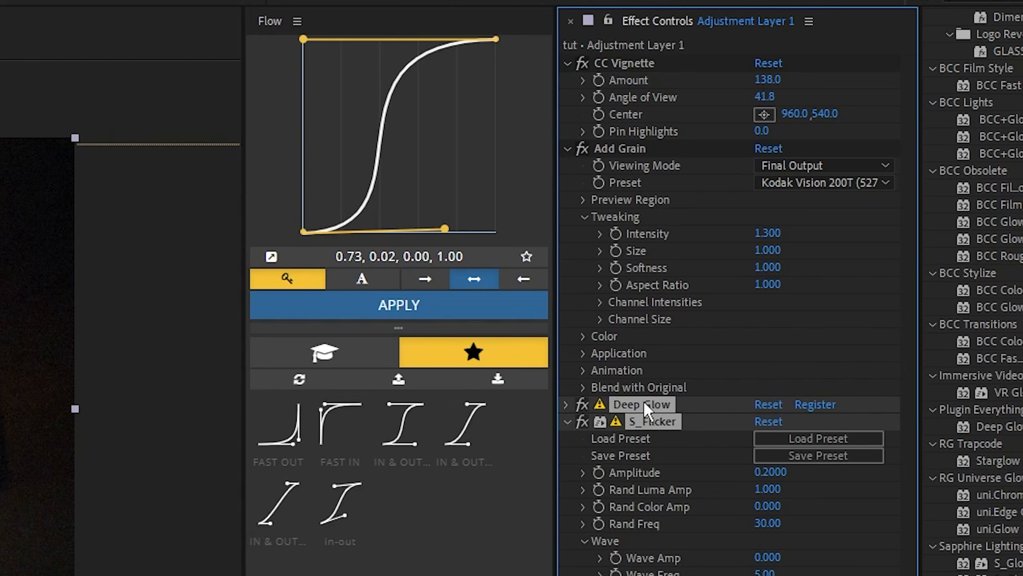
pyautogui.click(654, 155)
pyautogui.keyDown('ctrl'); pyautogui.click(640, 63); pyautogui.keyUp('ctrl')
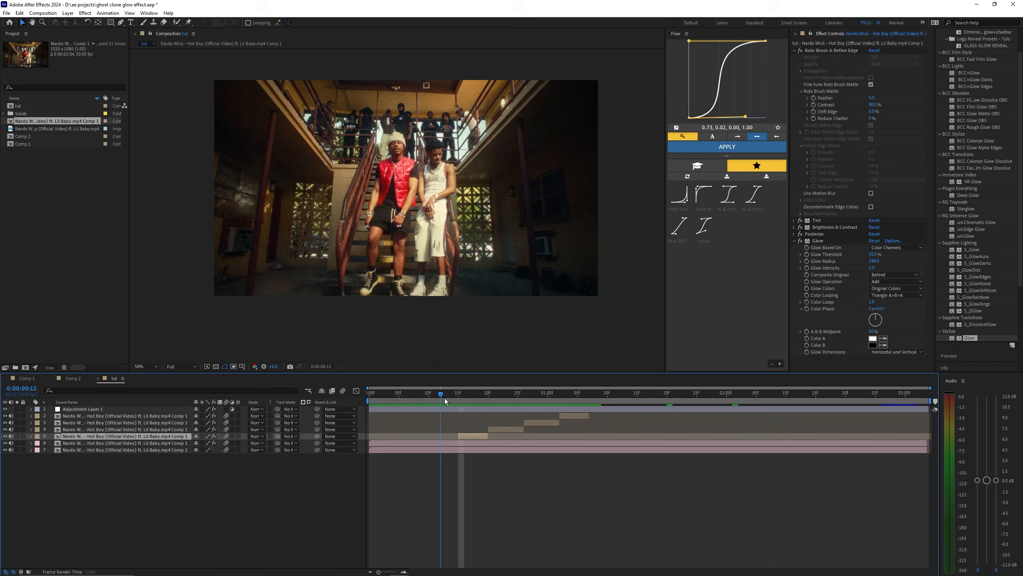
# - Set all four clone layers to start at frame 5 and place the playhead at frame 15
pyautogui.moveTo(444, 398); pyautogui.dragTo(458, 398)
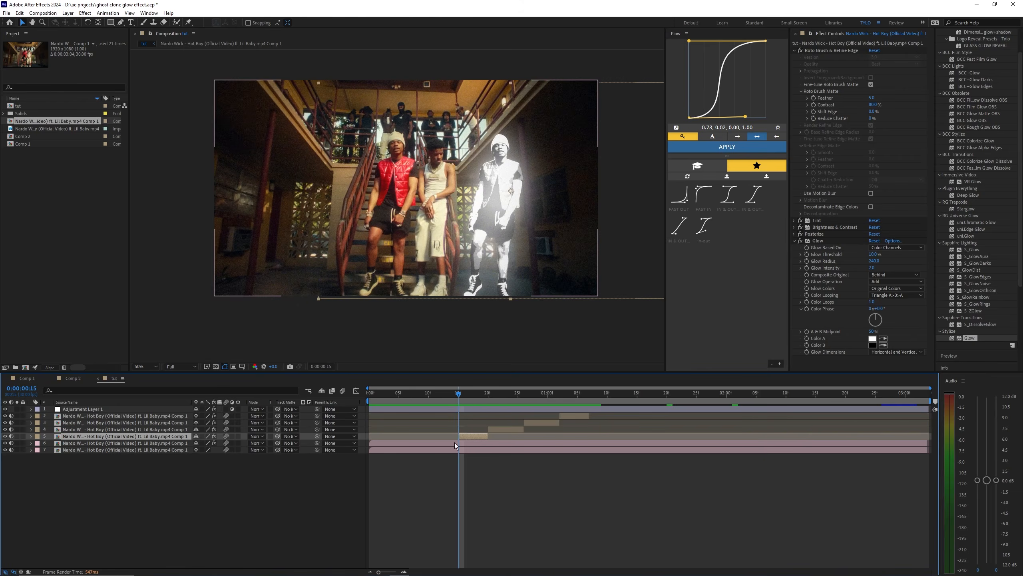
pyautogui.moveTo(459, 436); pyautogui.dragTo(380, 436)
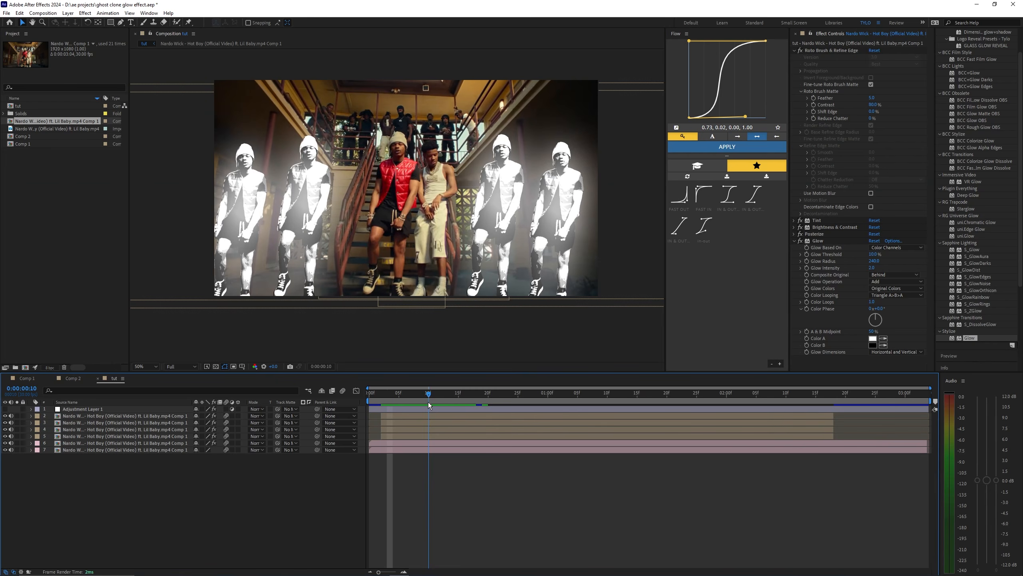
pyautogui.moveTo(429, 399); pyautogui.dragTo(399, 405)
pyautogui.click(391, 417)
pyautogui.hotkey('alt', '[')
pyautogui.click(391, 422)
pyautogui.hotkey('alt', '[')
pyautogui.click(393, 437)
pyautogui.hotkey('alt', '[')
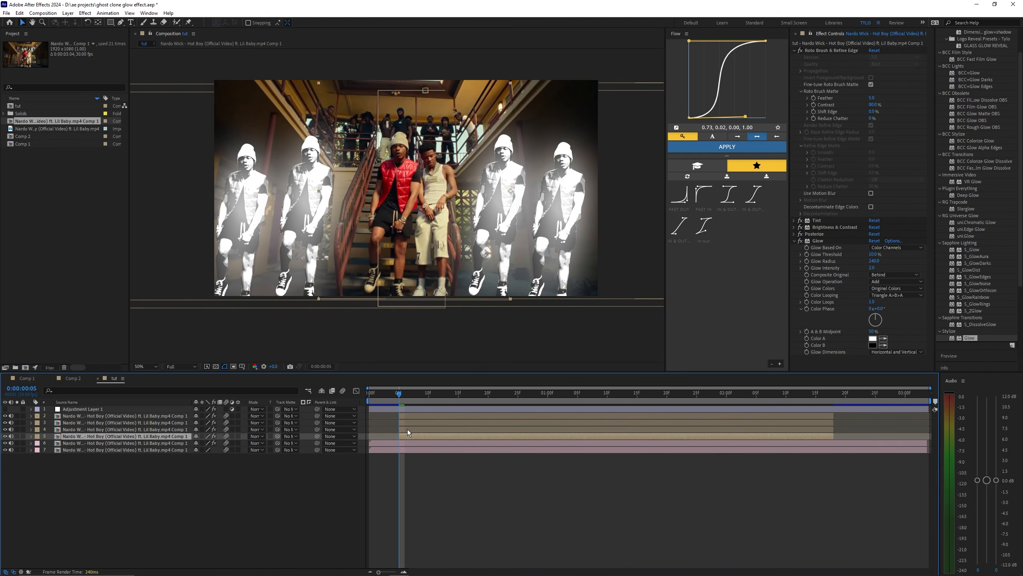
pyautogui.hotkey('shift', 'pagedown')
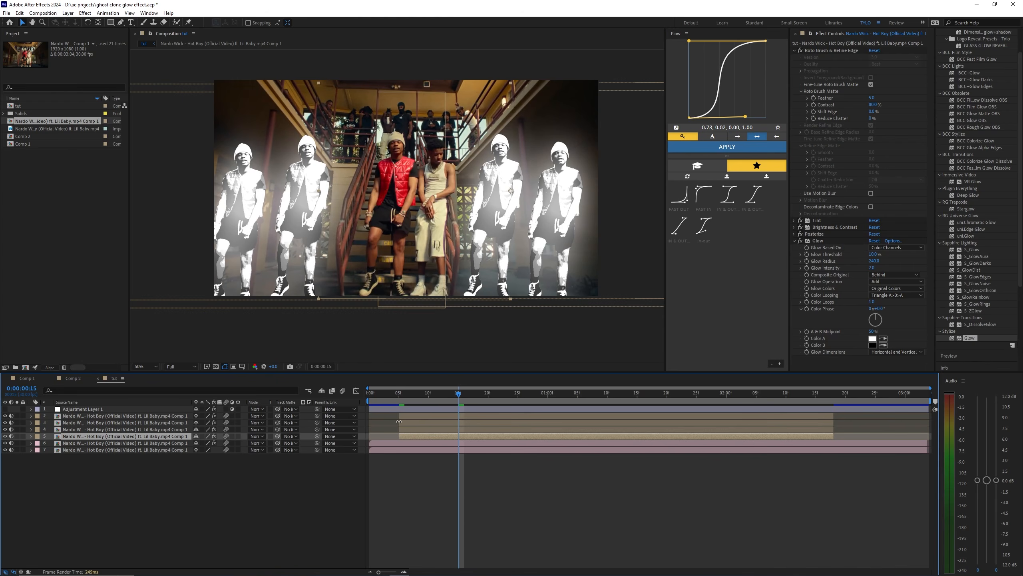
pyautogui.click(410, 429)
pyautogui.click(416, 435)
pyautogui.click(444, 460)
pyautogui.click(19, 13)
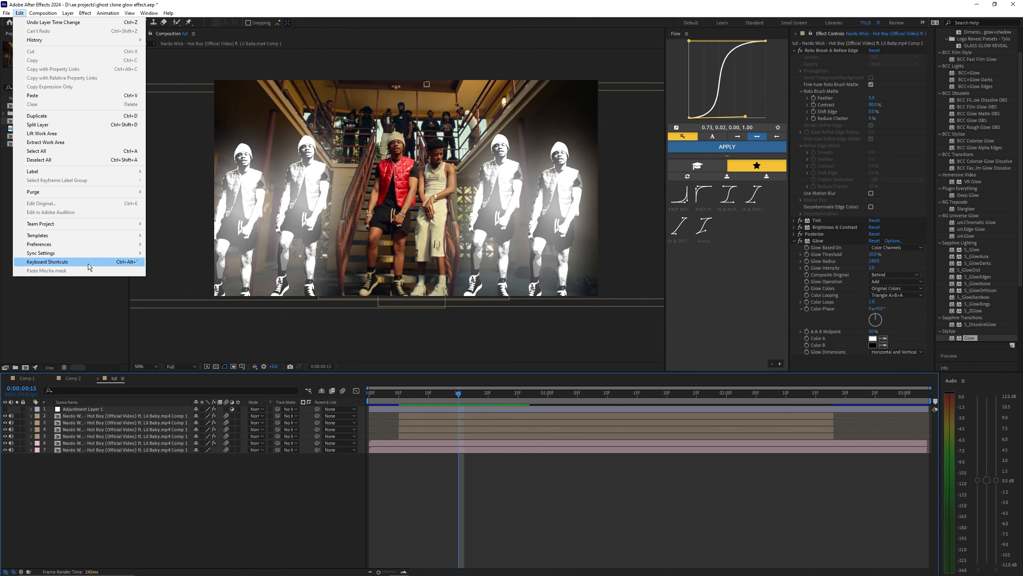
pyautogui.click(462, 478)
pyautogui.click(445, 436)
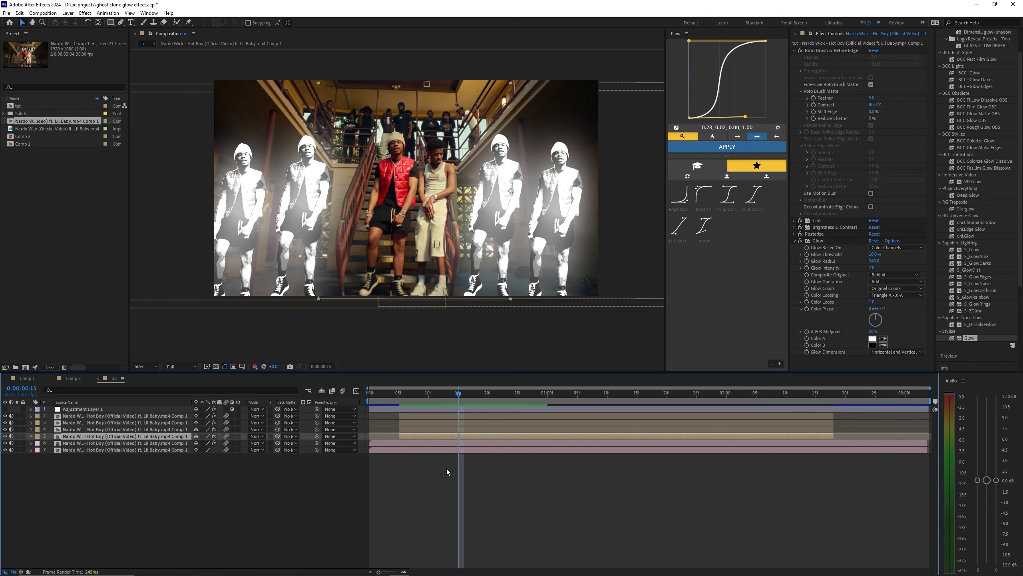
pyautogui.click(446, 469)
pyautogui.click(420, 438)
pyautogui.click(446, 504)
# - Stagger the clone starts by trimming layer 4 to frame 15, layer 3 to frame 25 and layer 2 to 0:00:01:05
pyautogui.click(403, 429)
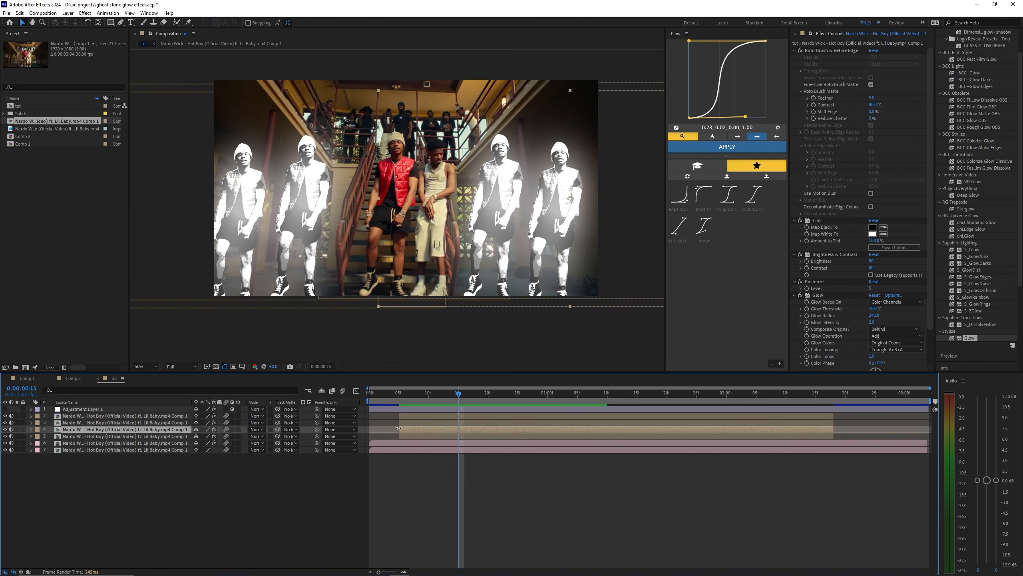
pyautogui.moveTo(440, 434); pyautogui.dragTo(516, 429)
pyautogui.click(465, 423)
pyautogui.hotkey('shift', 'pagedown')
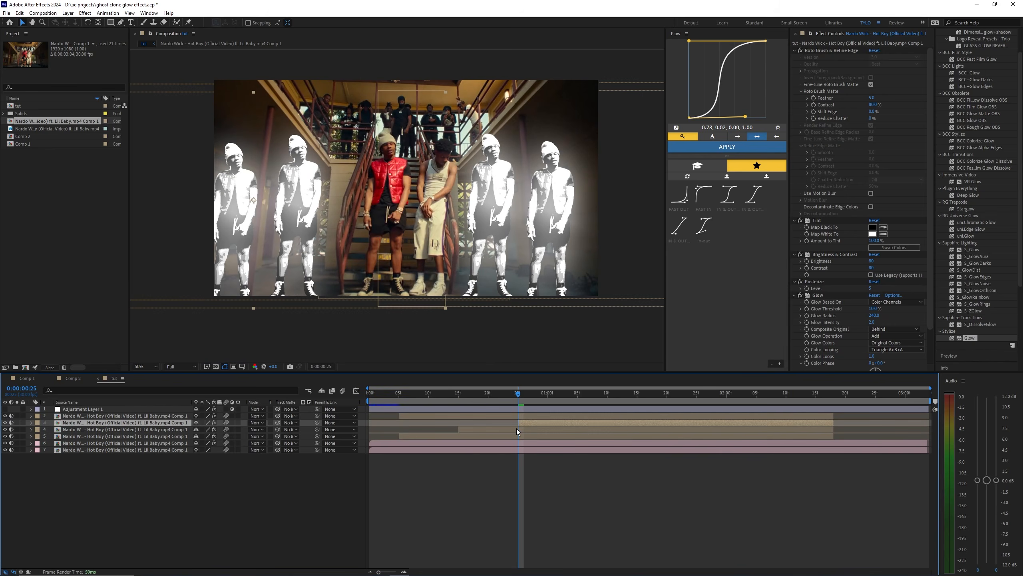
pyautogui.hotkey('shift', 'pagedown')
pyautogui.moveTo(399, 416); pyautogui.dragTo(577, 421)
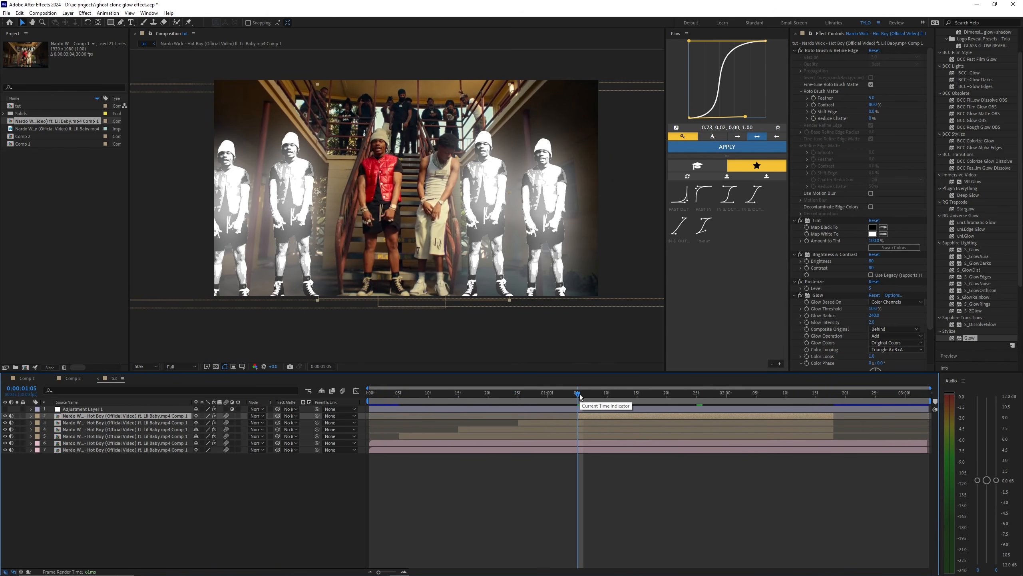
# - Trim the ends of all four clone layers to 0:00:01:25
pyautogui.press('space')
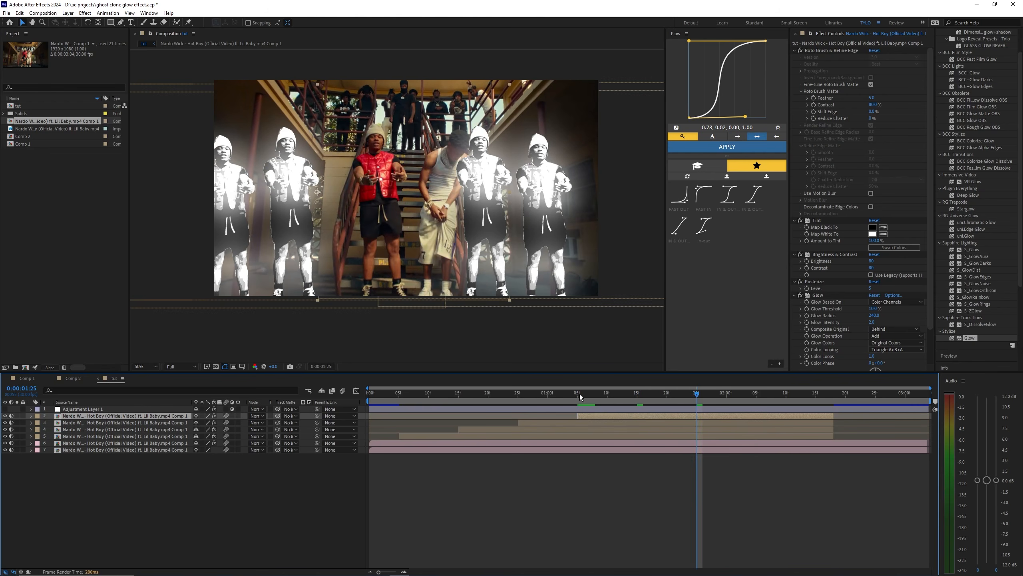
pyautogui.keyDown('shift'); pyautogui.click(699, 436); pyautogui.keyUp('shift')
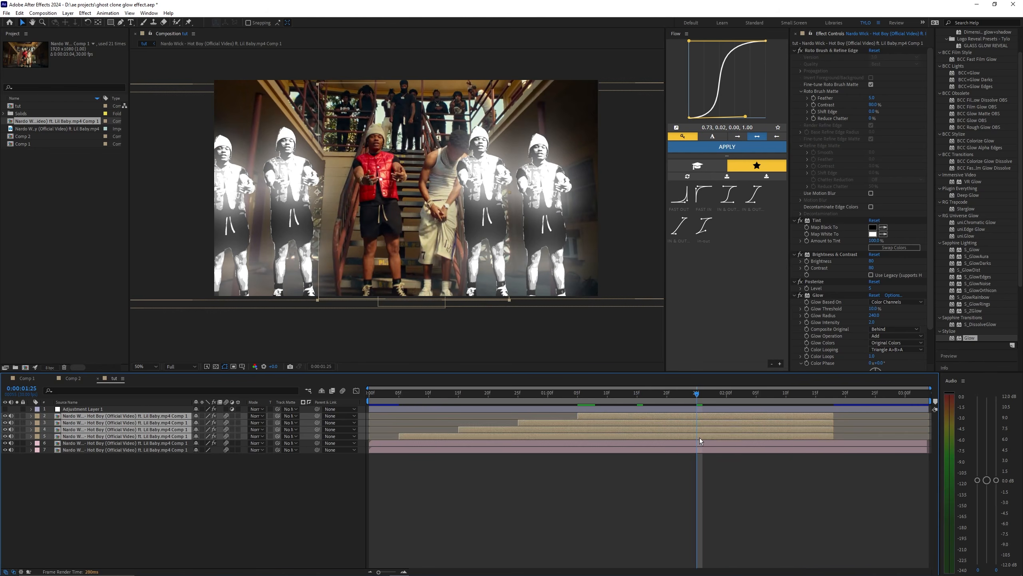
pyautogui.hotkey('alt', ']')
pyautogui.click(714, 498)
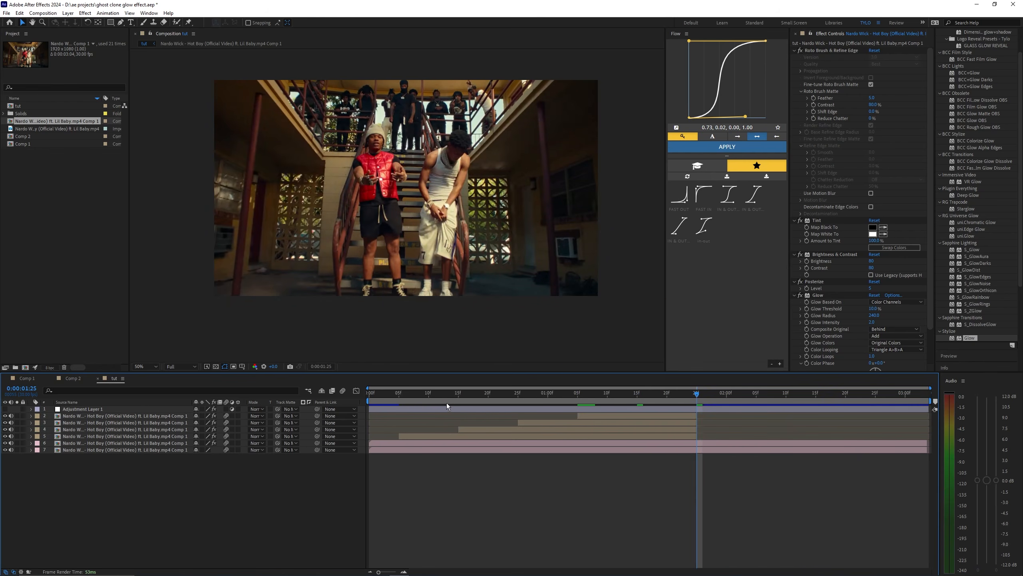
# - Add a null object below the adjustment layer and parent video layers 3 to 8 to it
pyautogui.moveTo(417, 392); pyautogui.dragTo(399, 393)
pyautogui.click(68, 13)
pyautogui.moveTo(135, 23)
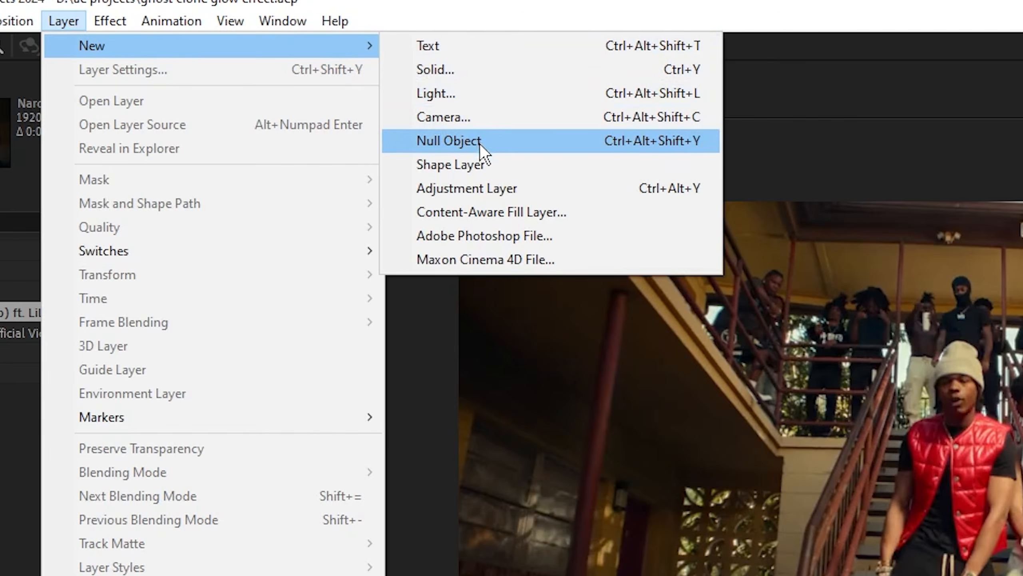
pyautogui.click(222, 58)
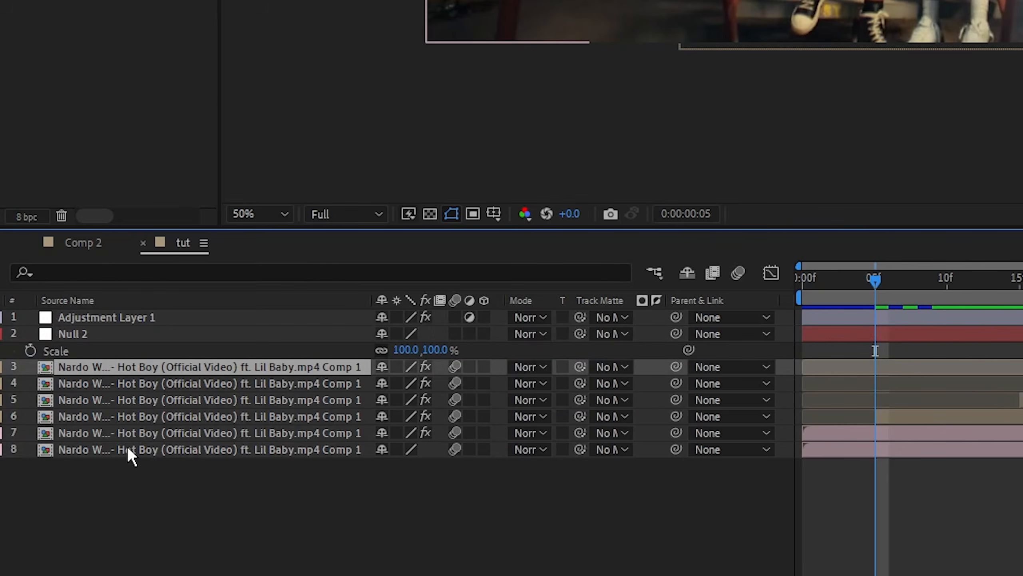
pyautogui.keyDown('shift'); pyautogui.click(127, 446); pyautogui.keyUp('shift')
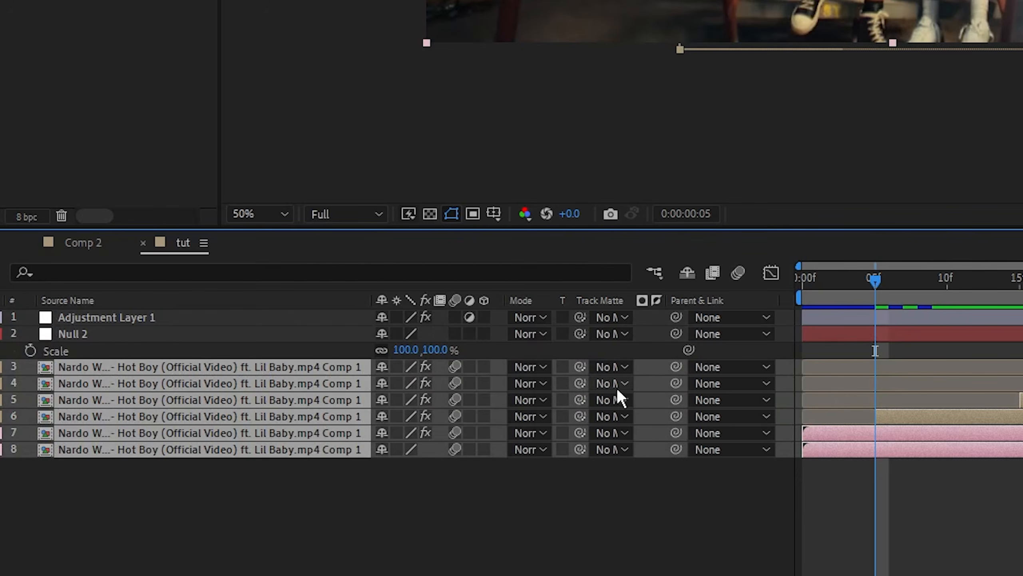
pyautogui.moveTo(676, 367); pyautogui.dragTo(265, 339)
pyautogui.click(918, 497)
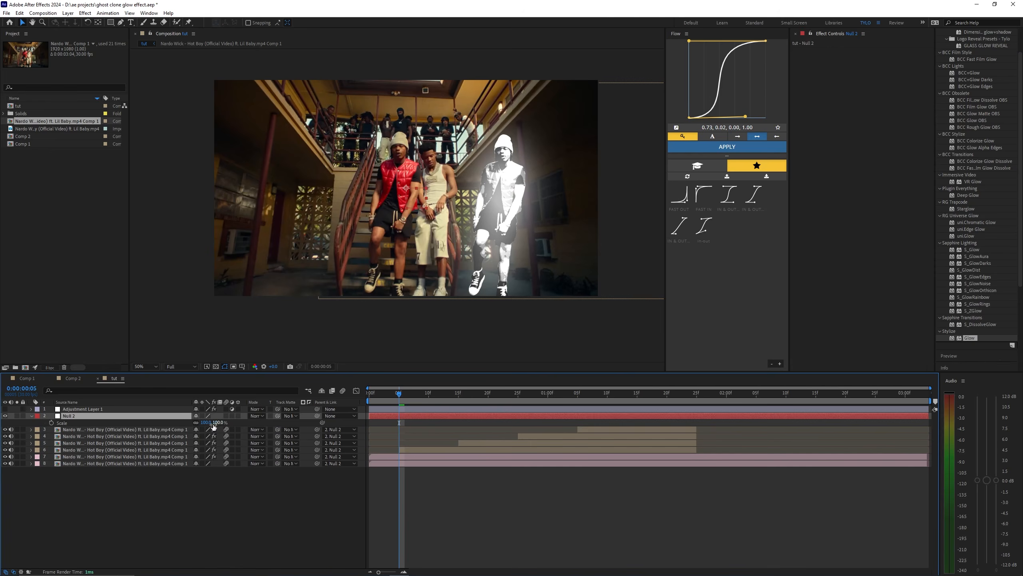
# - Try scaling the null at different times to check that the parented layers follow it
pyautogui.moveTo(205, 422); pyautogui.dragTo(235, 421)
pyautogui.moveTo(475, 396); pyautogui.dragTo(608, 403)
pyautogui.moveTo(205, 422); pyautogui.dragTo(264, 429)
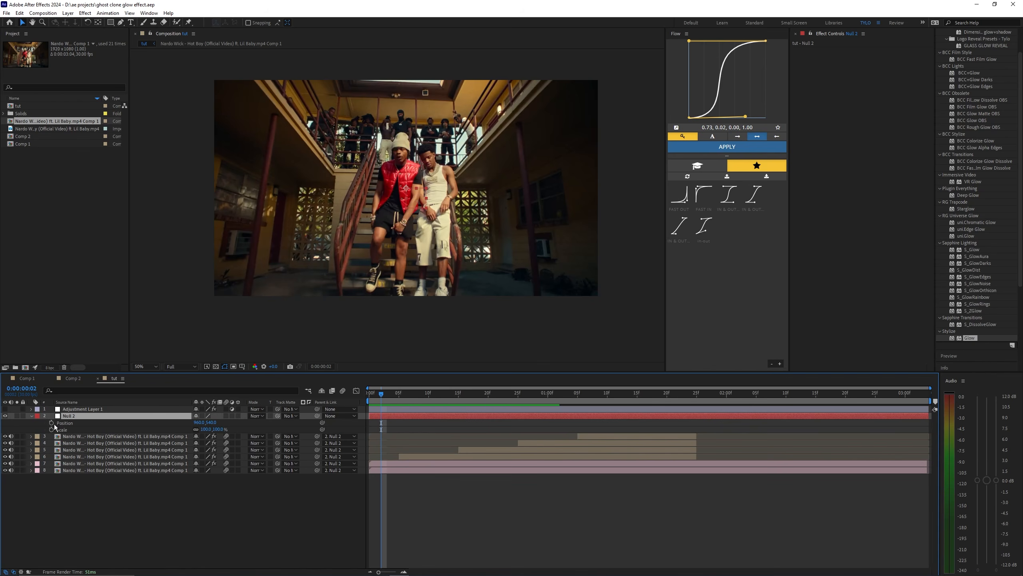
# - Add Position and Scale keyframes to Null 2 at frame 2 with values 960, 540 and 100%
pyautogui.click(52, 423)
pyautogui.click(51, 429)
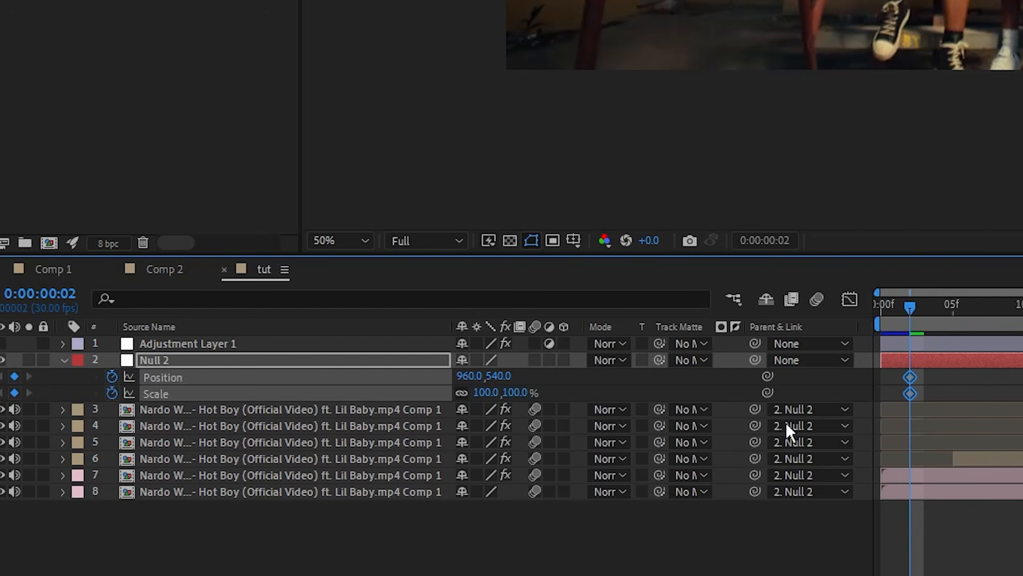
pyautogui.click(969, 429)
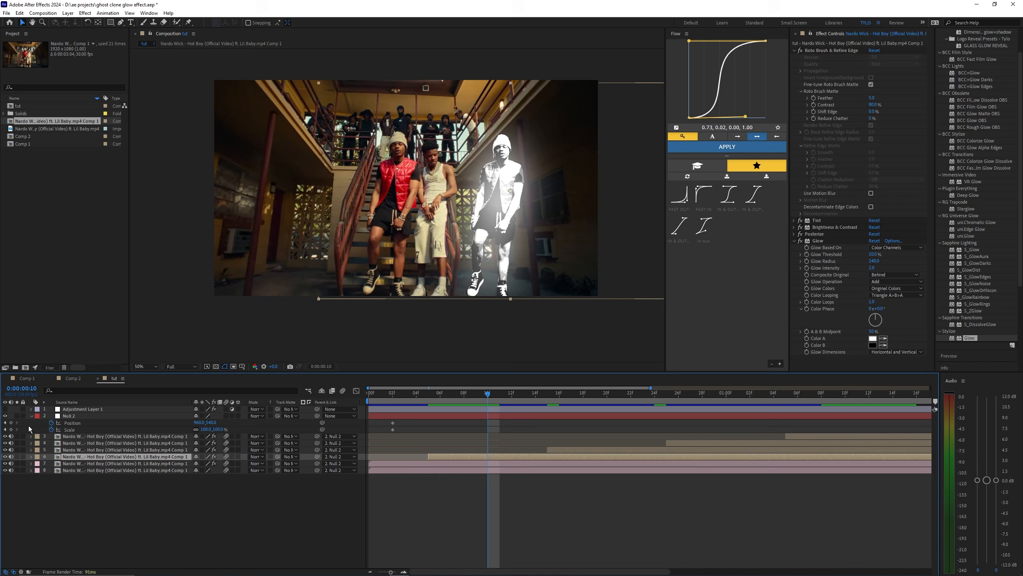
# - Add Position and Scale keyframes to Null 2 at frame 10, zooming to about 224% at about -16, 909 on the first clone
pyautogui.click(11, 422)
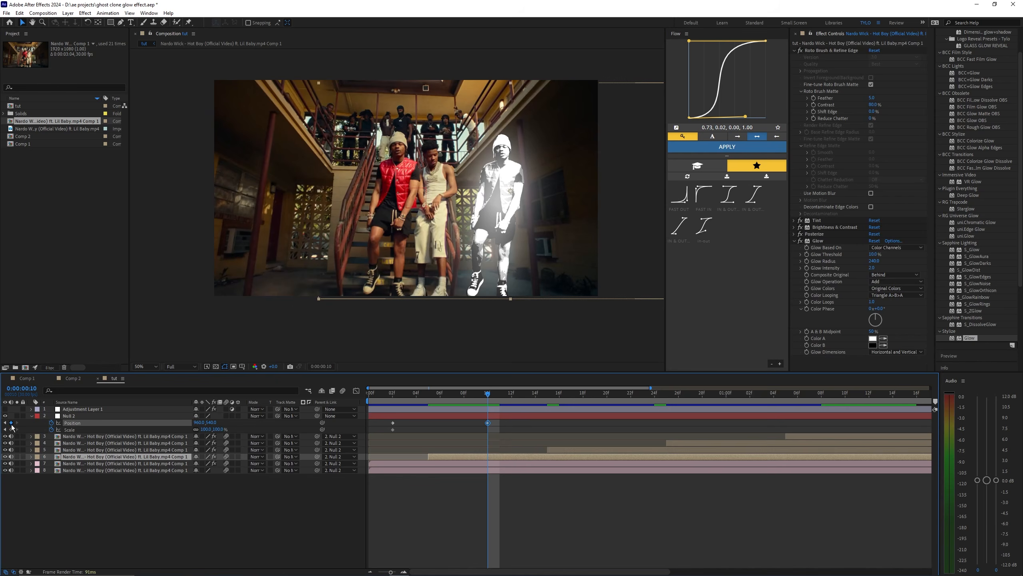
pyautogui.click(10, 429)
pyautogui.moveTo(205, 430)
pyautogui.mouseDown()
pyautogui.moveTo(255, 430)
pyautogui.moveTo(0, 423)
pyautogui.moveTo(171, 440)
pyautogui.moveTo(362, 423)
pyautogui.moveTo(197, 423)
pyautogui.mouseUp()
pyautogui.click(385, 421)
# - Play back the zoom from the start of the composition to check the null's first move
pyautogui.click(370, 397)
pyautogui.press('space')
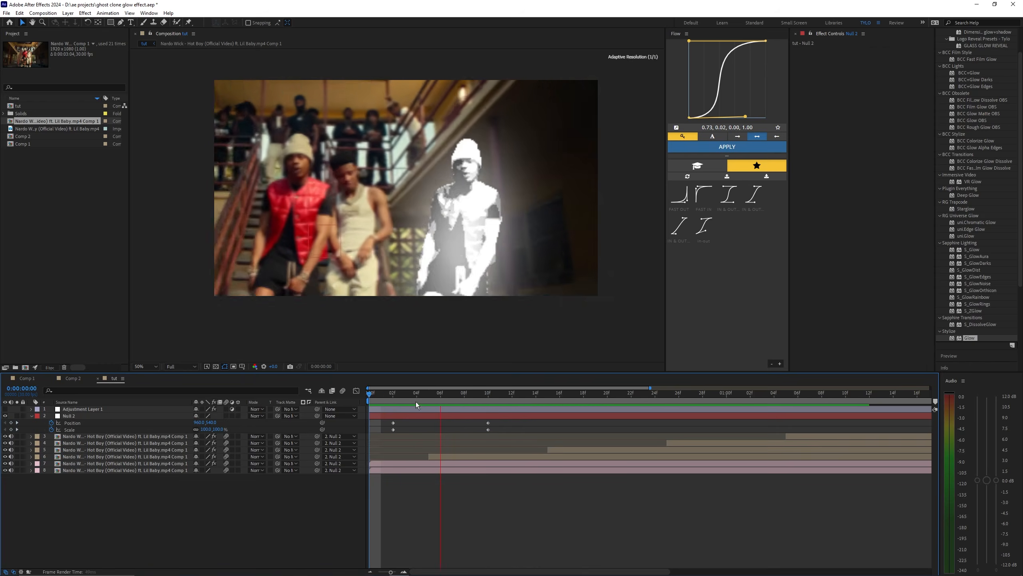
pyautogui.press('space')
pyautogui.moveTo(396, 396); pyautogui.dragTo(362, 395)
pyautogui.press('space')
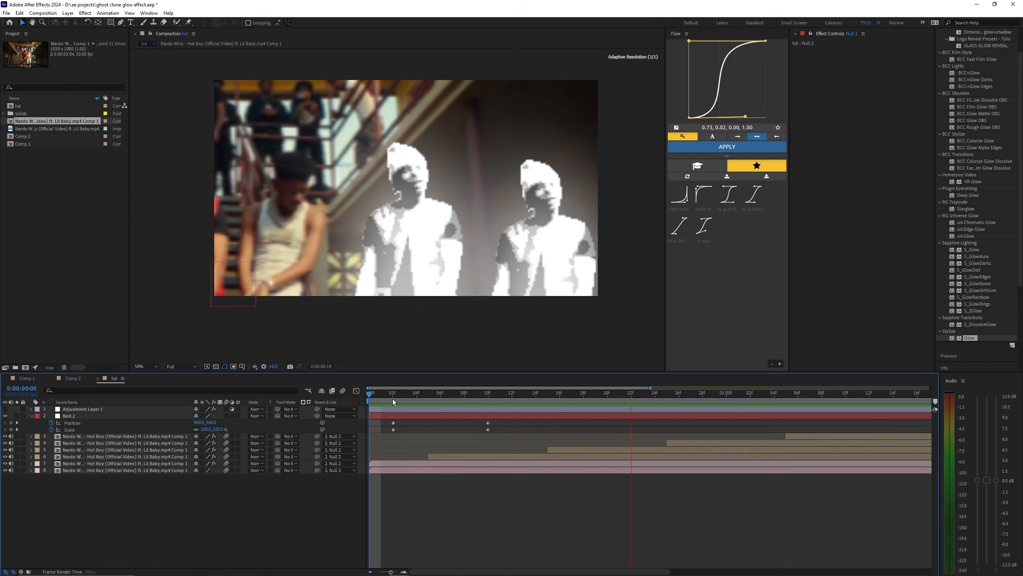
pyautogui.press('space')
# - Keyframe Null 2's Position and Scale at frame 20 to shift and zoom the framing onto the next clone, and preview the move
pyautogui.click(497, 396)
pyautogui.moveTo(497, 397); pyautogui.dragTo(606, 410)
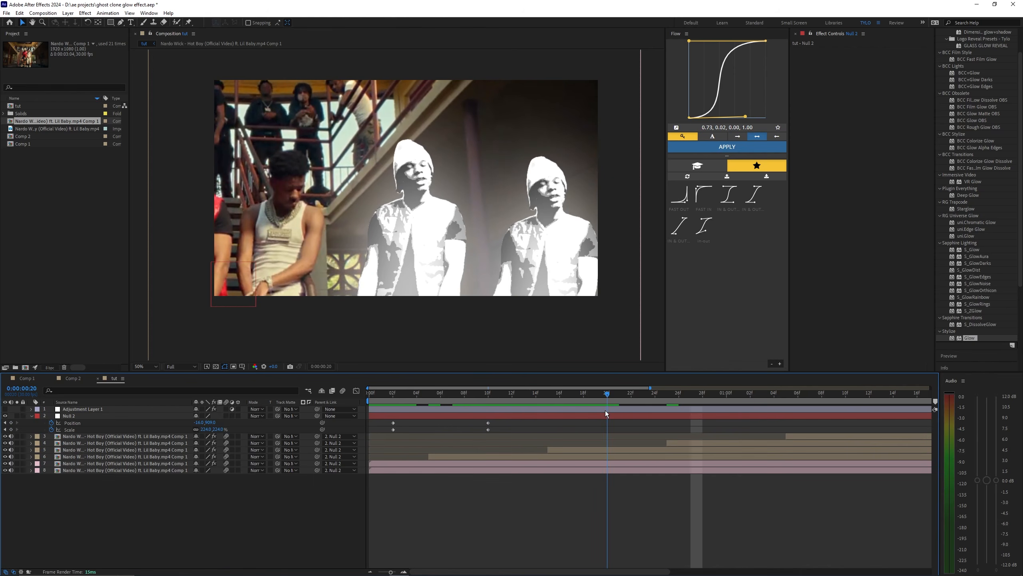
pyautogui.moveTo(200, 423); pyautogui.dragTo(114, 425)
pyautogui.moveTo(212, 423)
pyautogui.mouseDown()
pyautogui.moveTo(162, 423)
pyautogui.moveTo(218, 429)
pyautogui.mouseUp()
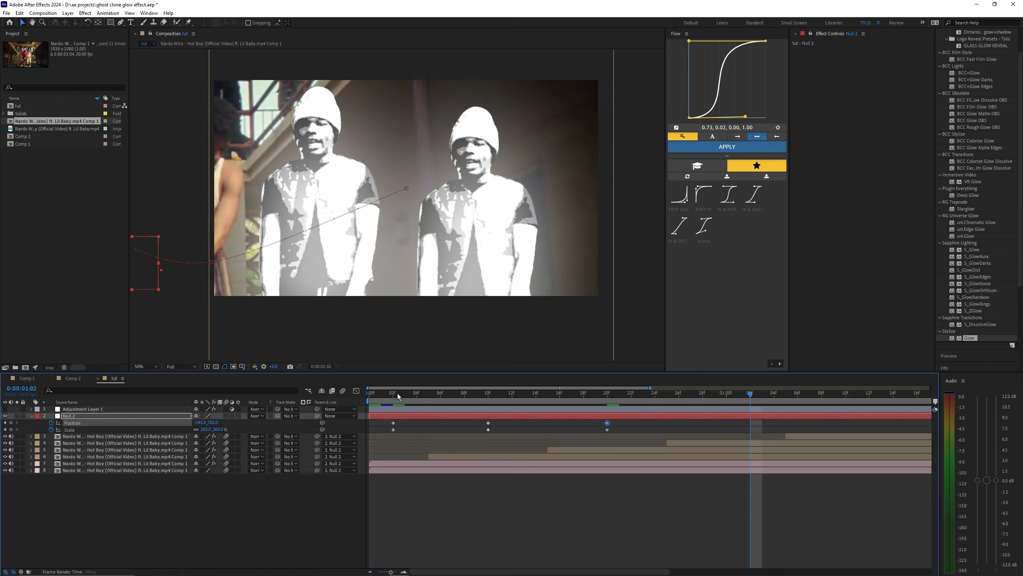
pyautogui.moveTo(398, 393)
pyautogui.mouseDown()
pyautogui.moveTo(368, 393)
pyautogui.moveTo(683, 413)
pyautogui.moveTo(644, 408)
pyautogui.mouseUp()
pyautogui.press('space')
pyautogui.press('space')
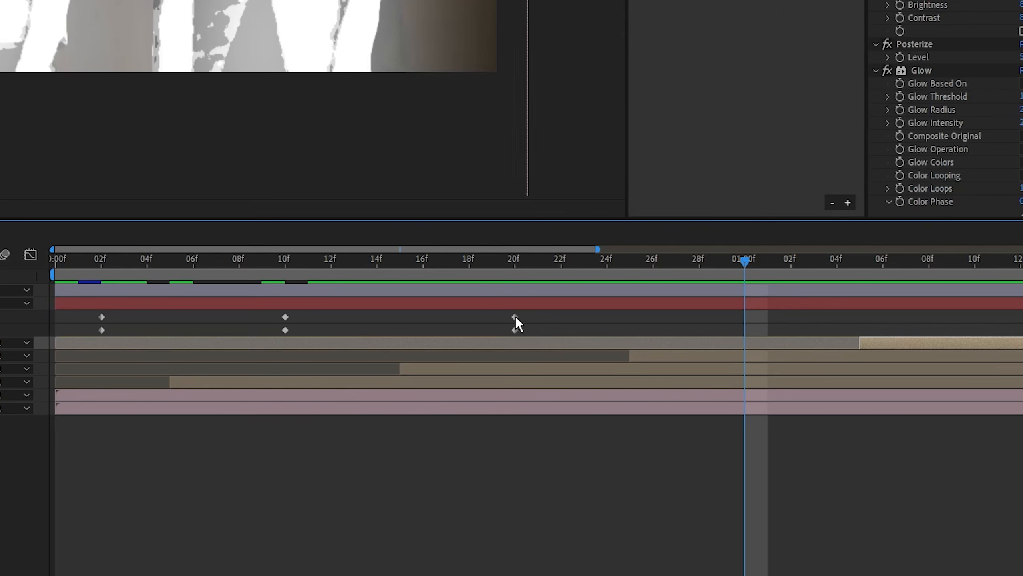
# - Keyframe Null 2 at 0:00:01:00, 0:00:01:10 and 0:00:01:18 to swing across the remaining clones and back onto the red-vested performer
pyautogui.moveTo(616, 419); pyautogui.dragTo(604, 435)
pyautogui.moveTo(499, 340); pyautogui.dragTo(499, 341)
pyautogui.click(677, 431)
pyautogui.click(716, 357)
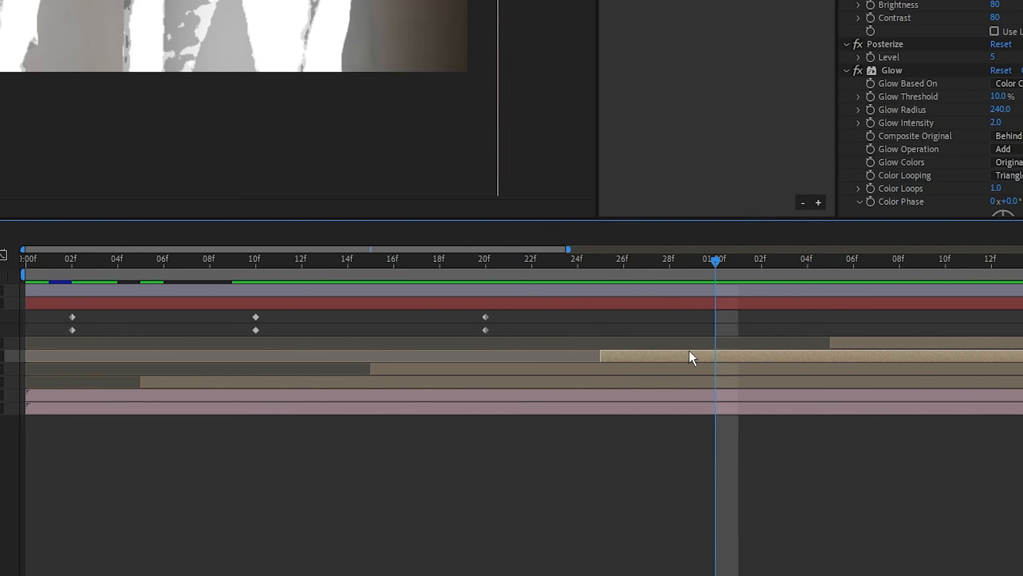
pyautogui.moveTo(200, 422); pyautogui.dragTo(378, 422)
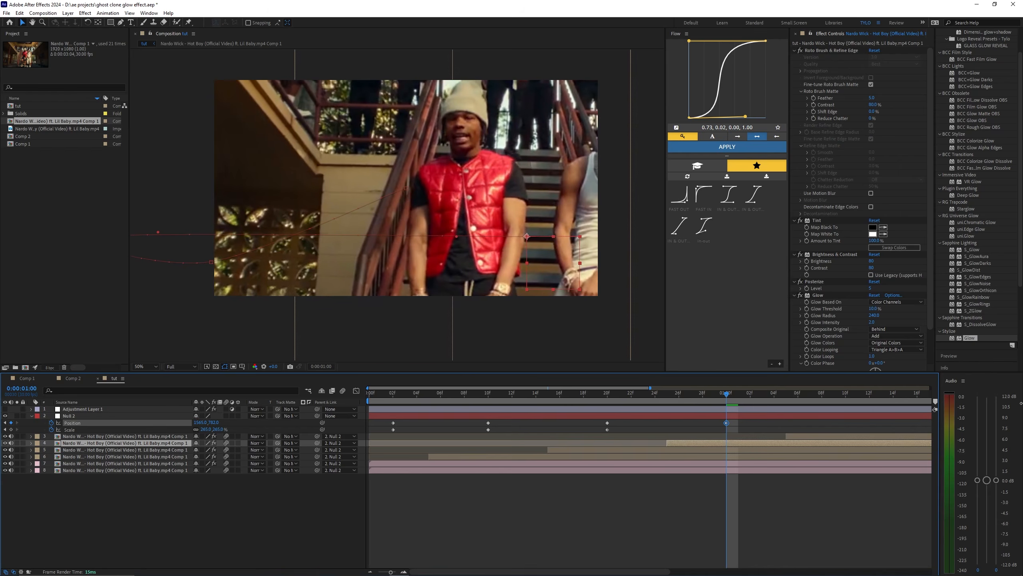
pyautogui.moveTo(191, 424); pyautogui.dragTo(258, 424)
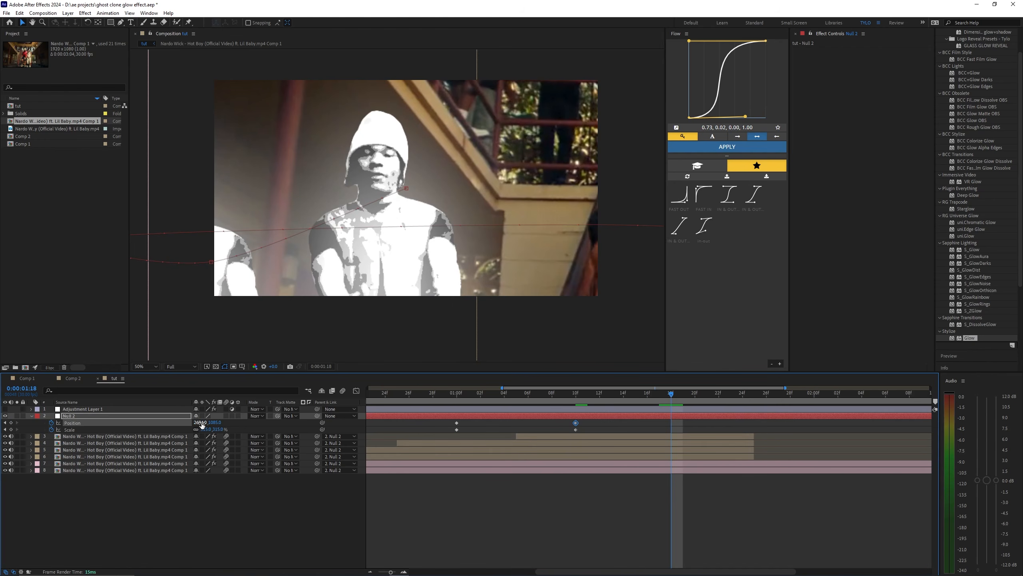
pyautogui.moveTo(201, 424); pyautogui.dragTo(58, 439)
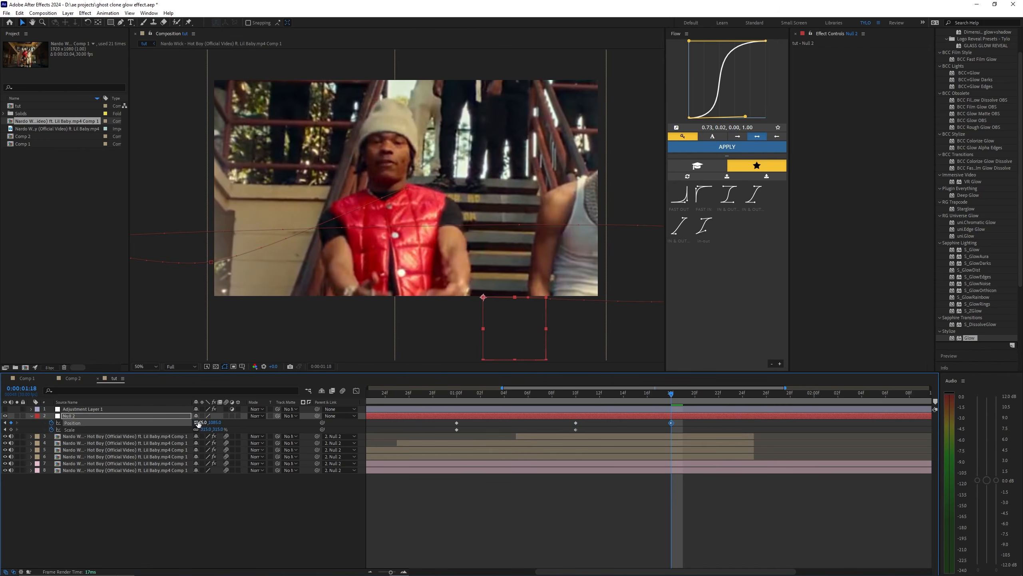
pyautogui.moveTo(215, 423); pyautogui.dragTo(277, 425)
# - Keyframe Null 2 at 0:00:01:27 with Scale 100% and Position 960, 540 to return to the full frame
pyautogui.moveTo(671, 394); pyautogui.dragTo(776, 417)
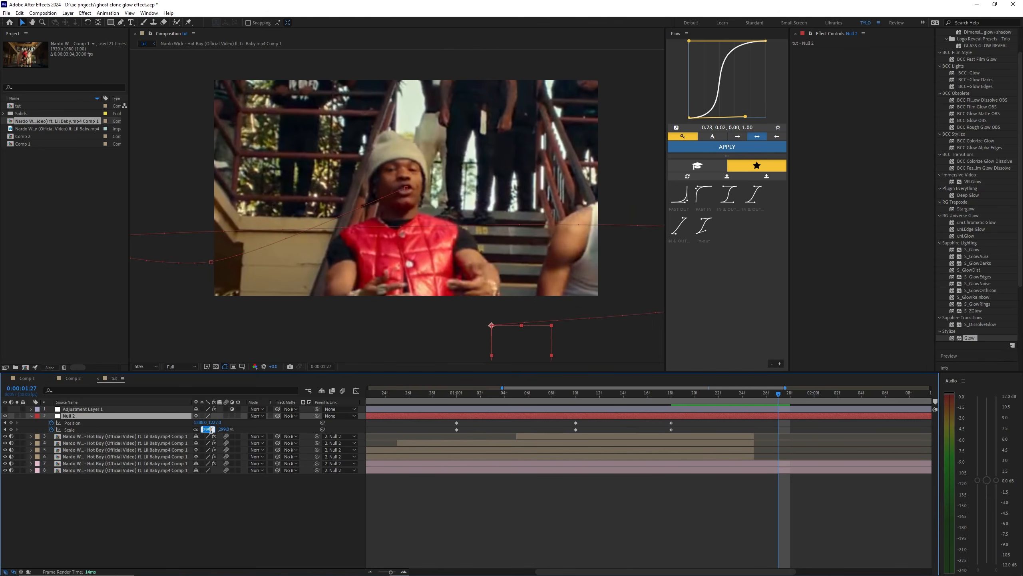
pyautogui.write('100')
pyautogui.press('Return')
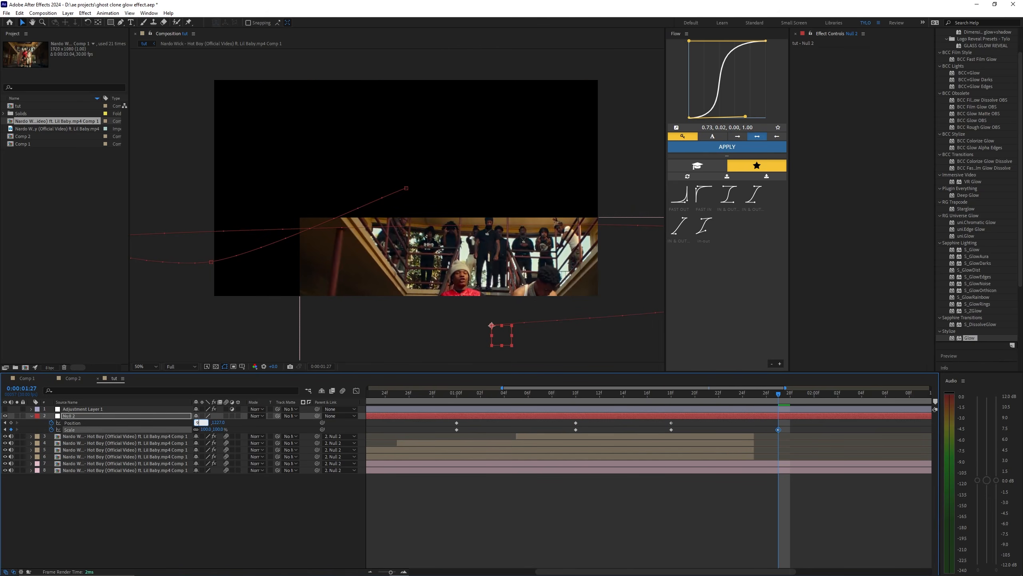
pyautogui.write('960')
pyautogui.press('Return')
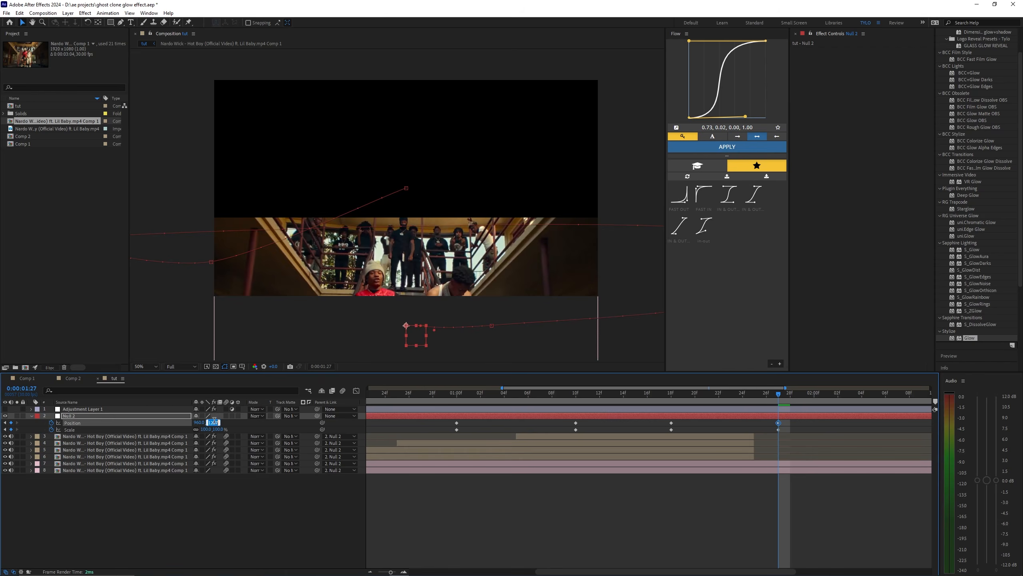
pyautogui.press('Return')
pyautogui.click(598, 406)
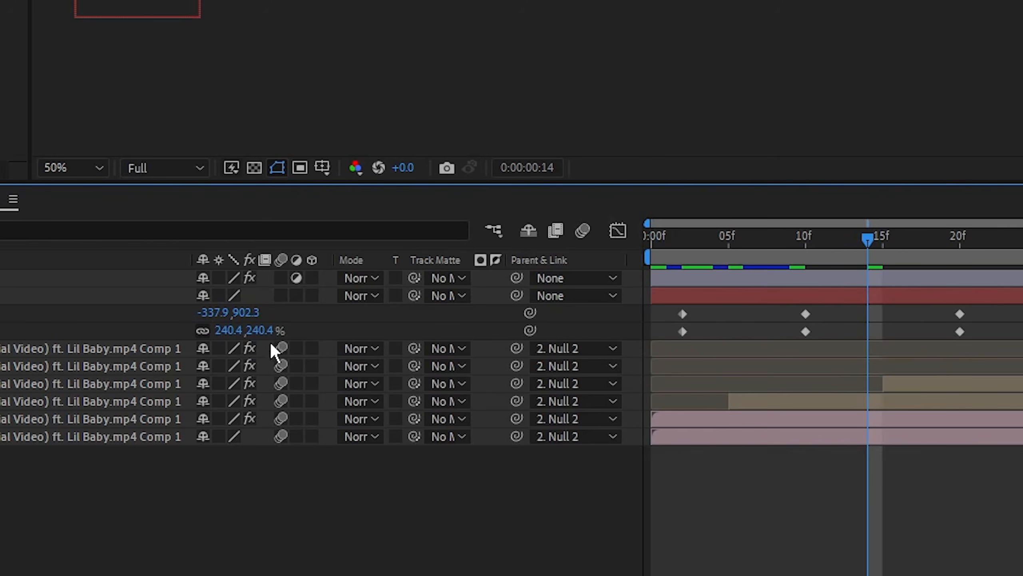
# - Enable motion blur for the composition and scrub through the null's animation to check it
pyautogui.moveTo(284, 347)
pyautogui.mouseDown()
pyautogui.moveTo(283, 442)
pyautogui.moveTo(281, 347)
pyautogui.mouseUp()
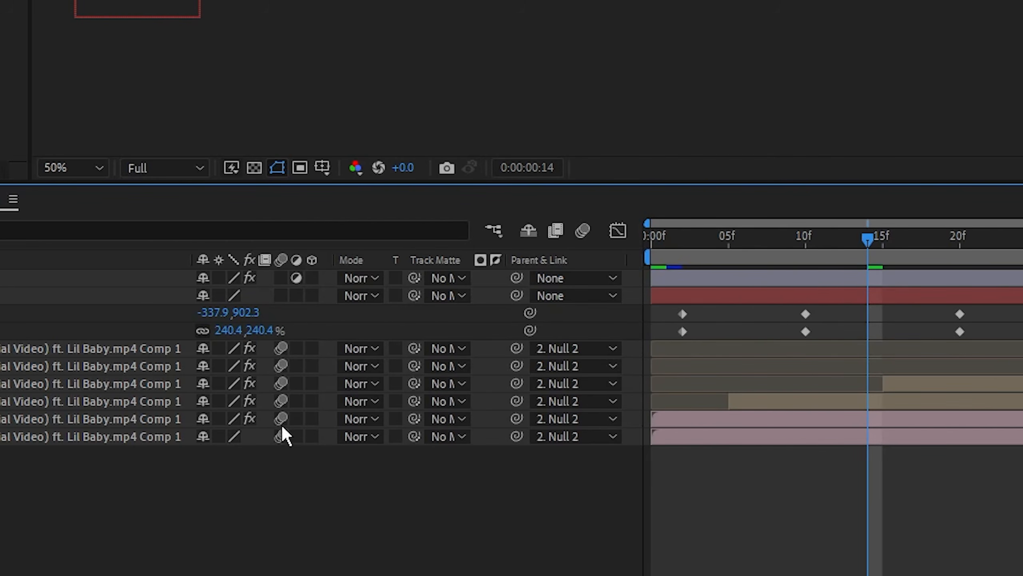
pyautogui.click(582, 230)
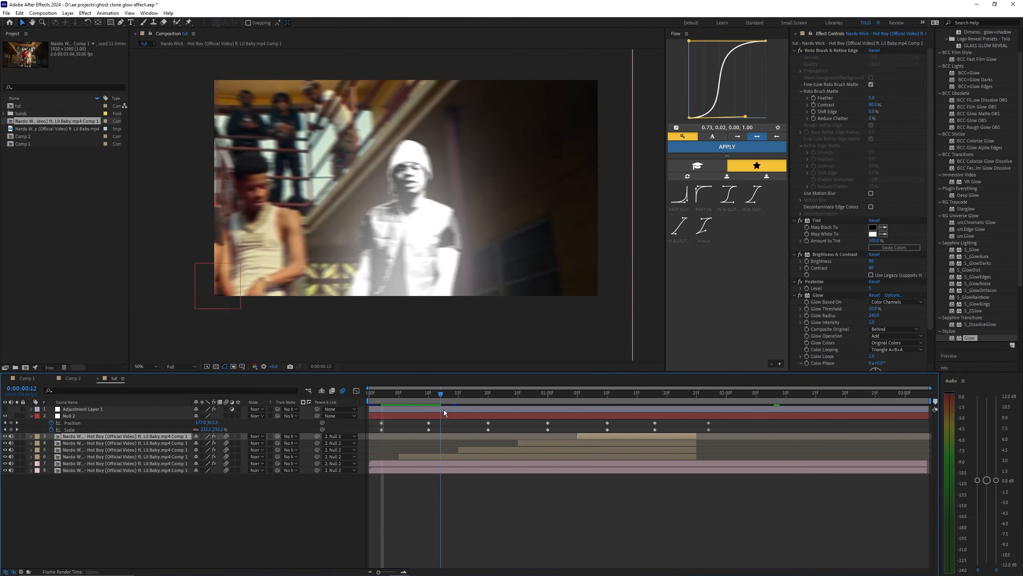
pyautogui.moveTo(490, 412); pyautogui.dragTo(383, 407)
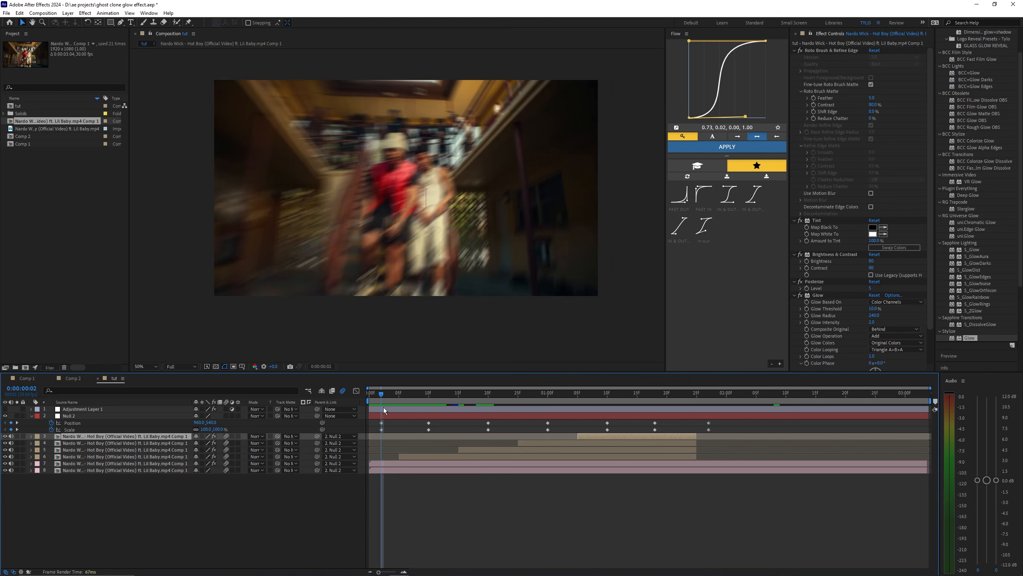
pyautogui.click(718, 427)
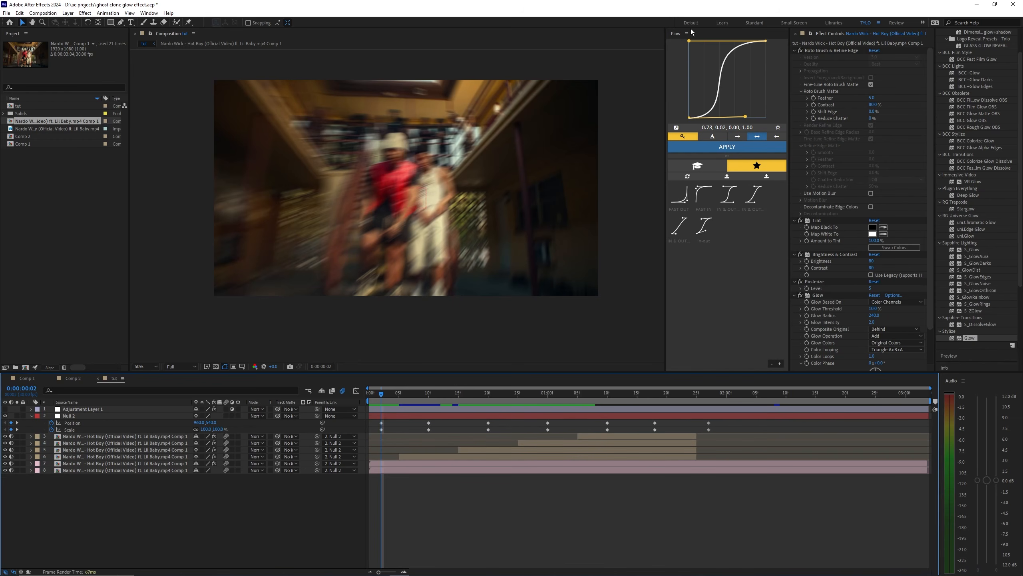
# - Apply the Flow curve 0.72, 0.00, 0.00, 1.00 to all of Null 2's Position and Scale keyframes and preview the easing
pyautogui.moveTo(714, 421); pyautogui.dragTo(374, 431)
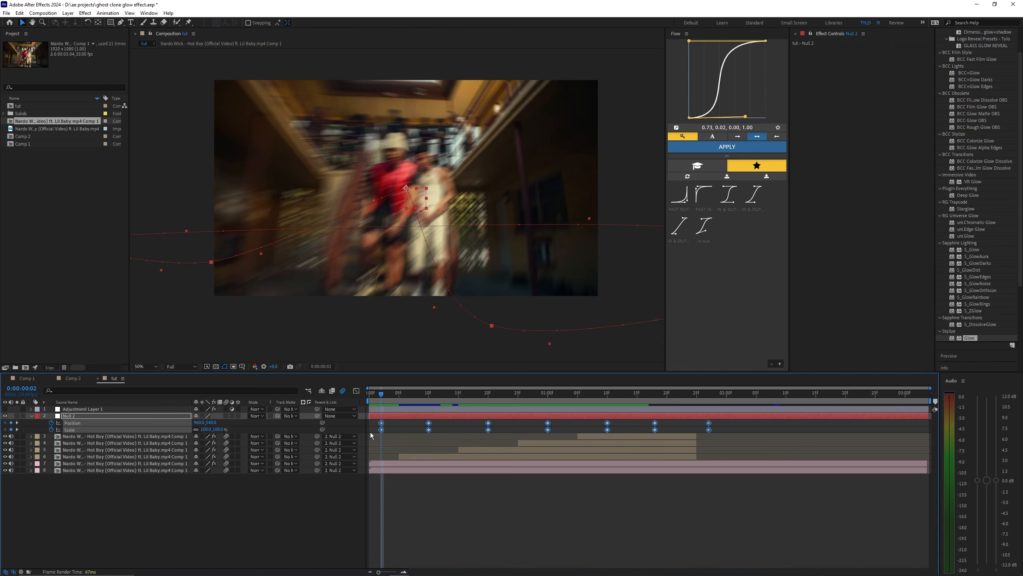
pyautogui.moveTo(745, 116); pyautogui.dragTo(745, 119)
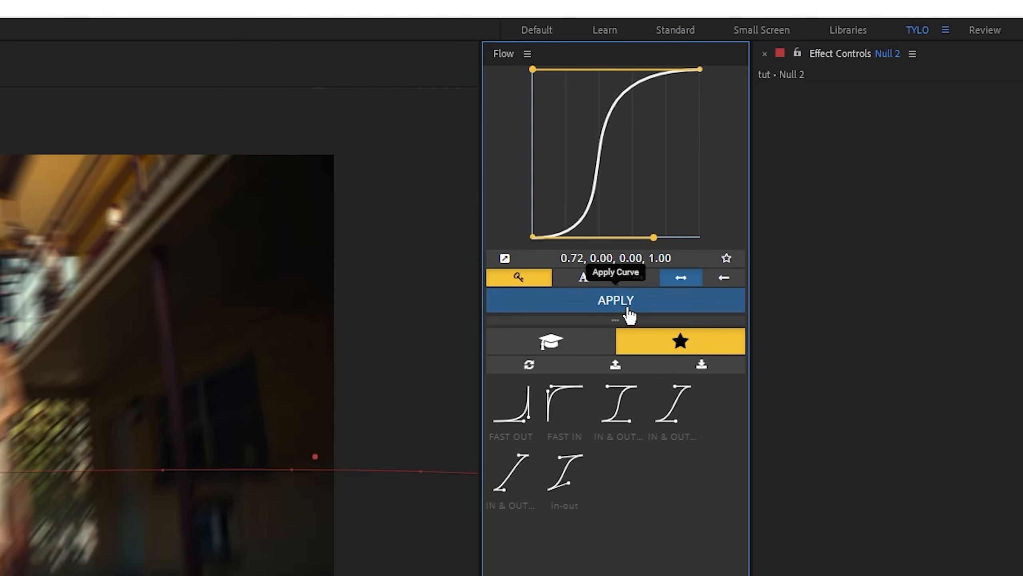
pyautogui.click(729, 148)
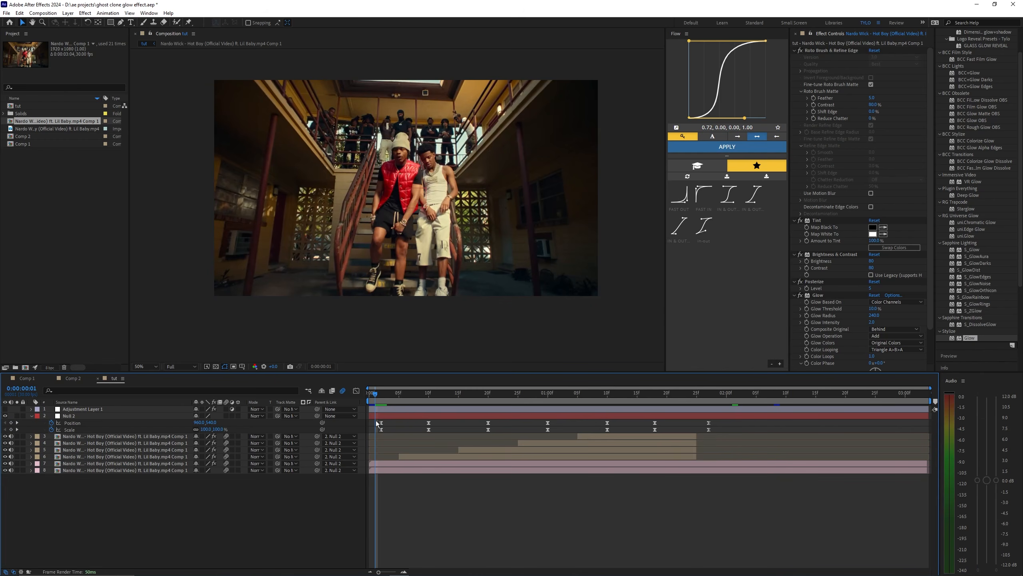
pyautogui.moveTo(376, 421); pyautogui.dragTo(746, 440)
pyautogui.click(745, 437)
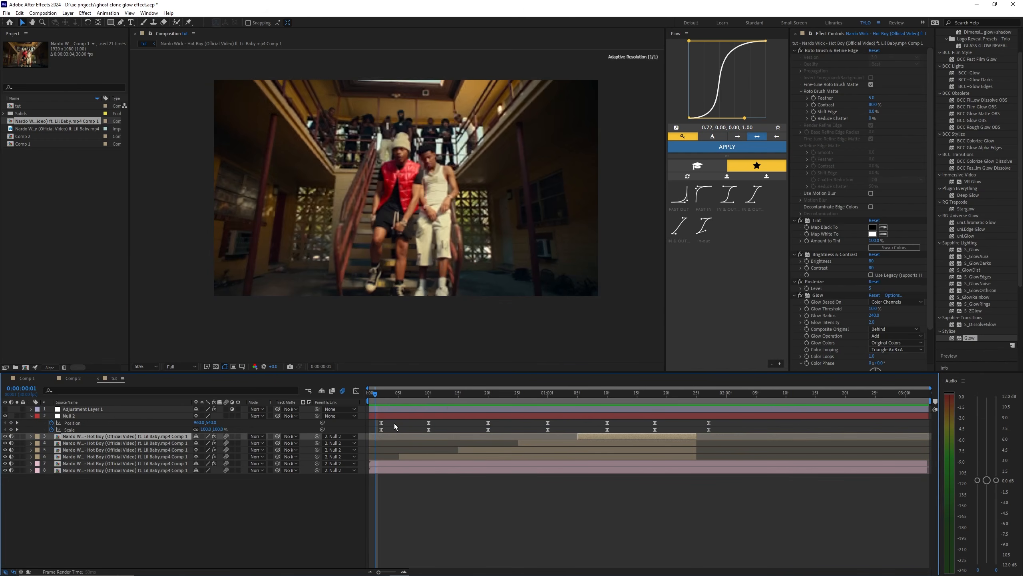
pyautogui.press('space')
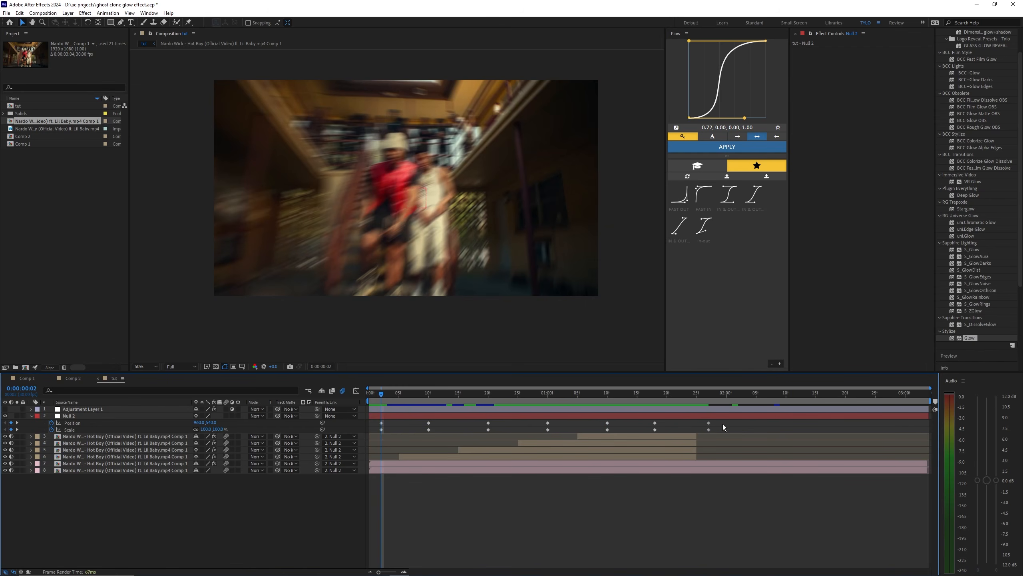
# - Apply Easy Ease to all Position and Scale keyframes of Null 2
pyautogui.moveTo(723, 424); pyautogui.dragTo(361, 437)
pyautogui.press('F9')
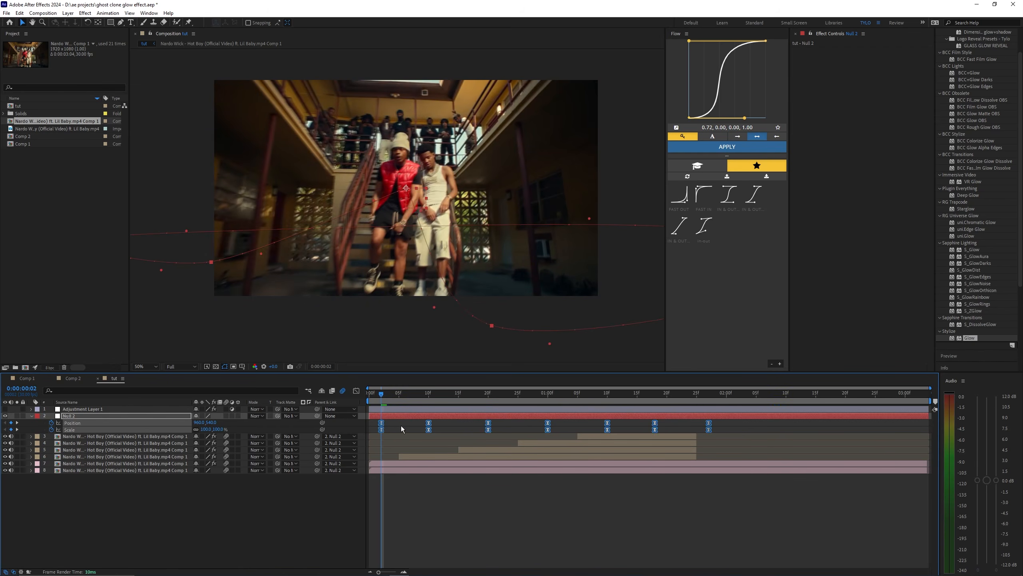
pyautogui.click(383, 420)
# - Reshape the speed graph of Null 2's Position keyframes into steep, narrow peaks between keyframes, and play back the result
pyautogui.click(381, 422)
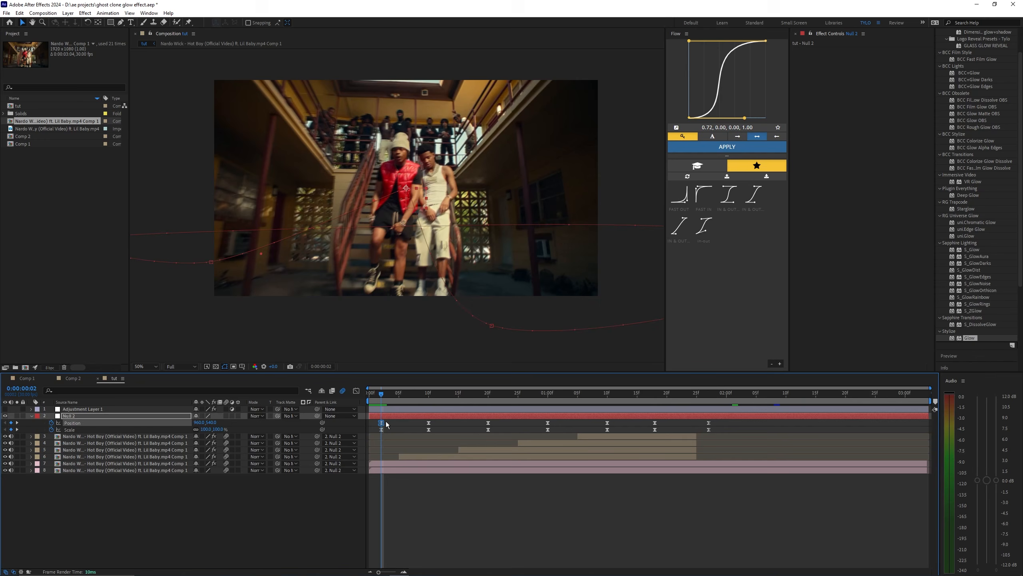
pyautogui.moveTo(719, 433); pyautogui.dragTo(449, 421)
pyautogui.click(727, 424)
pyautogui.moveTo(727, 425); pyautogui.dragTo(361, 419)
pyautogui.click(356, 390)
pyautogui.scroll(3, 404, 448)
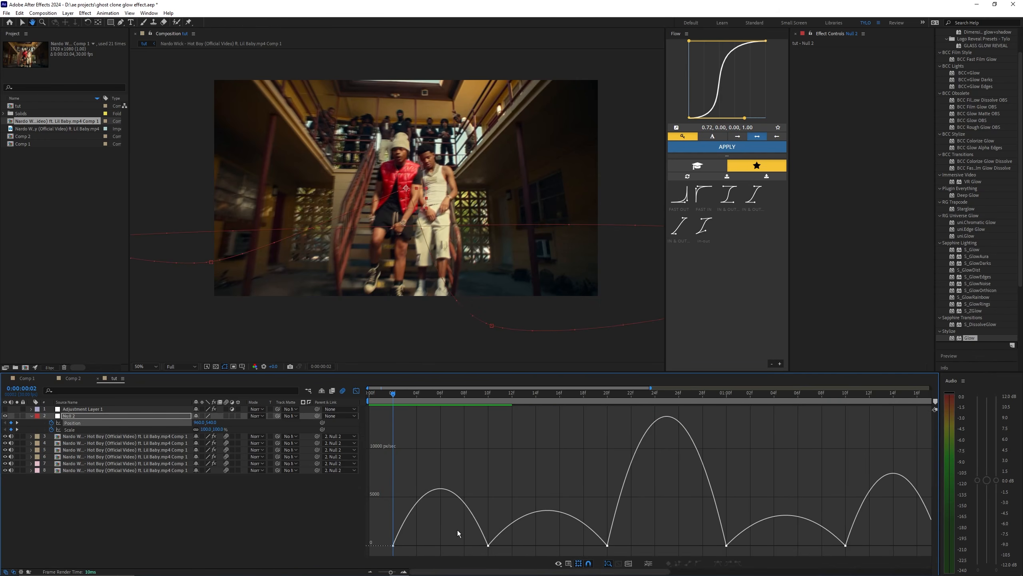
pyautogui.scroll(-3, 447, 531)
pyautogui.moveTo(396, 548); pyautogui.dragTo(534, 547)
pyautogui.press('space')
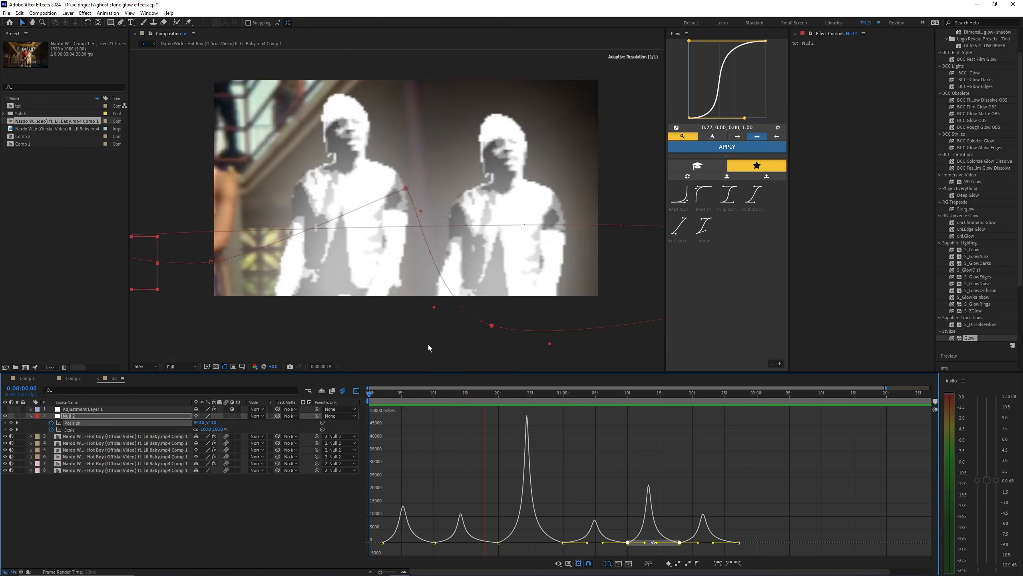
pyautogui.click(356, 390)
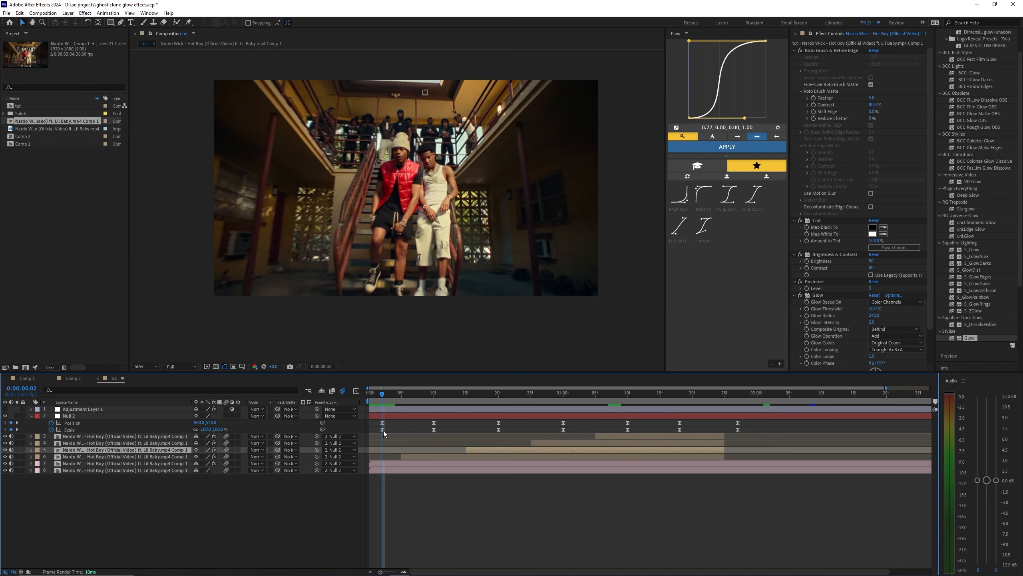
# - Show the curve of all Null 2 Scale keyframes in the Graph Editor
pyautogui.click(382, 430)
pyautogui.moveTo(751, 431); pyautogui.dragTo(371, 434)
pyautogui.hotkey('shift', 'F3')
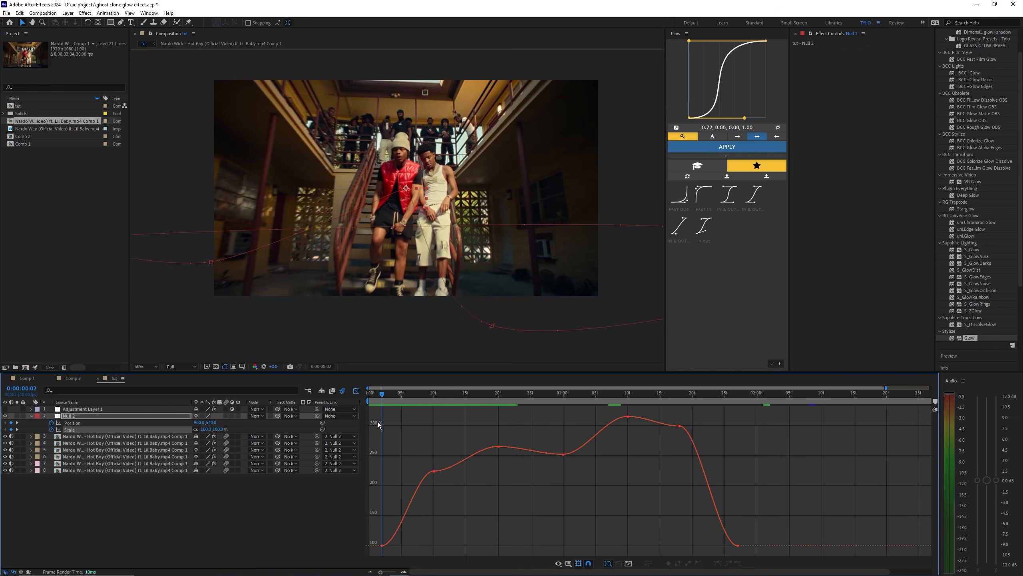
# - Compare the value graph and speed graph of Null 2's Scale, ending with automatic graph type selection restored
pyautogui.rightClick(414, 471)
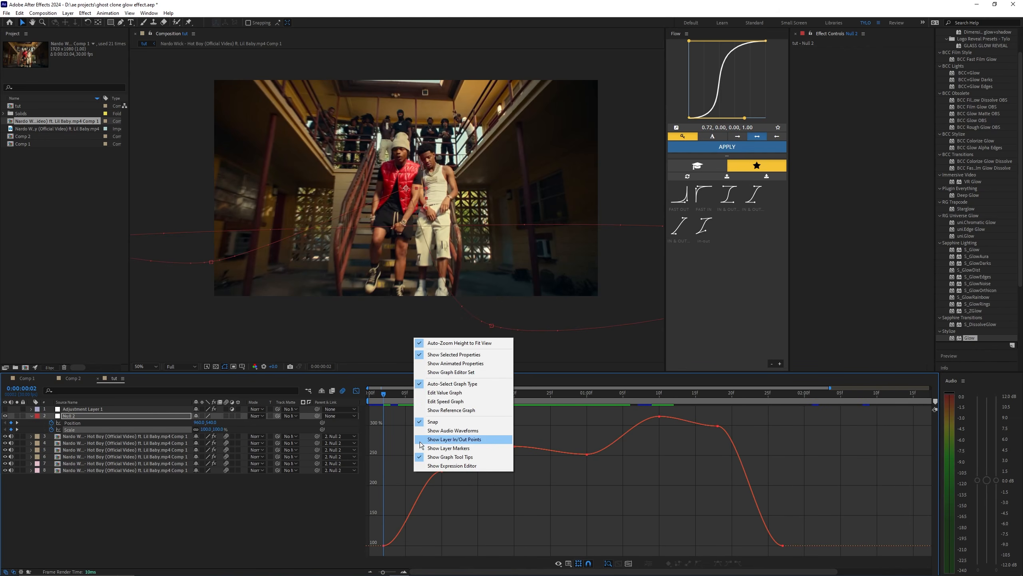
pyautogui.click(443, 392)
pyautogui.rightClick(442, 440)
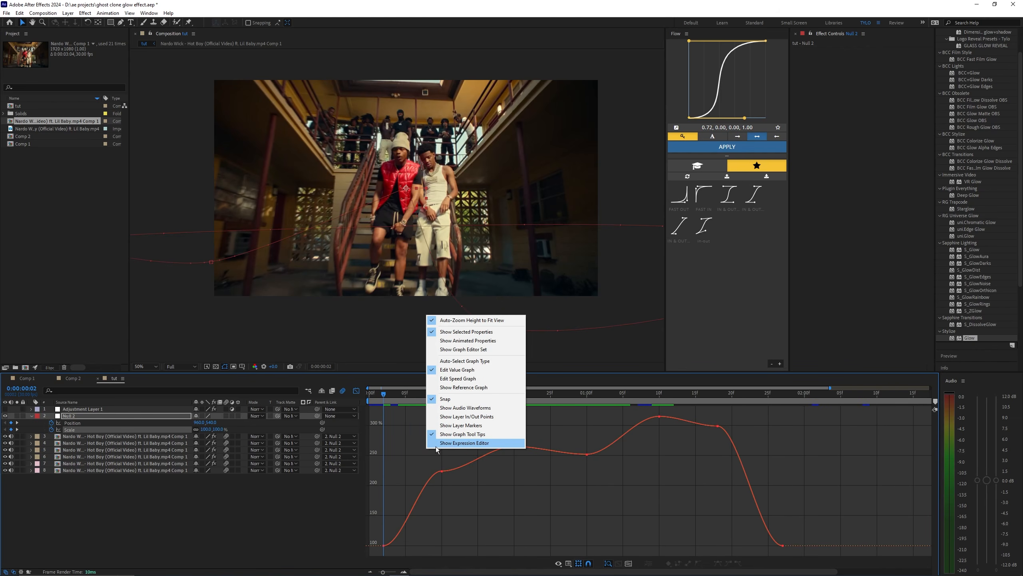
pyautogui.click(448, 381)
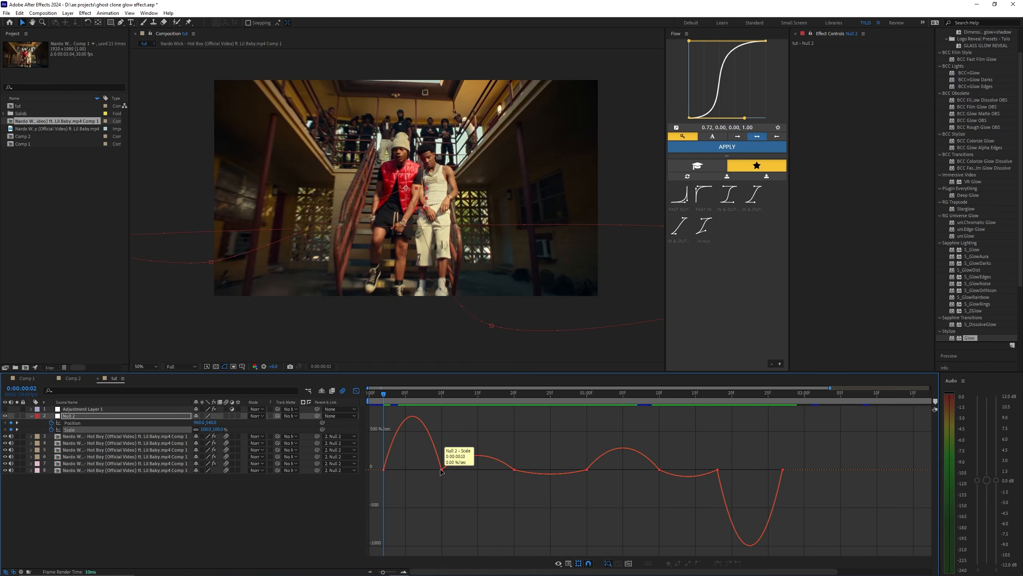
pyautogui.rightClick(454, 444)
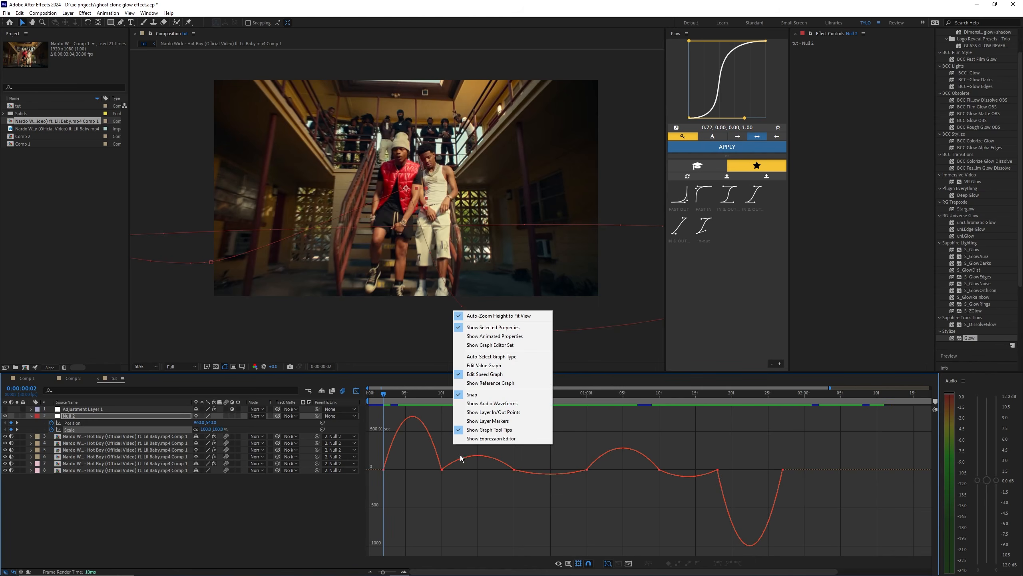
pyautogui.click(483, 365)
pyautogui.rightClick(423, 452)
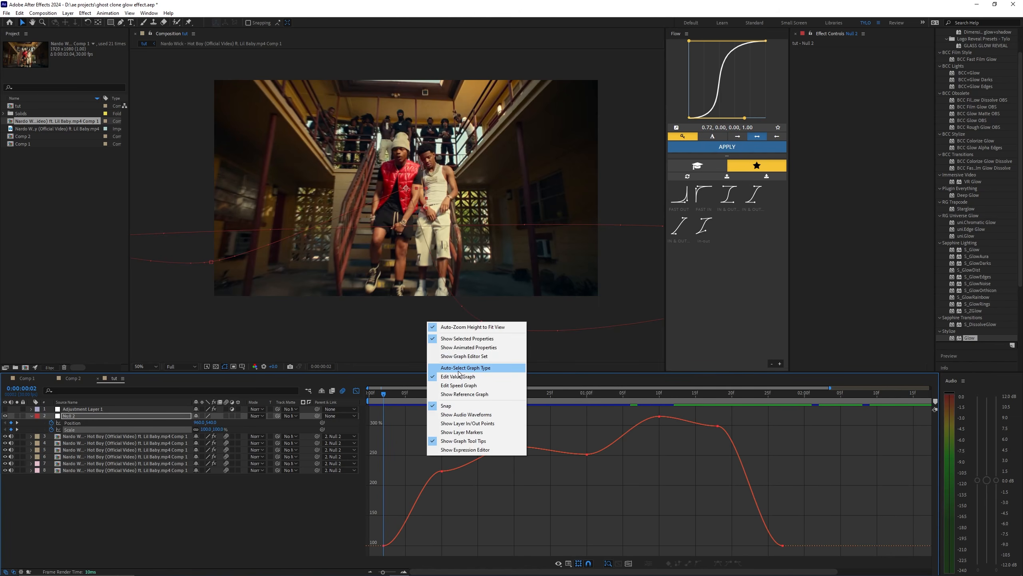
pyautogui.click(462, 368)
pyautogui.rightClick(422, 435)
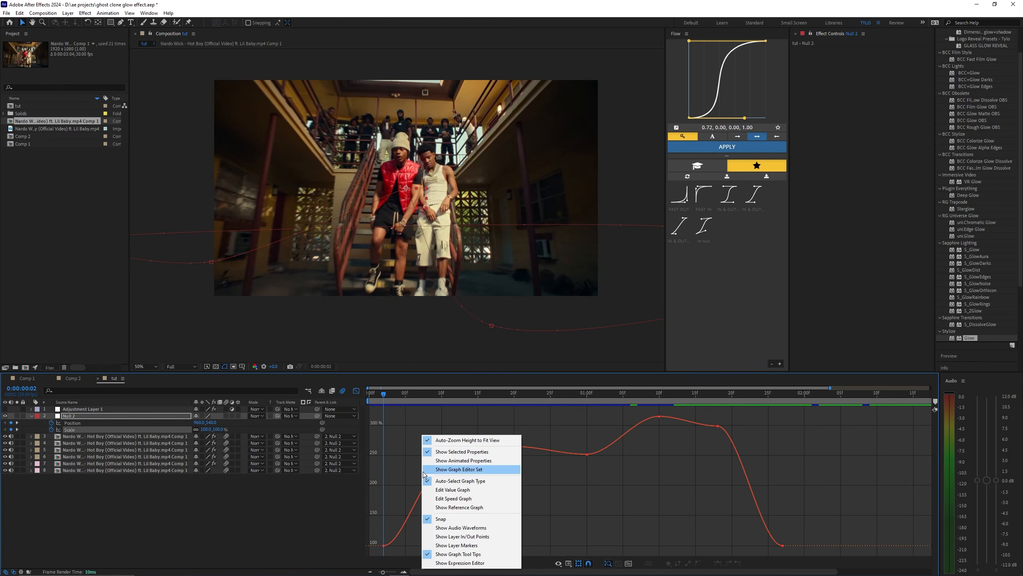
pyautogui.click(403, 494)
# - Reshape the value graph of Null 2's Scale keyframes into steeper S-curves by lengthening the horizontal easing handles between keyframes
pyautogui.click(383, 546)
pyautogui.scroll(1, 425, 546)
pyautogui.moveTo(425, 547); pyautogui.dragTo(524, 548)
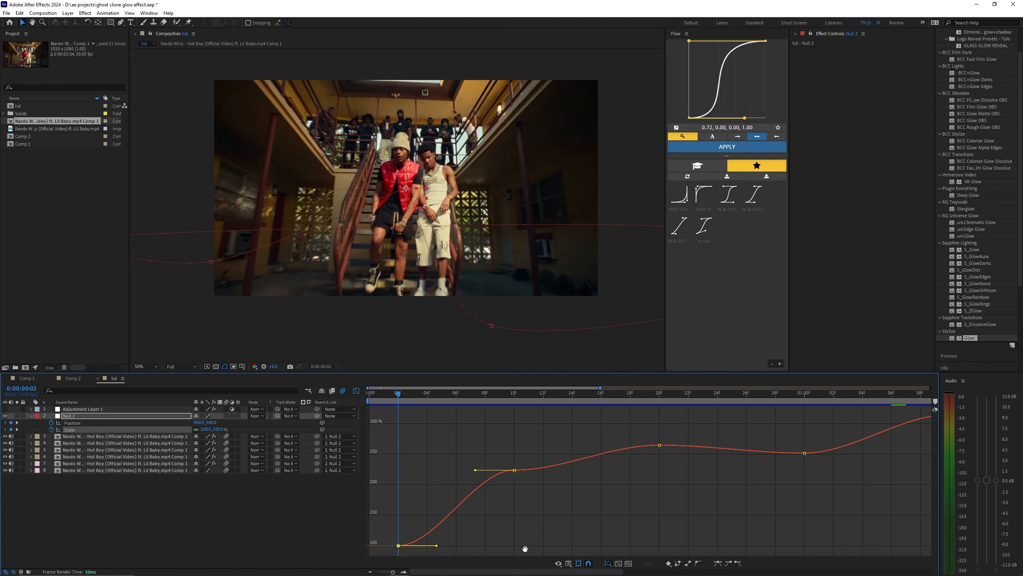
pyautogui.moveTo(436, 547); pyautogui.dragTo(471, 545)
pyautogui.moveTo(475, 470); pyautogui.dragTo(420, 471)
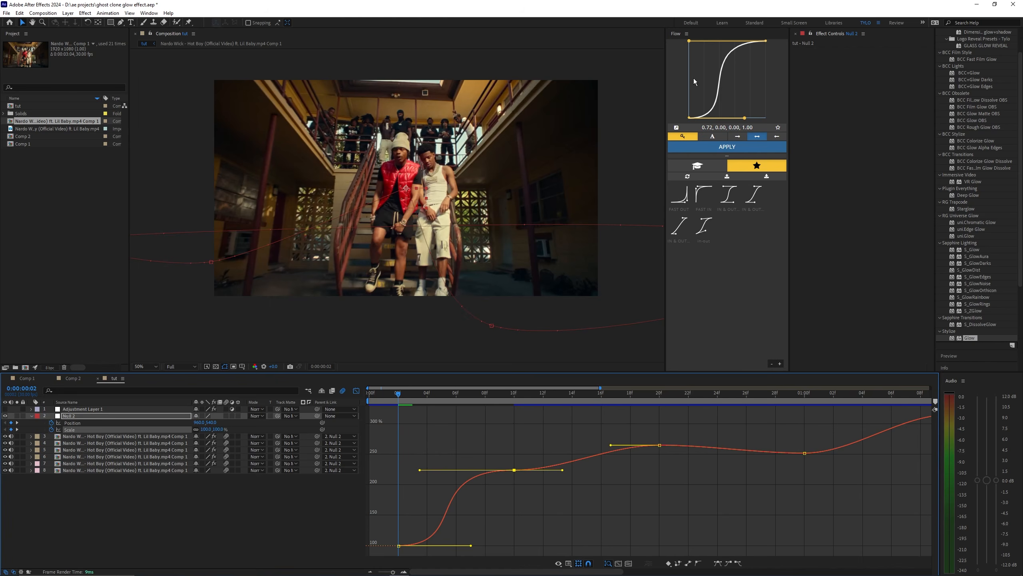
pyautogui.moveTo(563, 469); pyautogui.dragTo(560, 445)
pyautogui.moveTo(636, 489); pyautogui.dragTo(457, 489)
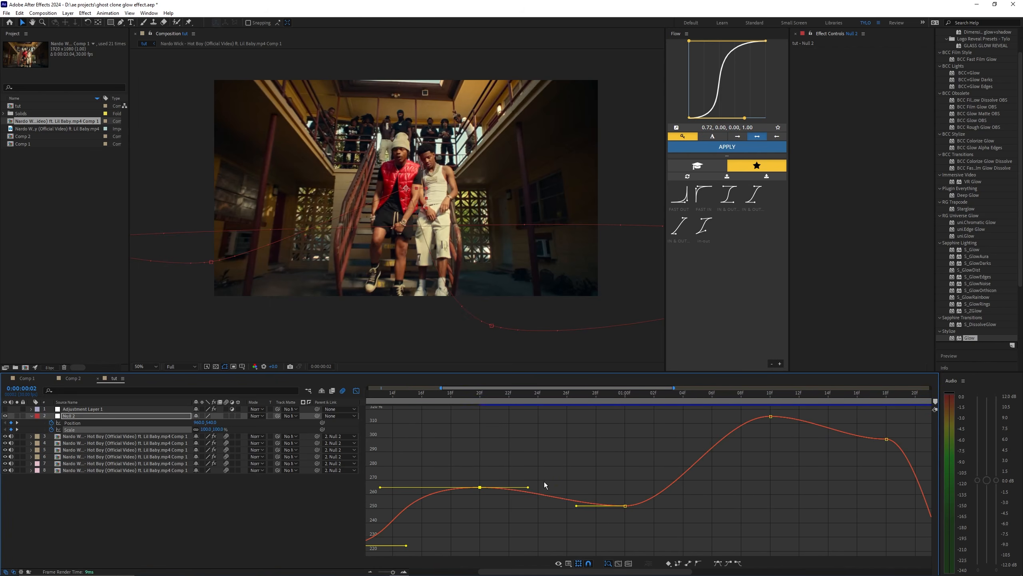
pyautogui.moveTo(528, 487); pyautogui.dragTo(524, 507)
pyautogui.moveTo(639, 534); pyautogui.dragTo(436, 538)
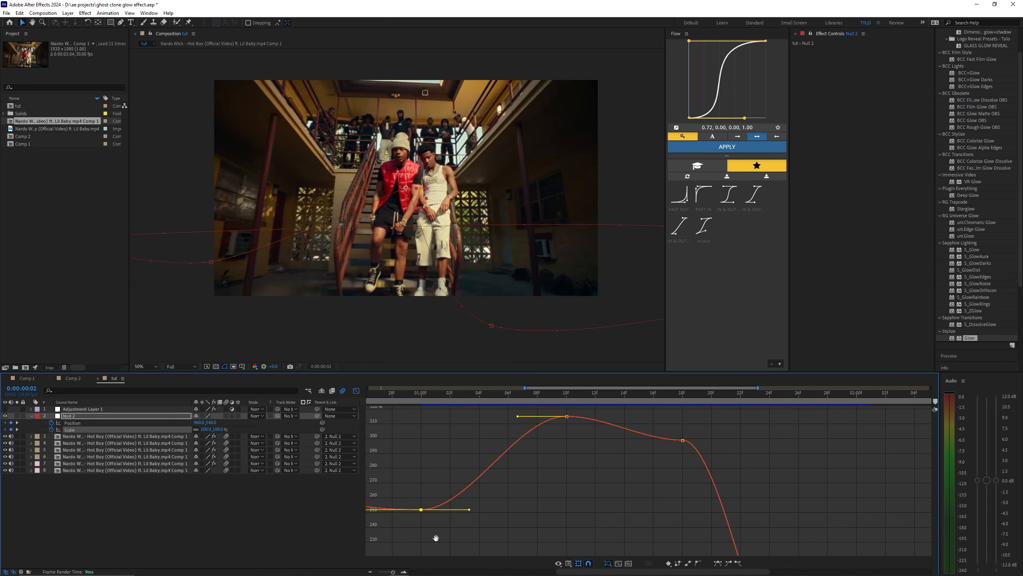
pyautogui.moveTo(470, 455); pyautogui.dragTo(507, 457)
pyautogui.click(447, 476)
pyautogui.scroll(-3, 447, 476)
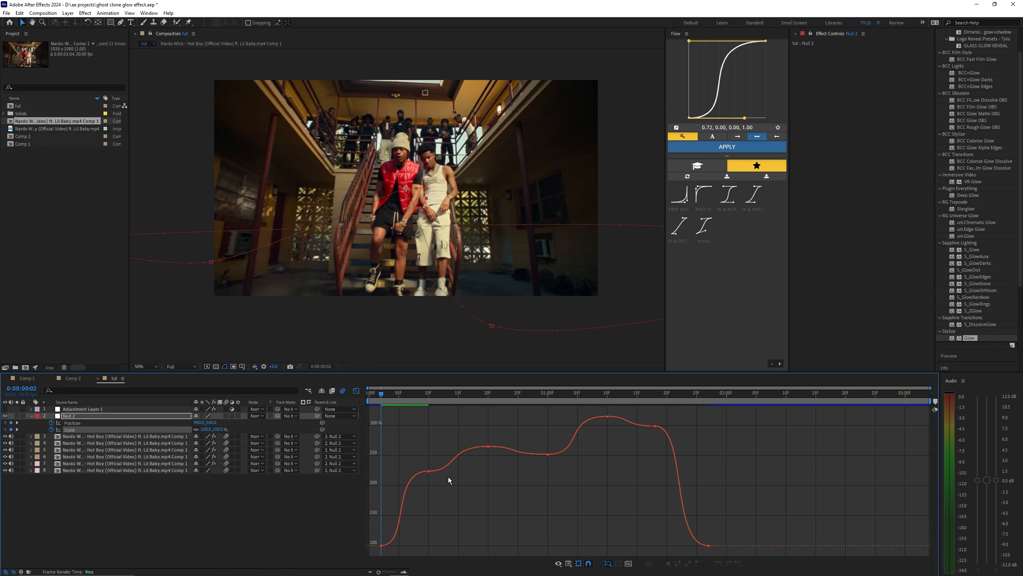
# - Close the Graph Editor and play back the eased Position and Scale animation from the first frame
pyautogui.click(356, 390)
pyautogui.moveTo(387, 395); pyautogui.dragTo(368, 396)
pyautogui.click(381, 443)
pyautogui.click(396, 431)
pyautogui.press('space')
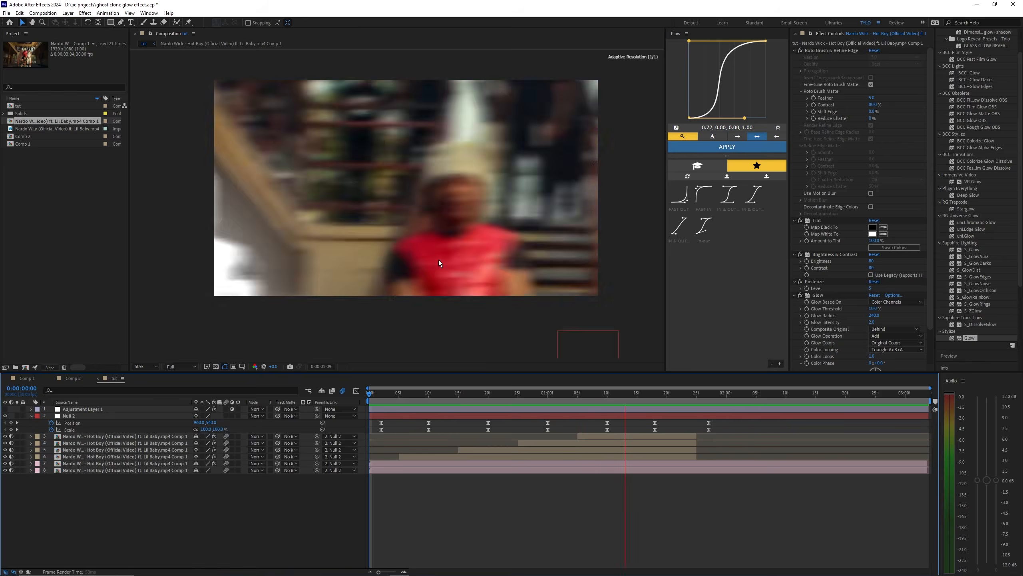
pyautogui.press('space')
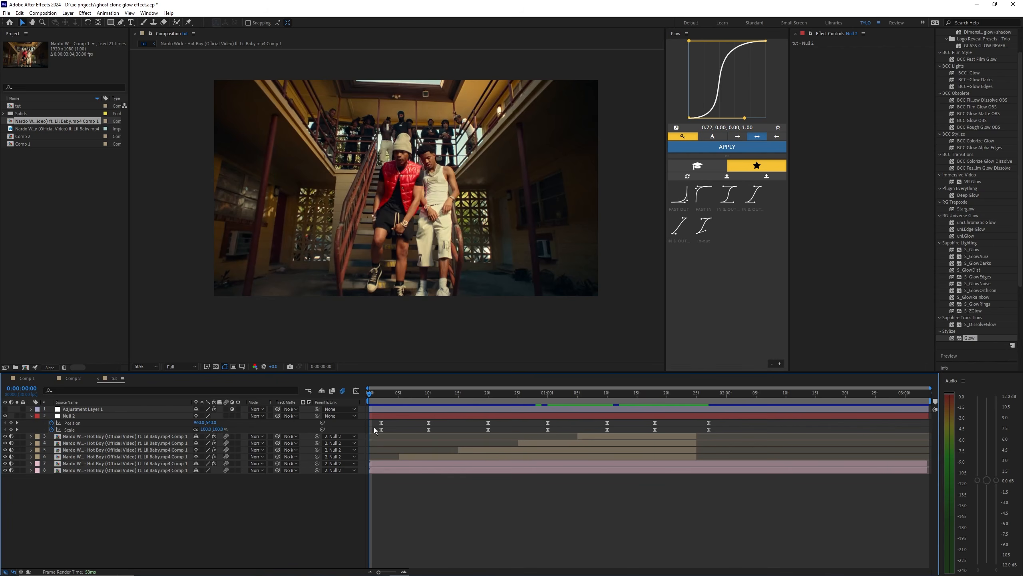
pyautogui.moveTo(375, 427); pyautogui.dragTo(734, 434)
pyautogui.click(734, 431)
pyautogui.moveTo(389, 398); pyautogui.dragTo(739, 438)
pyautogui.click(738, 432)
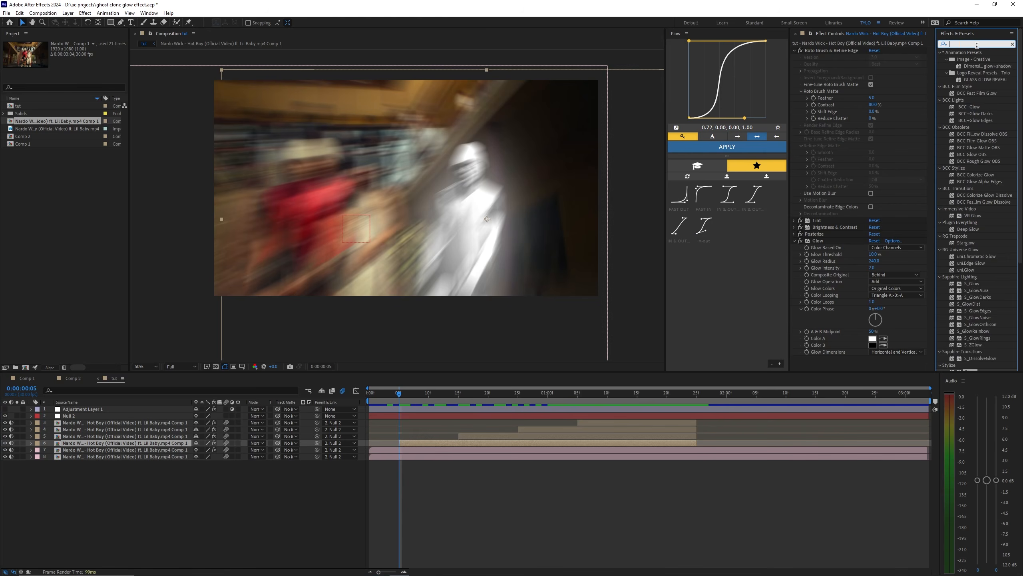
# - Add Simple Choker between Posterize and Glow on the earliest clone layer and set its Choke Matte to 100
pyautogui.click(977, 46)
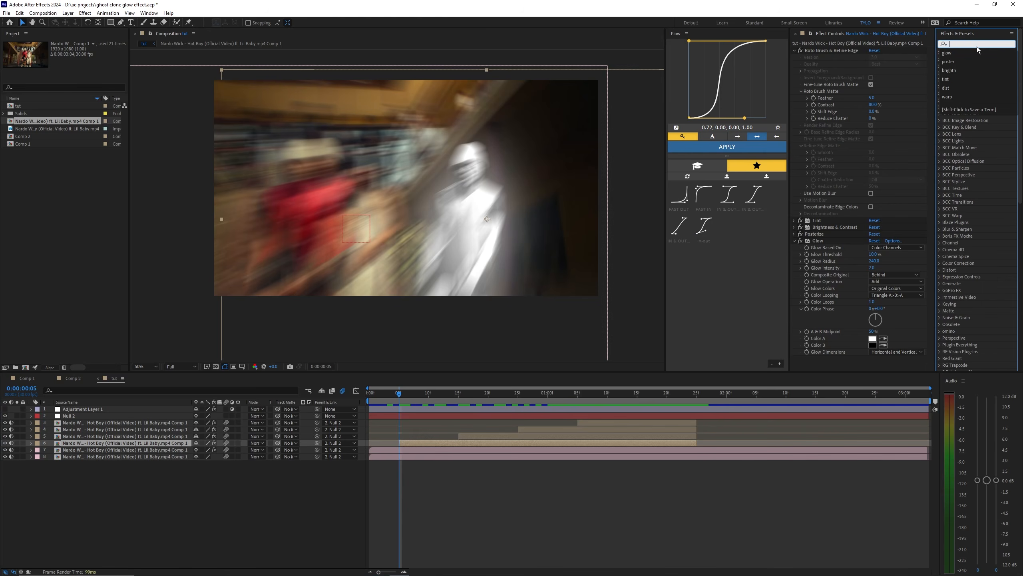
pyautogui.write('simple chok')
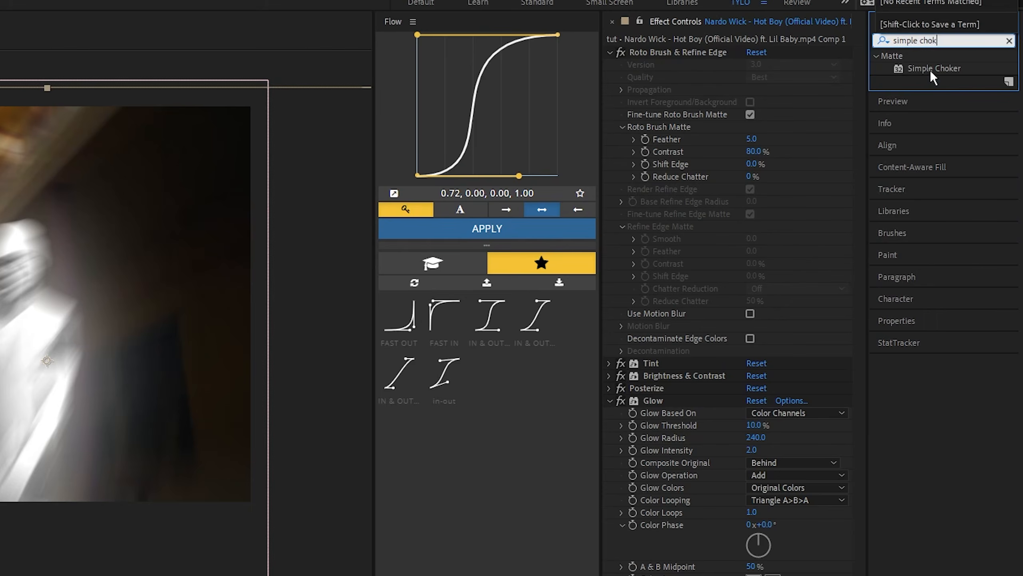
pyautogui.moveTo(931, 72); pyautogui.dragTo(661, 394)
pyautogui.click(751, 426)
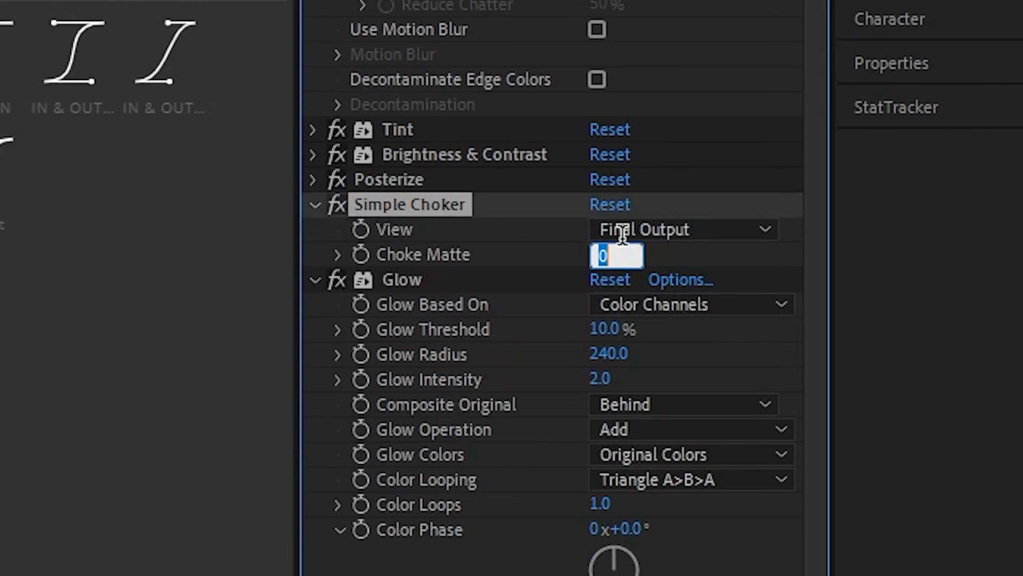
pyautogui.write('100')
pyautogui.press('Return')
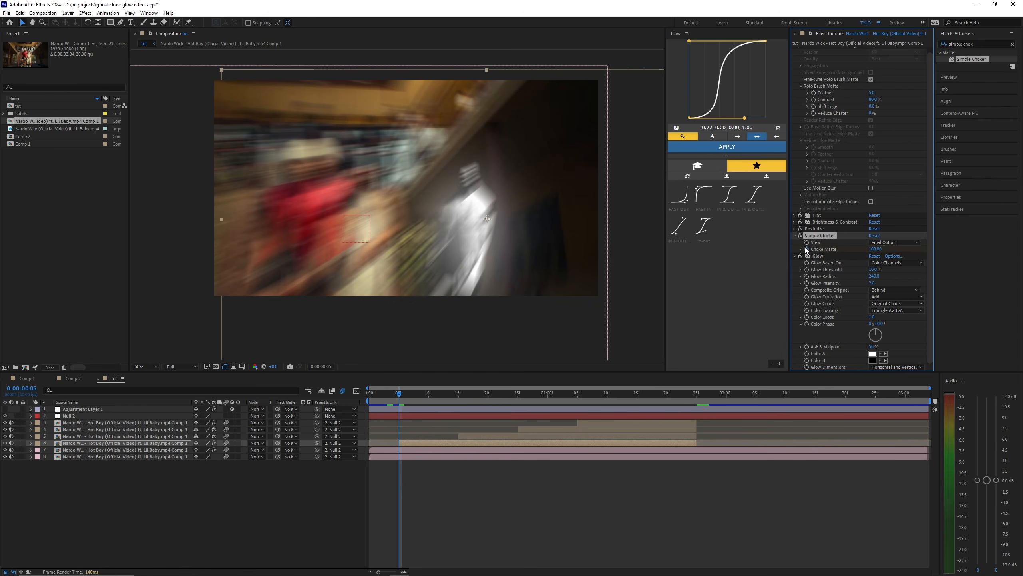
# - Animate the earliest clone's Choke Matte with a keyframe at 0:00:00:05 and a keyframe of 0 at 0:00:00:09
pyautogui.scroll(1, 482, 451)
pyautogui.moveTo(557, 467); pyautogui.dragTo(679, 480)
pyautogui.scroll(-1, 679, 480)
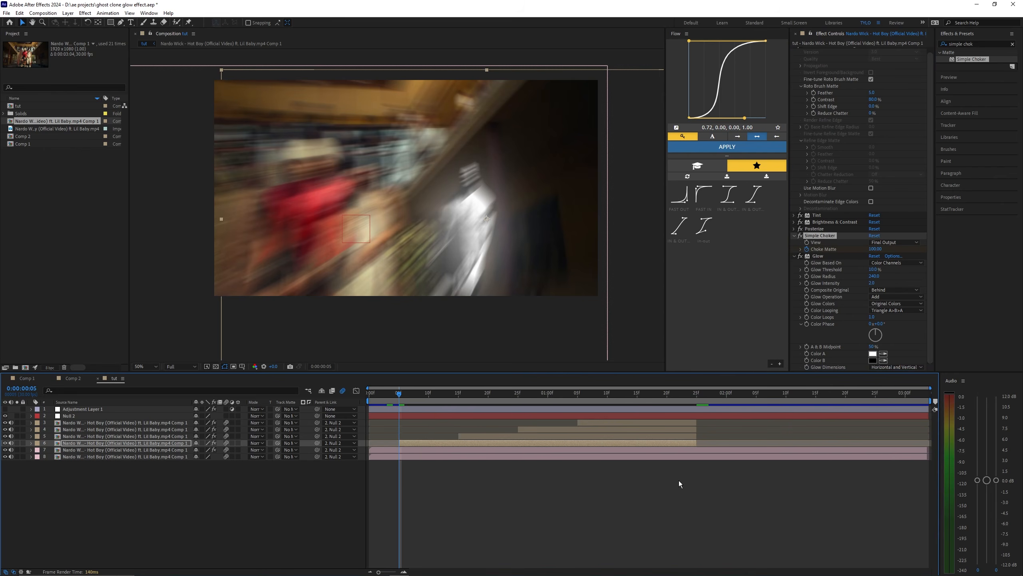
pyautogui.moveTo(402, 399)
pyautogui.mouseDown()
pyautogui.moveTo(451, 399)
pyautogui.moveTo(400, 401)
pyautogui.mouseUp()
pyautogui.press('pagedown')
pyautogui.press('pagedown')
pyautogui.press('pagedown')
pyautogui.press('pagedown')
pyautogui.press('pagedown')
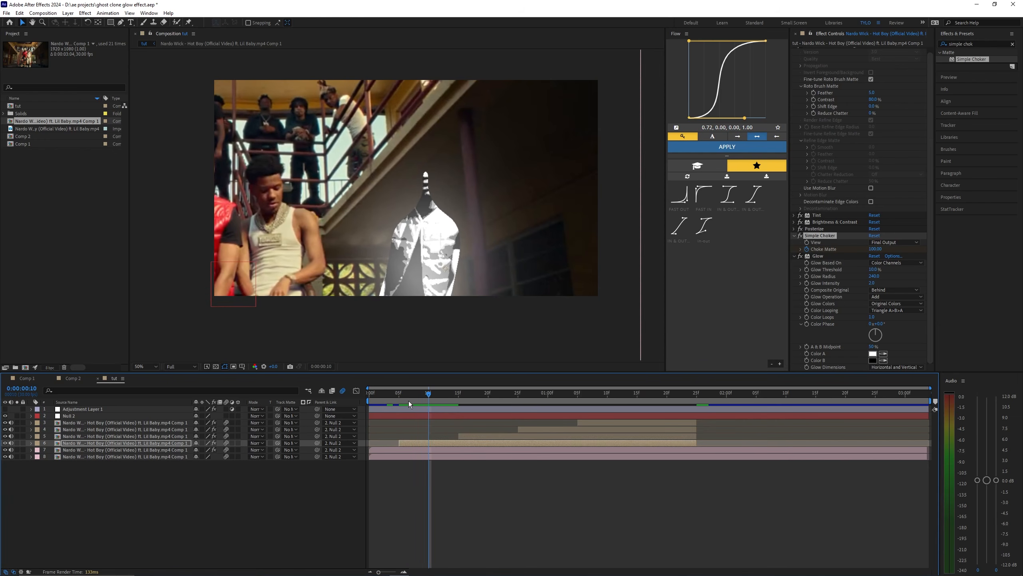
pyautogui.press('pageup')
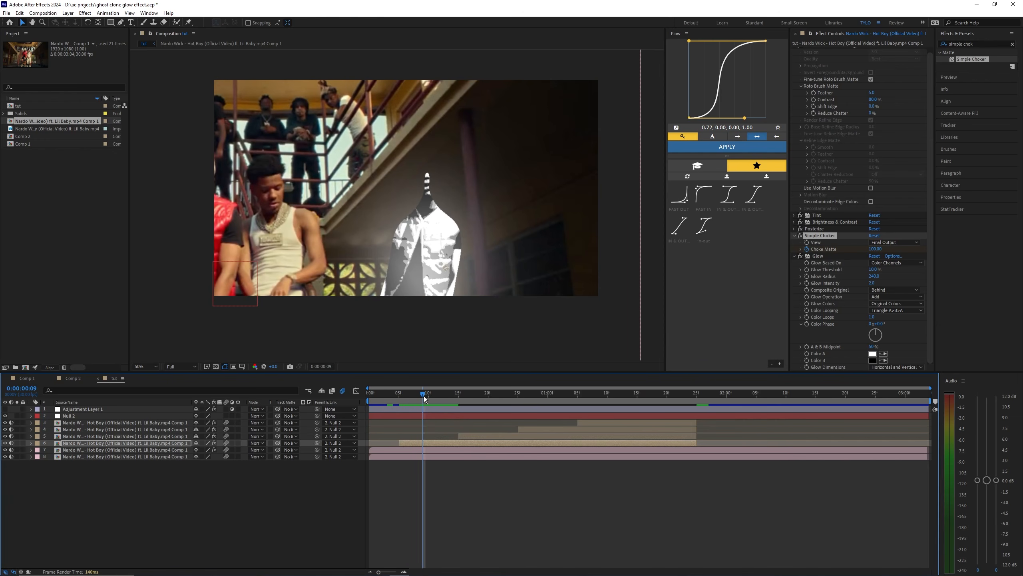
pyautogui.click(875, 249)
pyautogui.press('Return')
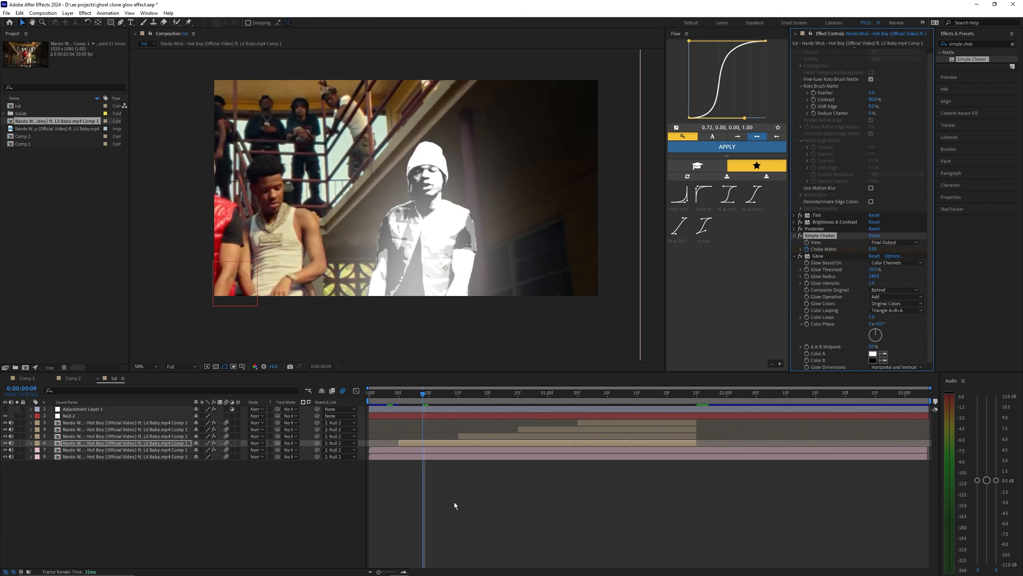
# - Paste the keyframed Simple Choker onto the second clone layer at 0:00:00:15, placed above its Glow effect
pyautogui.press('u')
pyautogui.click(459, 393)
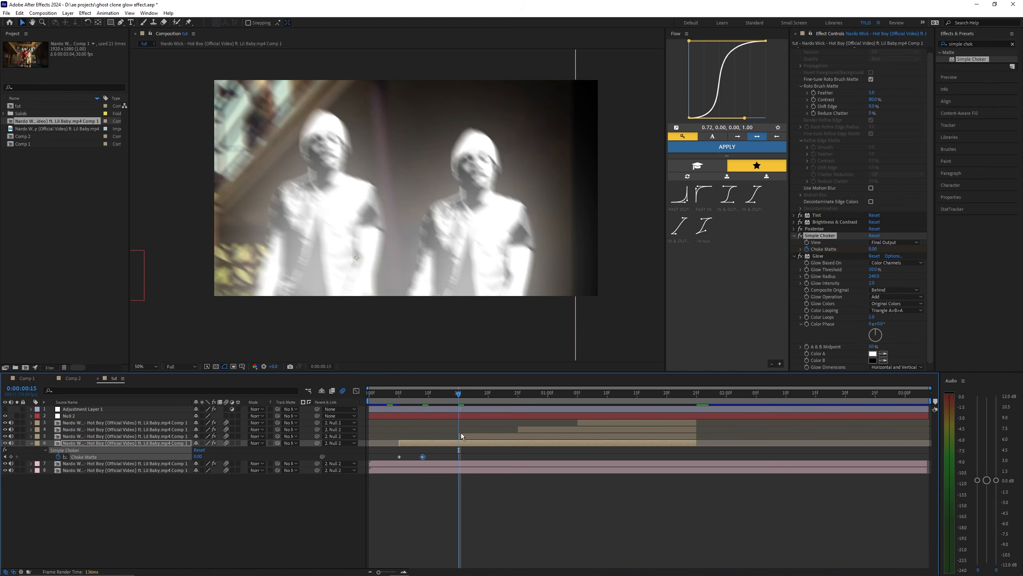
pyautogui.click(466, 436)
pyautogui.hotkey('ctrl', 'v')
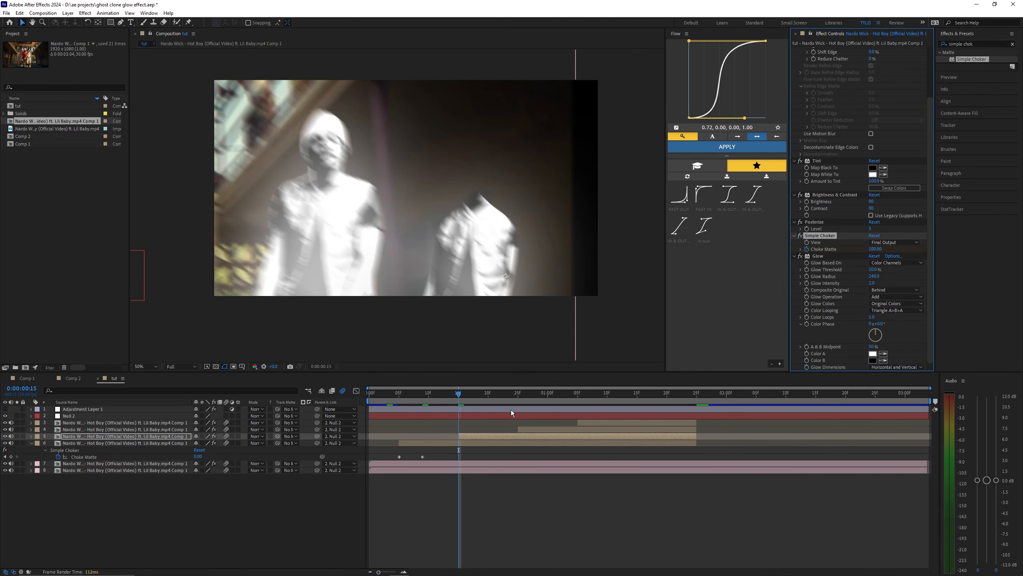
# - Paste the keyframed Simple Choker onto the third clone layer at 0:00:00:25 and move it above Glow
pyautogui.click(518, 393)
pyautogui.hotkey('ctrl', 'Up')
pyautogui.hotkey('ctrl', 'v')
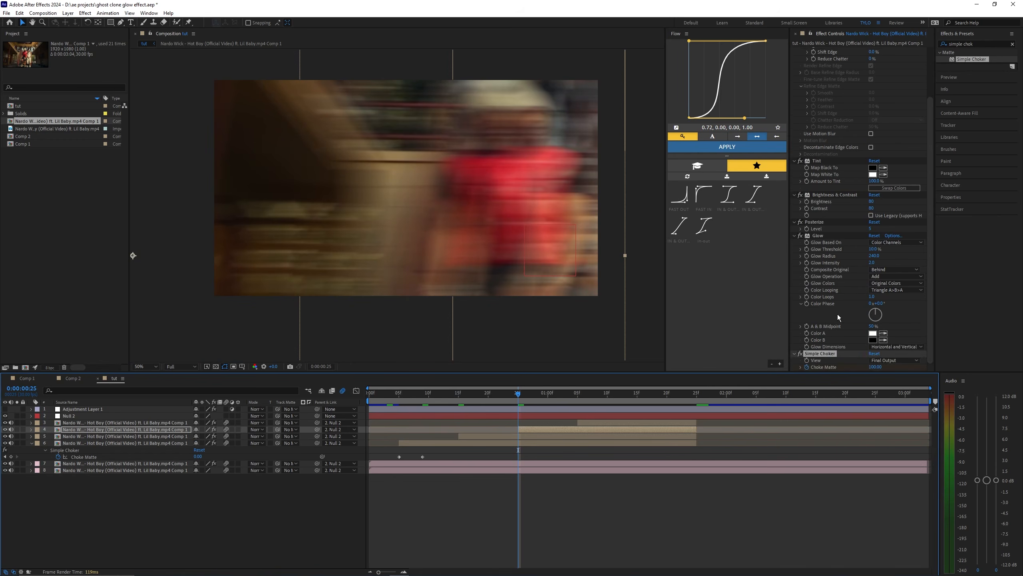
pyautogui.moveTo(821, 353); pyautogui.dragTo(816, 231)
# - Paste the keyframed Simple Choker onto the fourth clone layer at 0:00:01:05 and move it above Glow
pyautogui.click(578, 393)
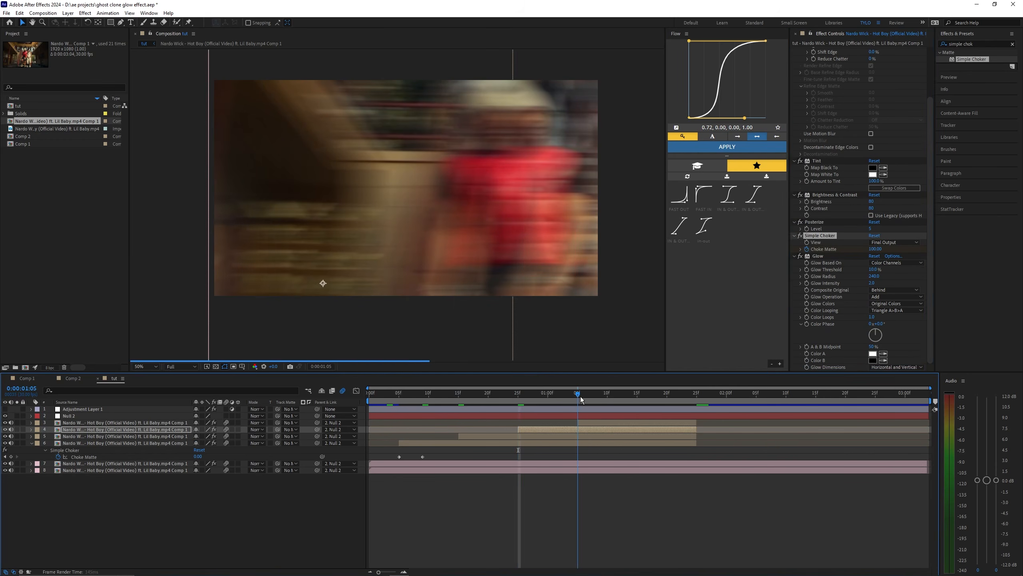
pyautogui.click(586, 422)
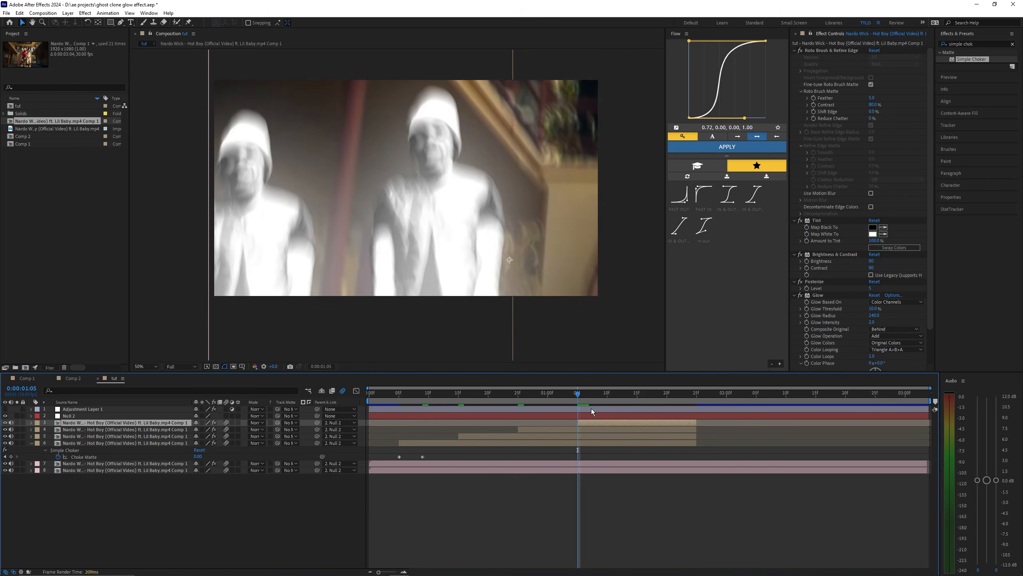
pyautogui.scroll(-3, 824, 326)
pyautogui.moveTo(826, 353); pyautogui.dragTo(815, 232)
pyautogui.click(554, 488)
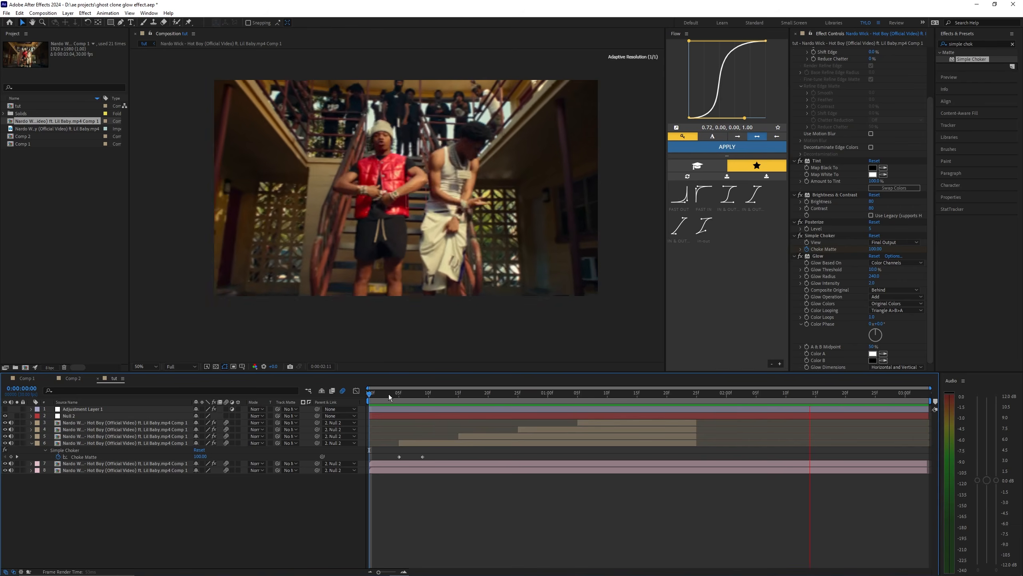
# - Scrub the opening frames and play back the clones' choke-in animation
pyautogui.moveTo(391, 393); pyautogui.dragTo(416, 397)
pyautogui.moveTo(416, 397); pyautogui.dragTo(389, 396)
pyautogui.press('space')
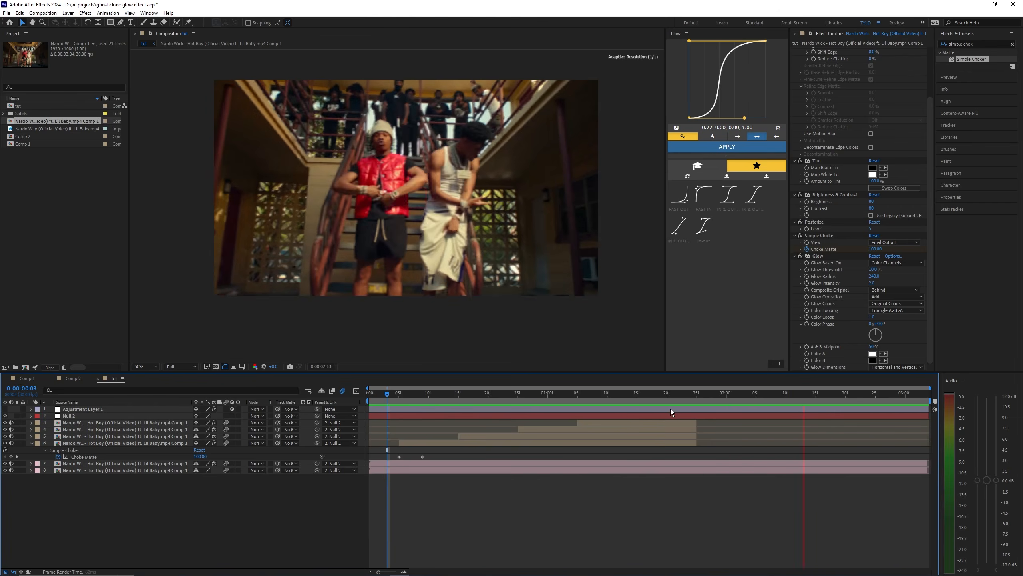
# - Set Opacity keyframes of 100% on all four clone layers at 0:00:01:20
pyautogui.moveTo(669, 399); pyautogui.dragTo(671, 400)
pyautogui.click(673, 423)
pyautogui.keyDown('shift'); pyautogui.click(675, 442); pyautogui.keyUp('shift')
pyautogui.press('t')
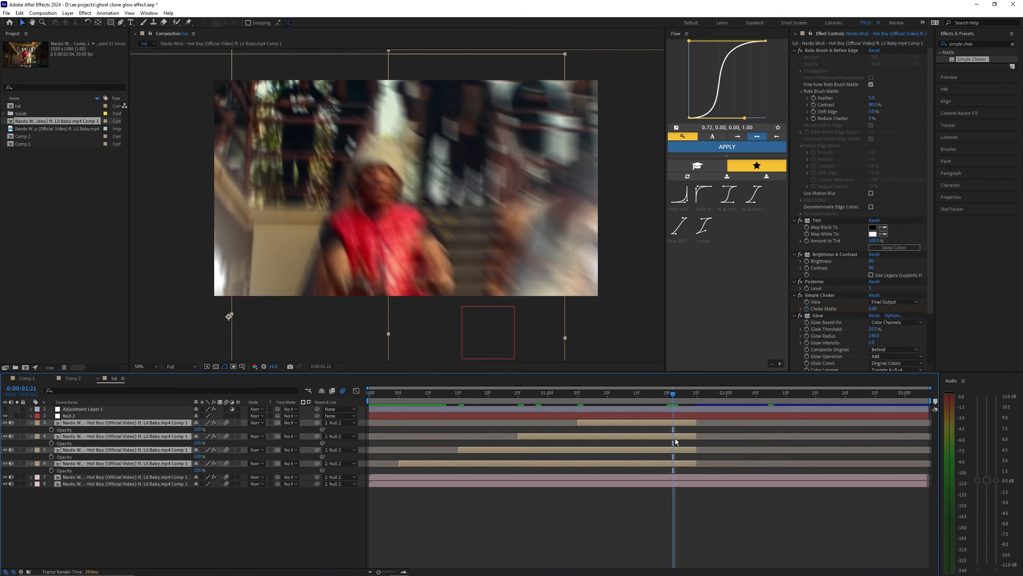
pyautogui.click(672, 399)
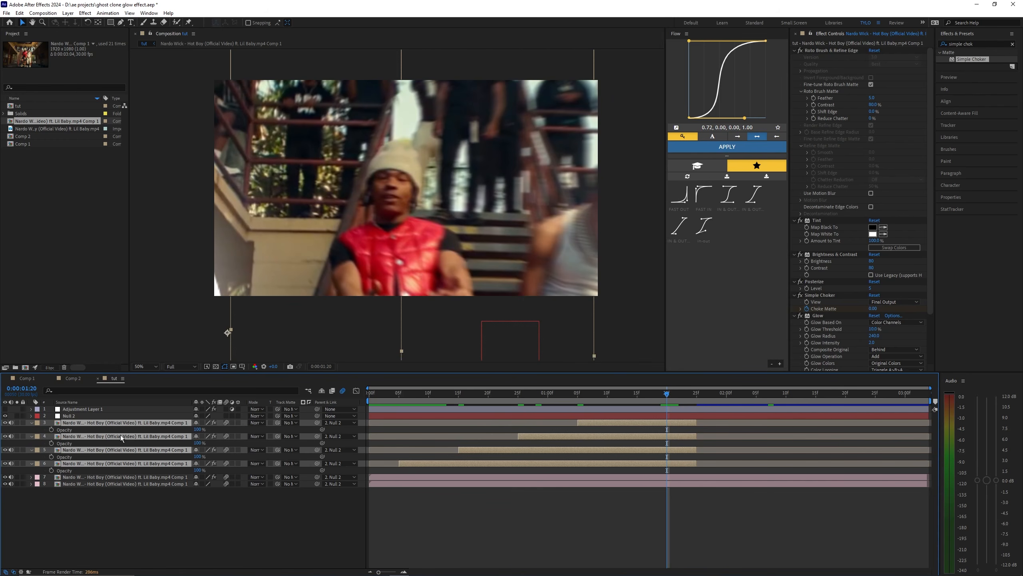
pyautogui.click(51, 430)
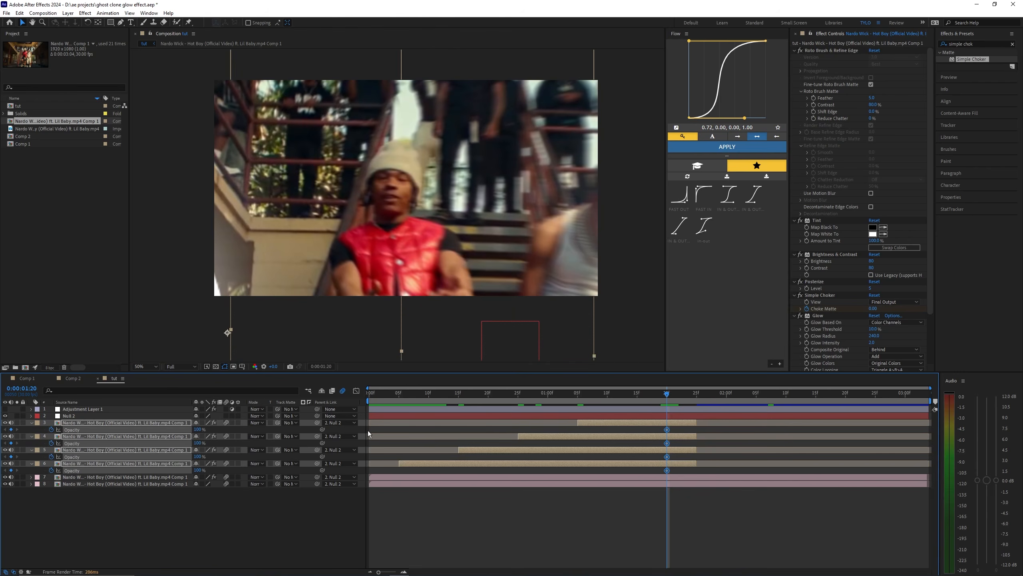
# - Lower the Opacity of all four clones at 0:00:01:25 to fade them out, and shift their starting Opacity keyframes earlier
pyautogui.click(694, 394)
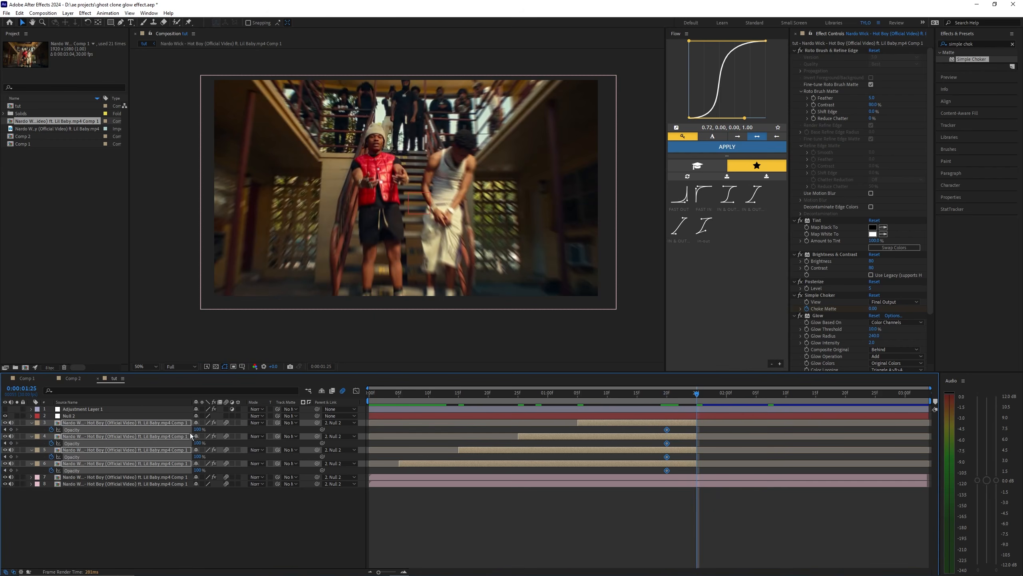
pyautogui.moveTo(197, 430); pyautogui.dragTo(76, 437)
pyautogui.moveTo(661, 427); pyautogui.dragTo(679, 474)
pyautogui.hotkey('alt', 'Left')
# - Collapse the clone layers' keyframed properties and play back the composition with the fade-out
pyautogui.click(679, 456)
pyautogui.press('u')
pyautogui.press('u')
pyautogui.press('space')
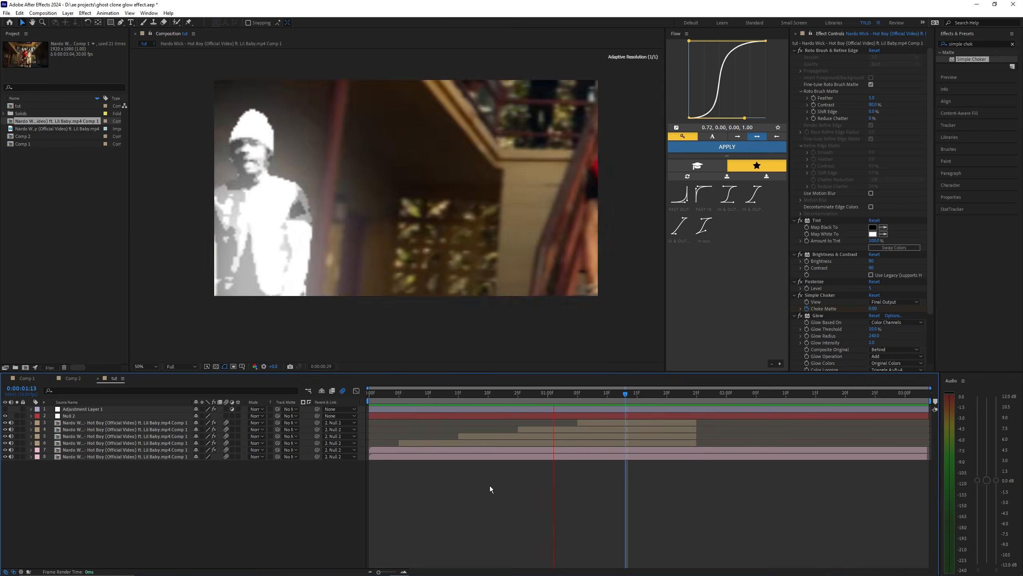
# - Turn on the visibility of Adjustment Layer 1 and play back the finished effect from the start
pyautogui.click(84, 408)
pyautogui.click(5, 409)
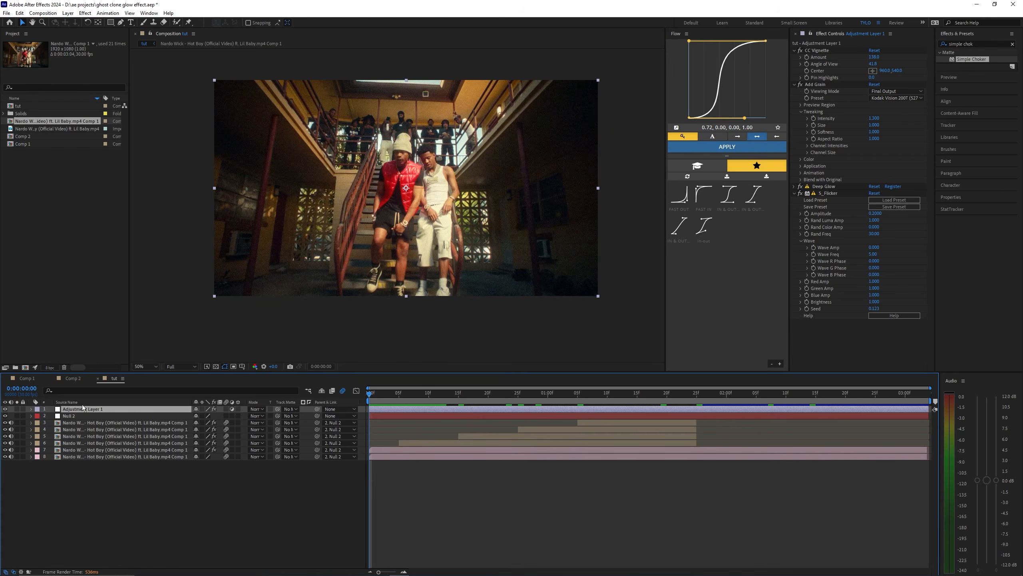
pyautogui.click(438, 479)
pyautogui.press('space')
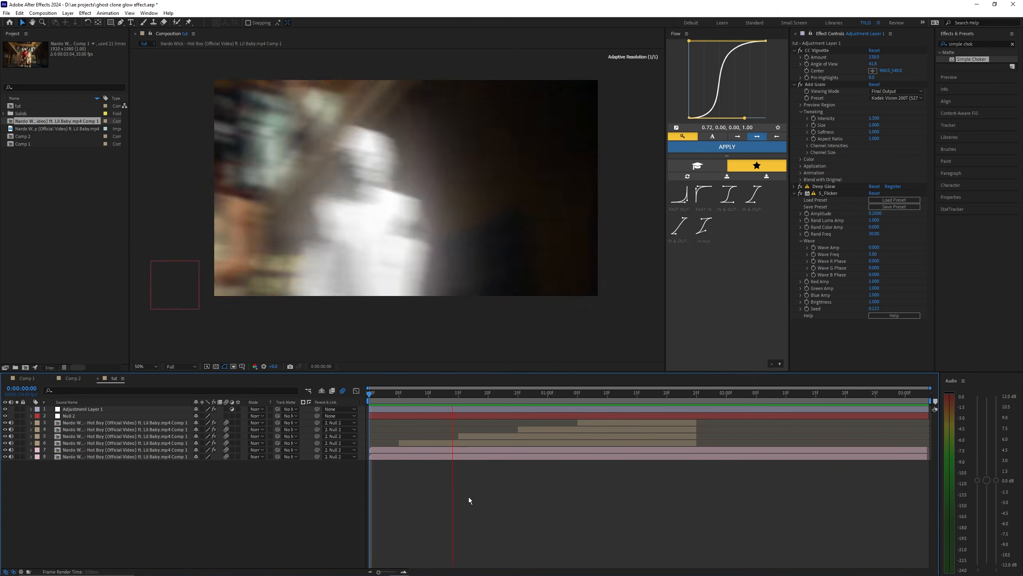